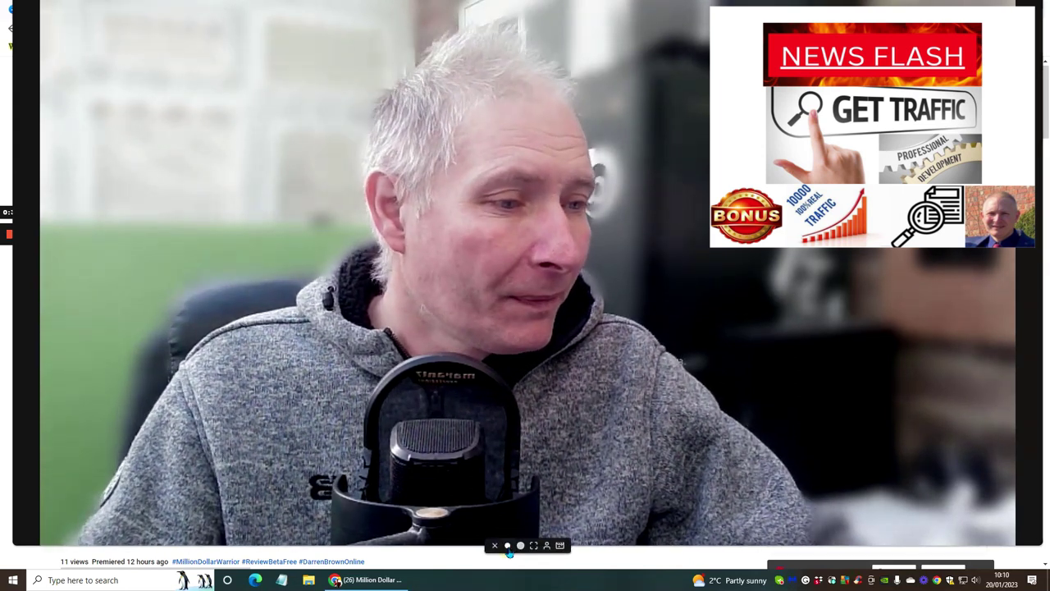
{"action": "left_click", "coordinate": [507, 546]}
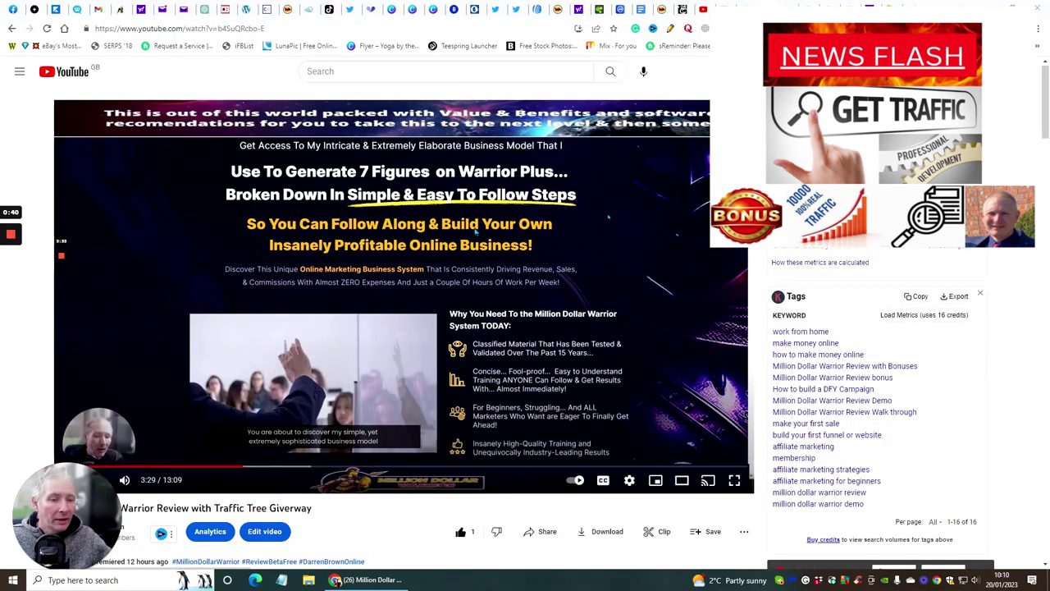
{"action": "scroll", "coordinate": [476, 232], "scroll_direction": "down", "scroll_amount": 3}
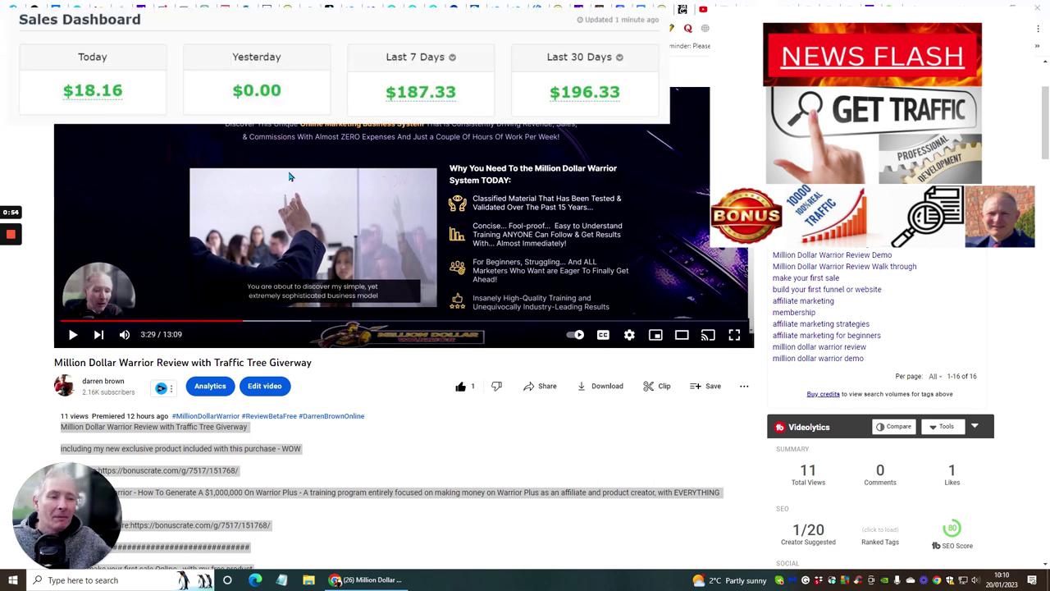
{"action": "scroll", "coordinate": [287, 182], "scroll_direction": "down", "scroll_amount": 3}
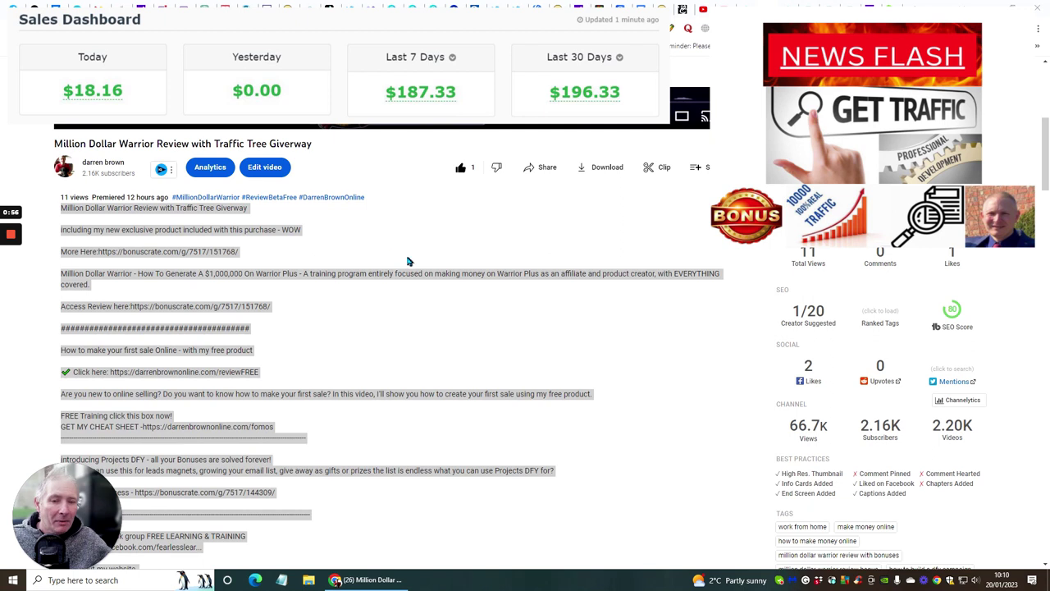
{"action": "scroll", "coordinate": [370, 240], "scroll_direction": "up", "scroll_amount": 5}
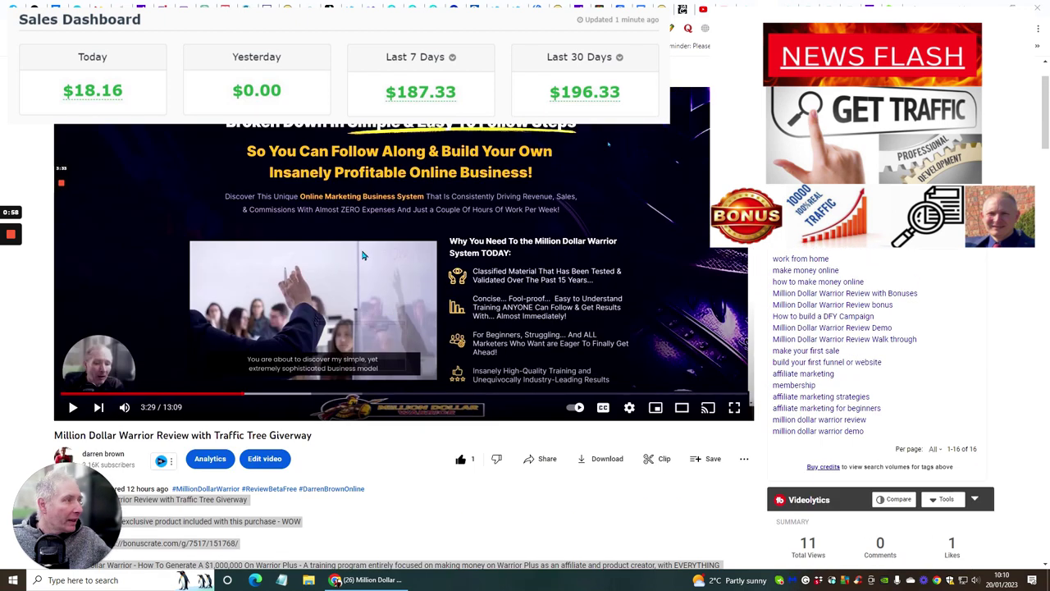
{"action": "scroll", "coordinate": [364, 254], "scroll_direction": "down", "scroll_amount": 4}
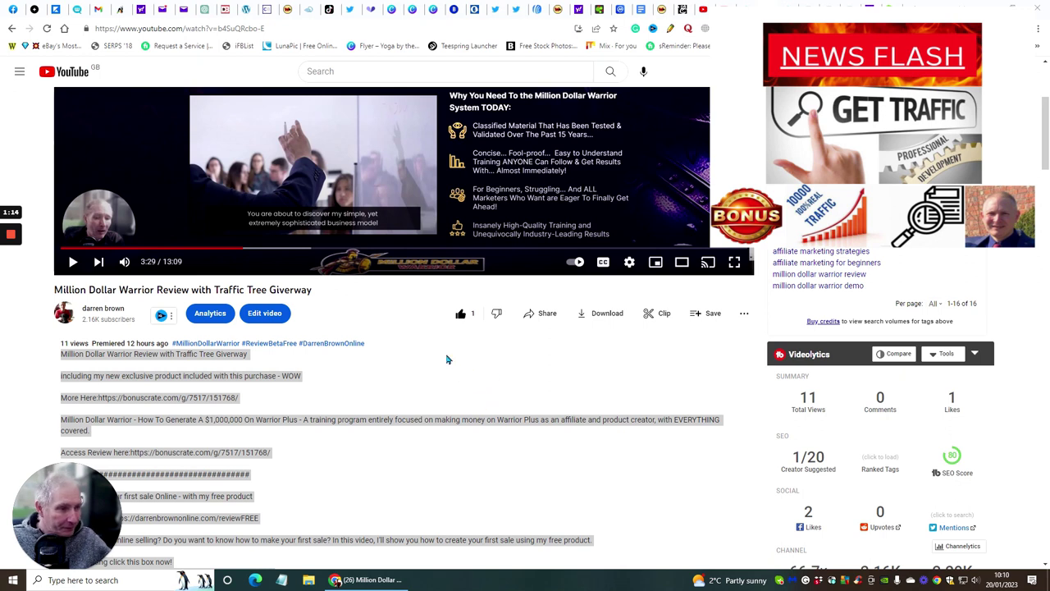
{"action": "scroll", "coordinate": [439, 357], "scroll_direction": "up", "scroll_amount": 3}
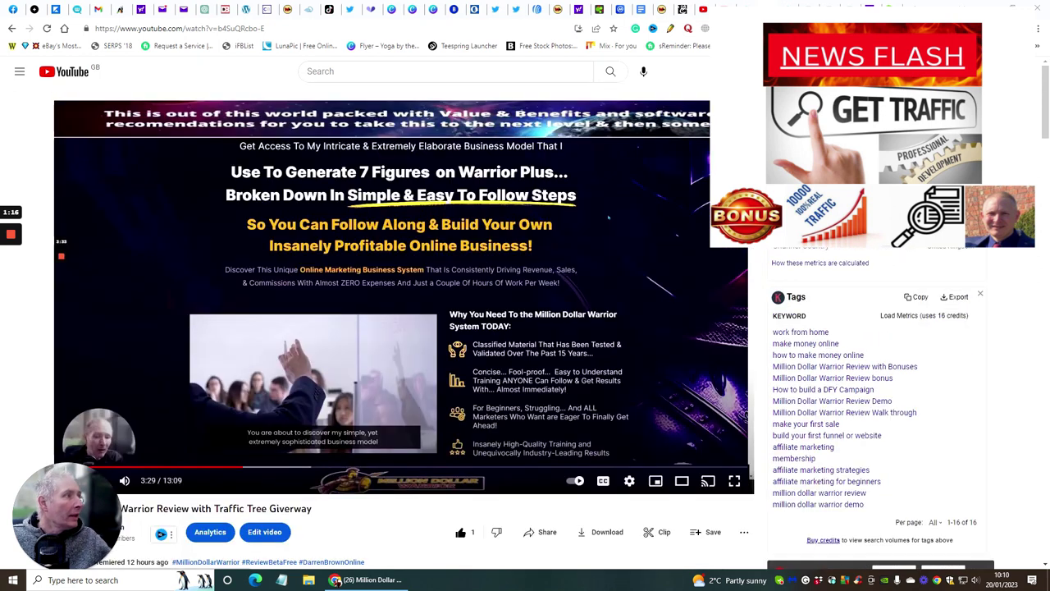
Step: Examine the Million Dollar Warrior review's description on YouTube against the Rumble upload form, and clear the description's text selection
{"action": "key", "text": "ctrl+Tab"}
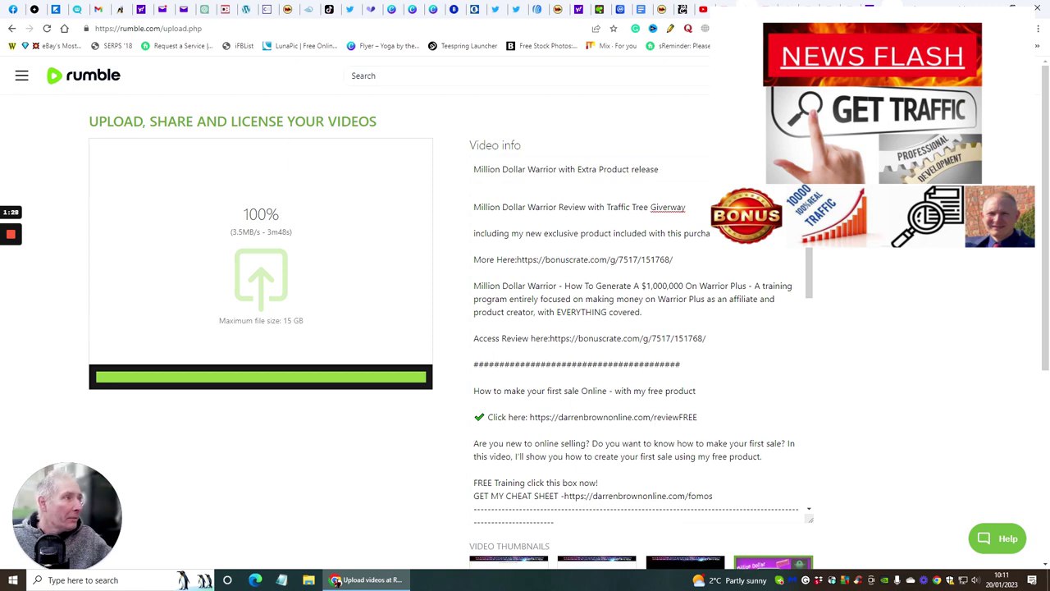
{"action": "key", "text": "ctrl+Tab"}
{"action": "scroll", "coordinate": [364, 227], "scroll_direction": "down", "scroll_amount": 7}
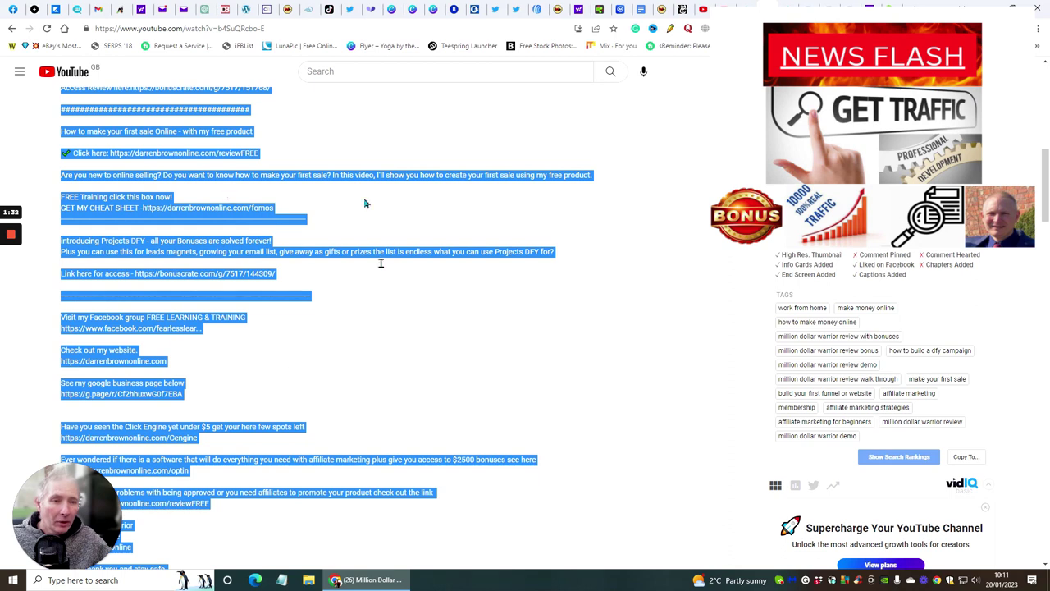
{"action": "scroll", "coordinate": [483, 328], "scroll_direction": "up", "scroll_amount": 2}
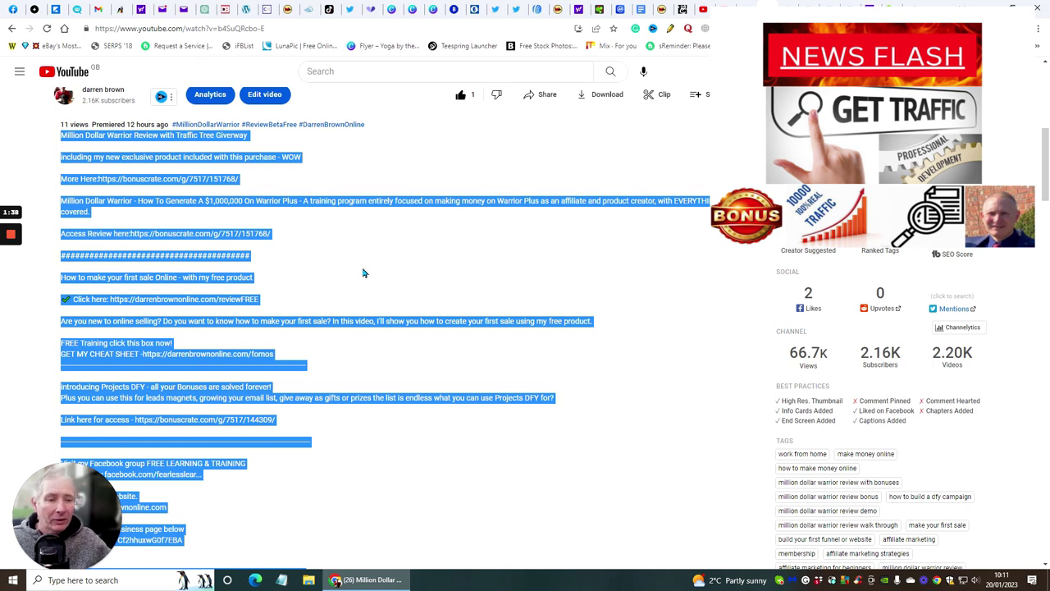
{"action": "scroll", "coordinate": [363, 271], "scroll_direction": "up", "scroll_amount": 3}
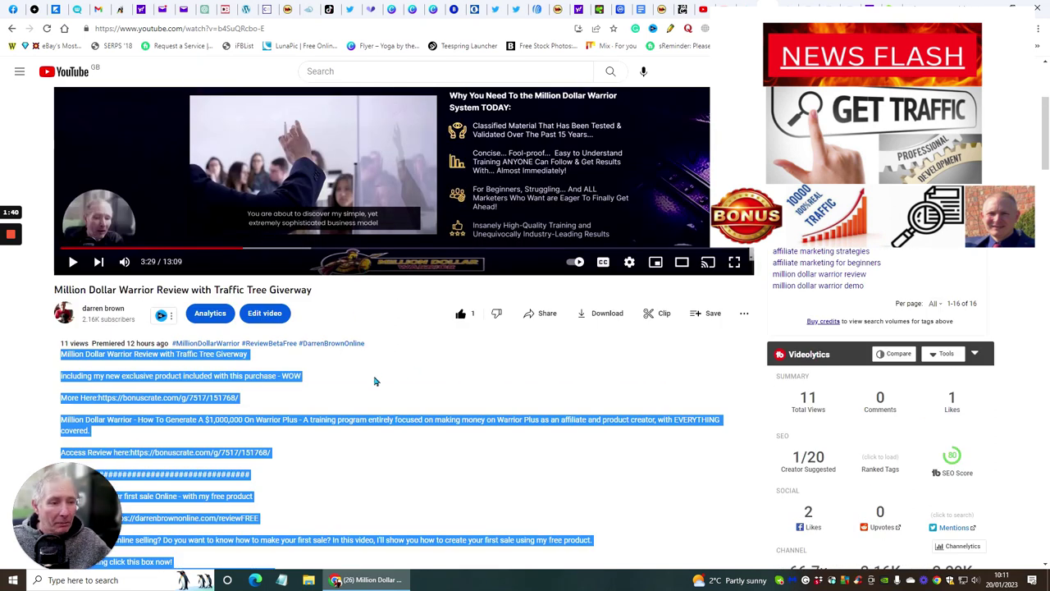
{"action": "left_click", "coordinate": [283, 355]}
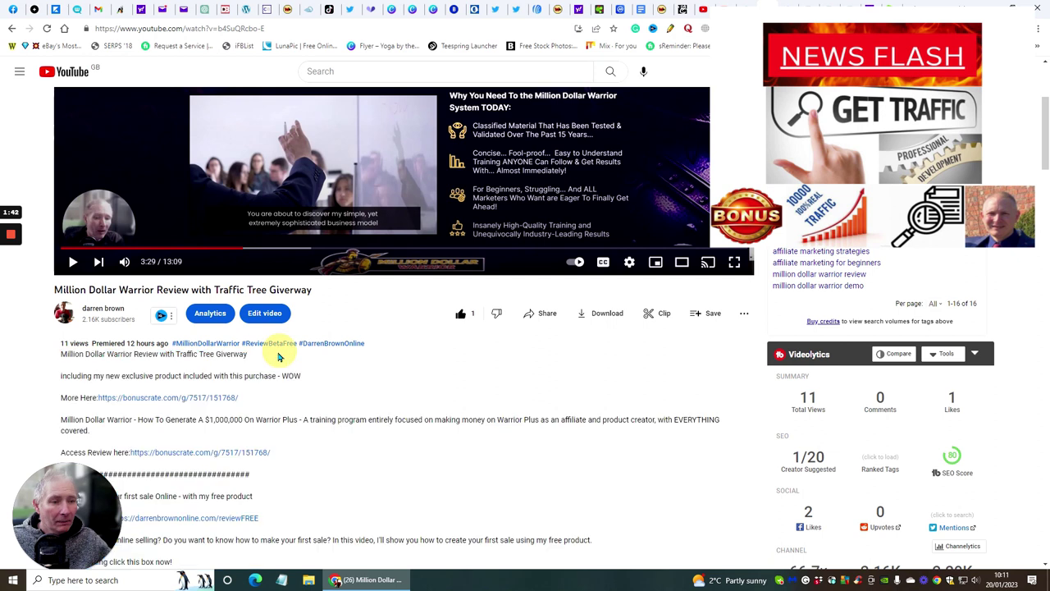
{"action": "scroll", "coordinate": [402, 381], "scroll_direction": "down", "scroll_amount": 3}
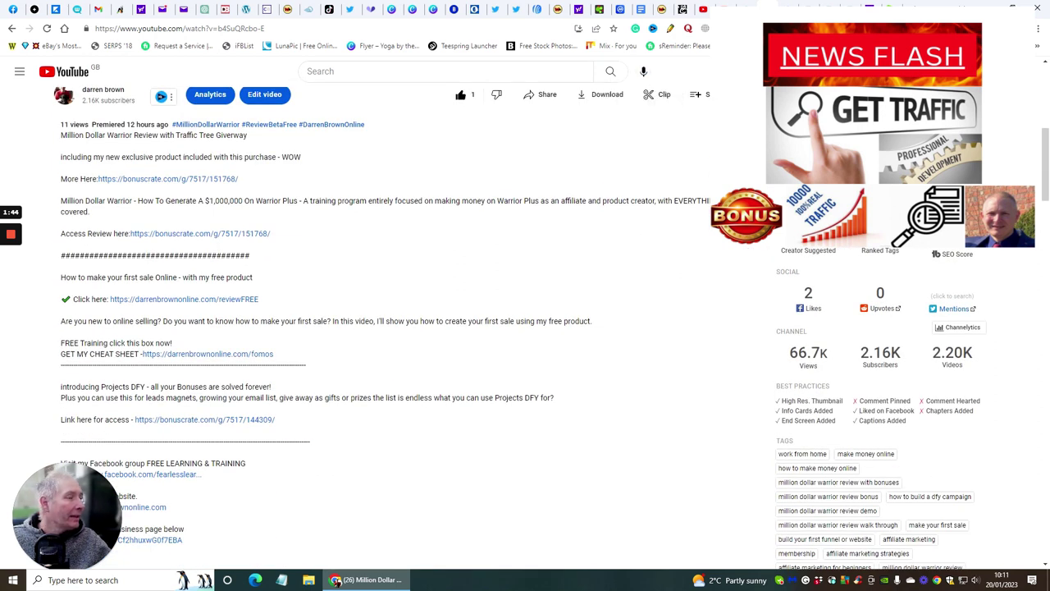
Step: Switch to the Rumble upload form and examine its description, custom thumbnail, tags and visibility settings
{"action": "left_click", "coordinate": [890, 6]}
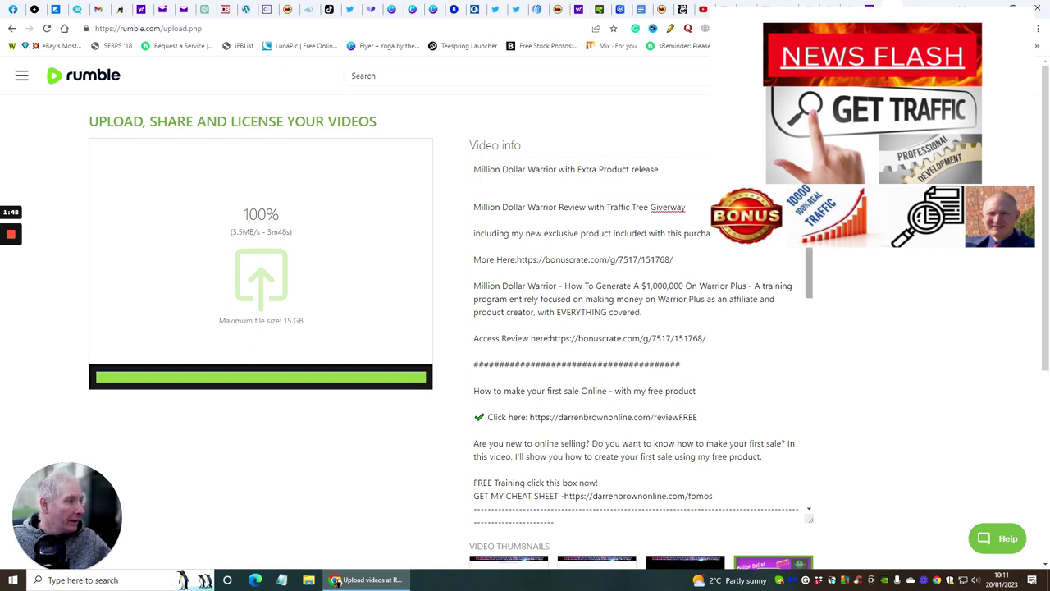
{"action": "left_click_drag", "start_coordinate": [809, 264], "coordinate": [809, 419]}
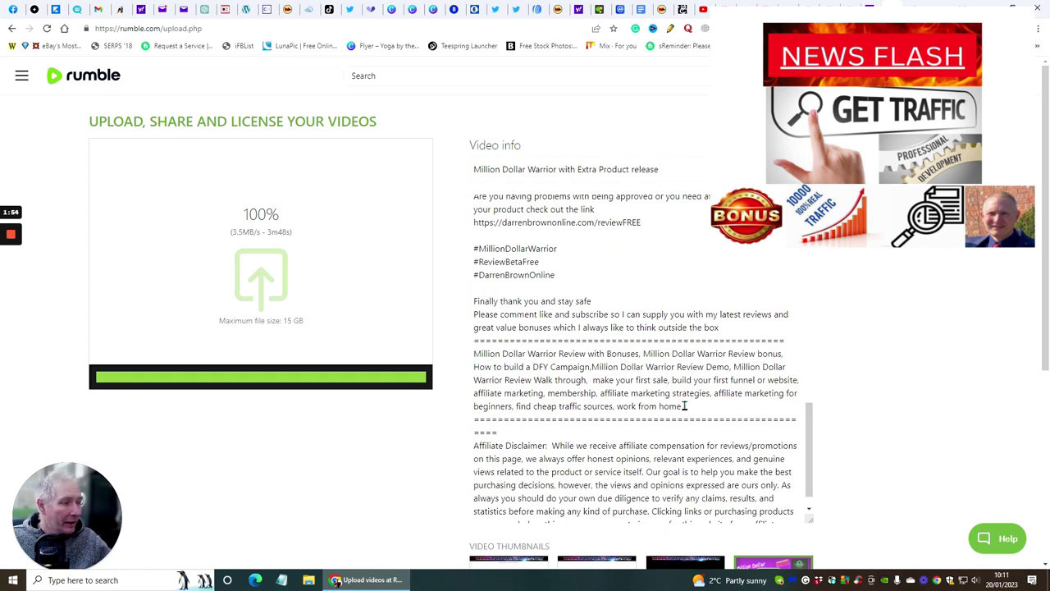
{"action": "scroll", "coordinate": [823, 261], "scroll_direction": "down", "scroll_amount": 3}
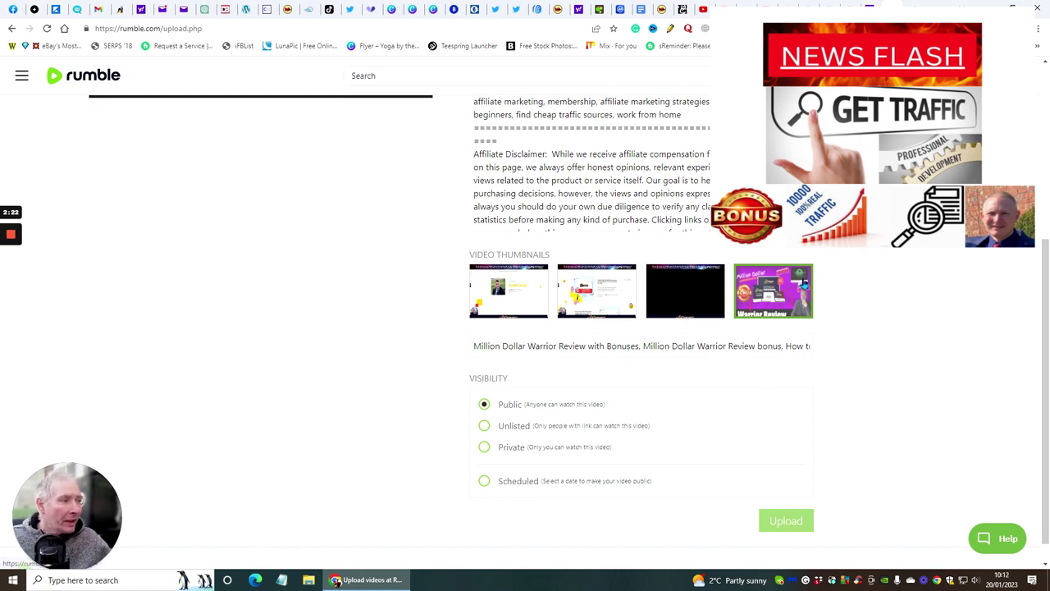
{"action": "left_click", "coordinate": [796, 281]}
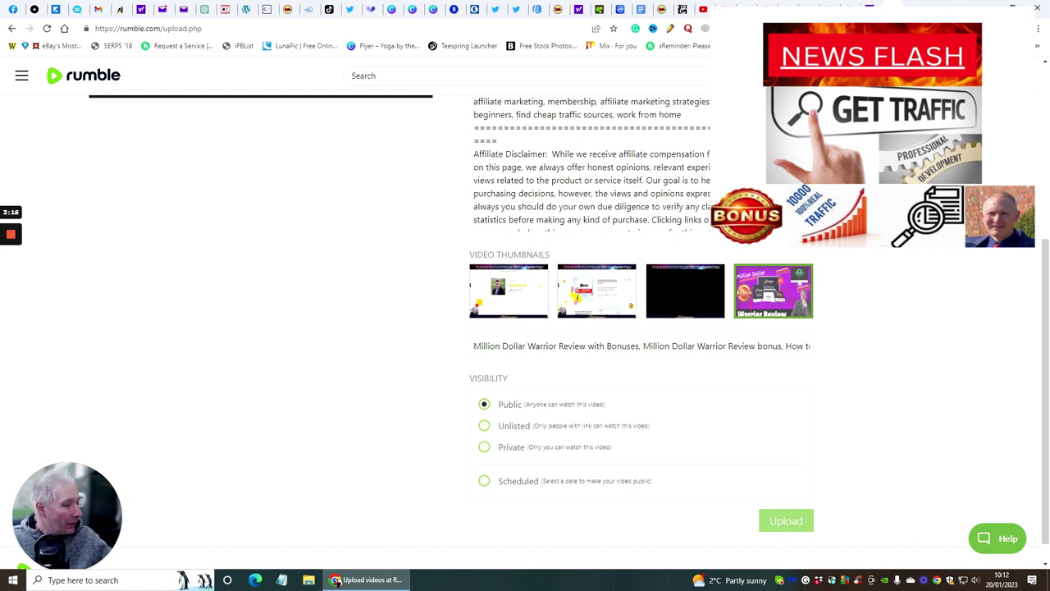
{"action": "scroll", "coordinate": [640, 329], "scroll_direction": "down", "scroll_amount": 1}
{"action": "scroll", "coordinate": [359, 291], "scroll_direction": "up", "scroll_amount": 4}
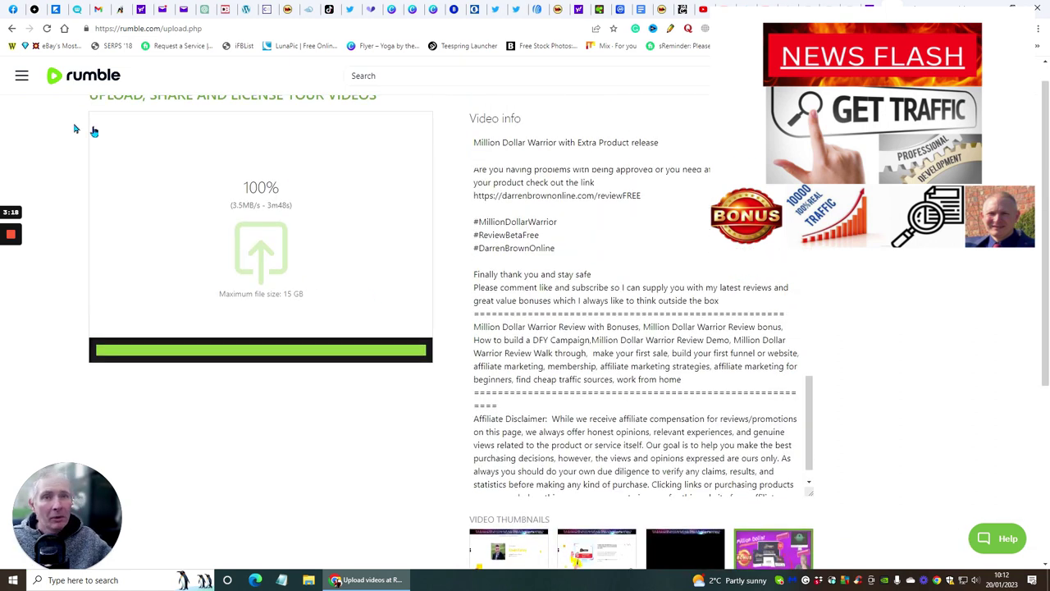
{"action": "scroll", "coordinate": [172, 250], "scroll_direction": "up", "scroll_amount": 1}
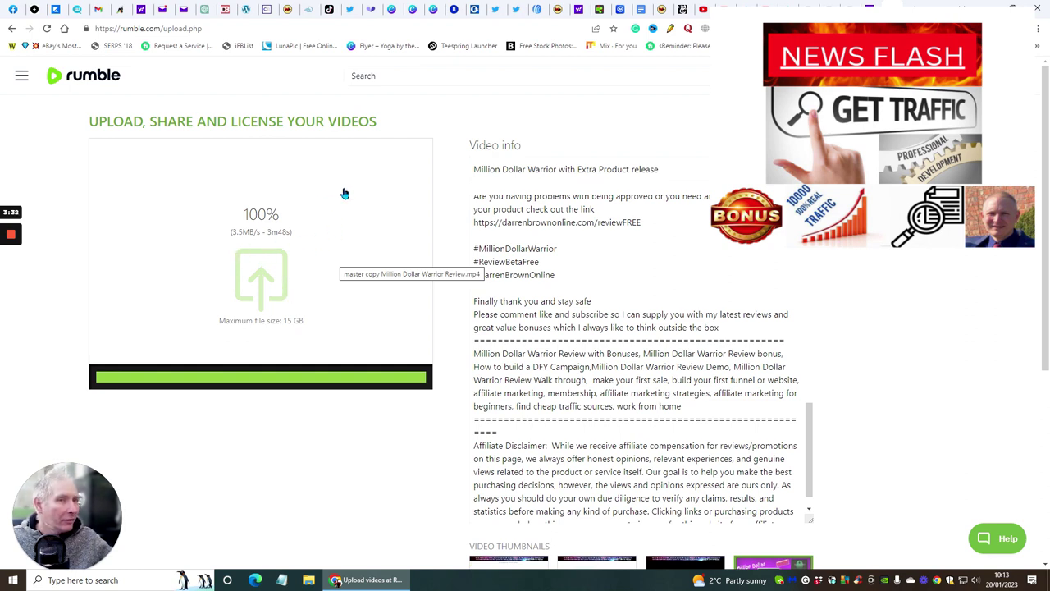
Step: Check the file size of "master copy Million Dollar Warrior Review" in its File Explorer properties and close both File Explorer windows
{"action": "left_click", "coordinate": [308, 580]}
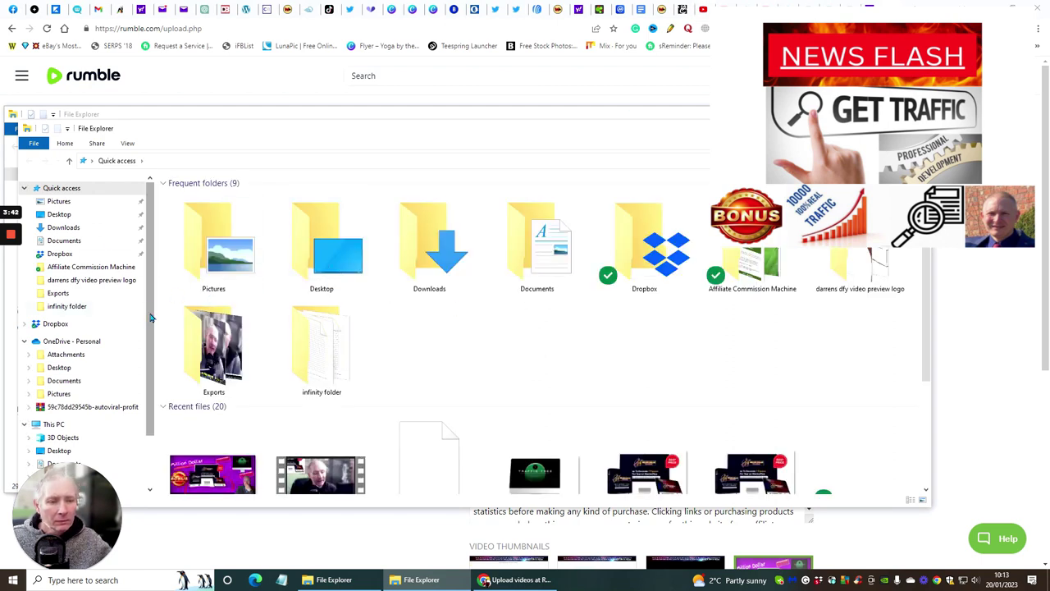
{"action": "scroll", "coordinate": [269, 370], "scroll_direction": "down", "scroll_amount": 3}
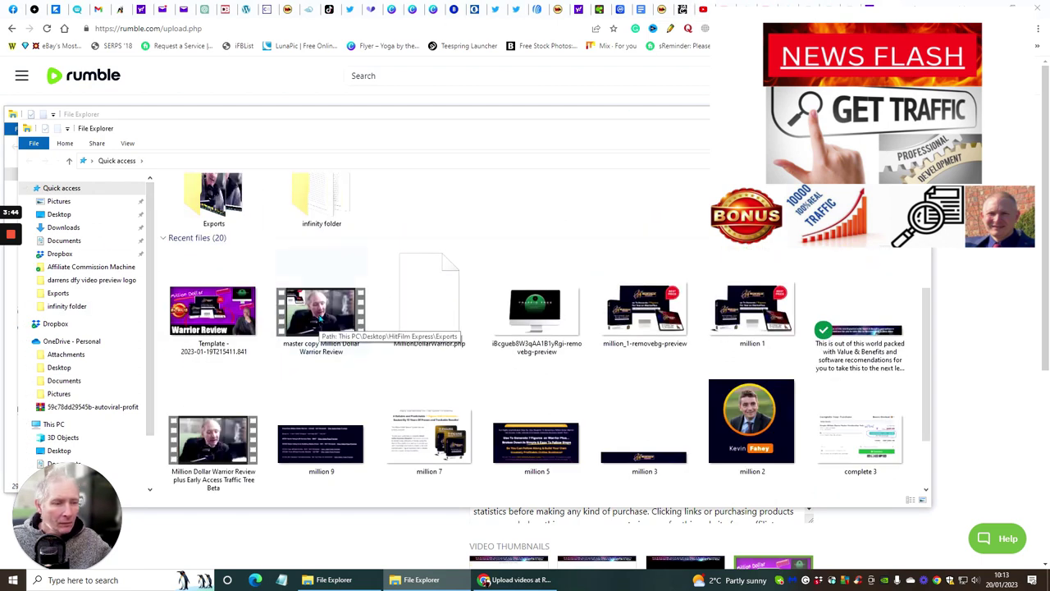
{"action": "left_click", "coordinate": [320, 320]}
{"action": "right_click", "coordinate": [320, 320]}
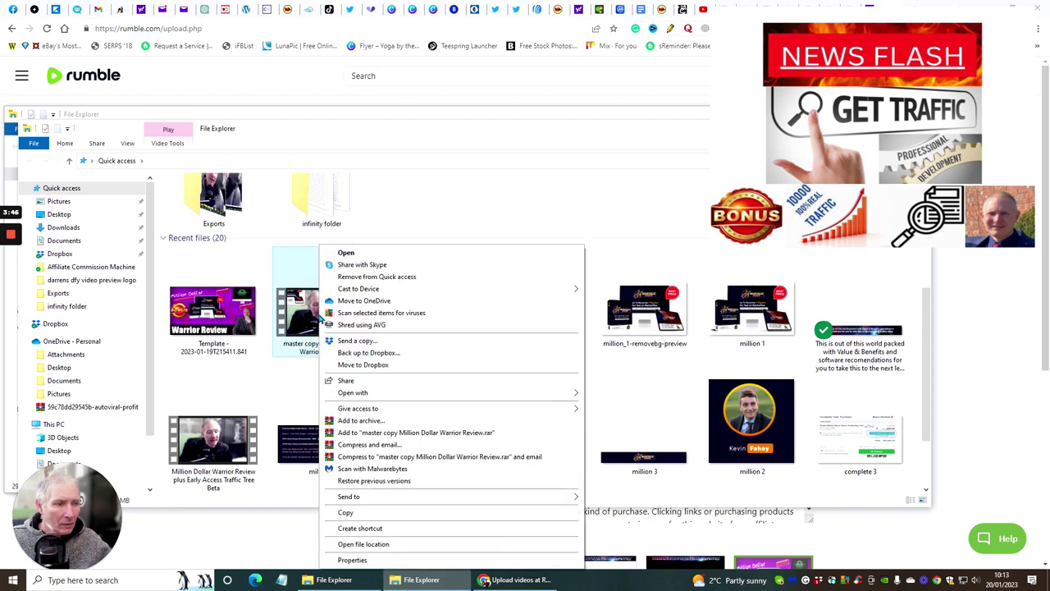
{"action": "left_click", "coordinate": [361, 544]}
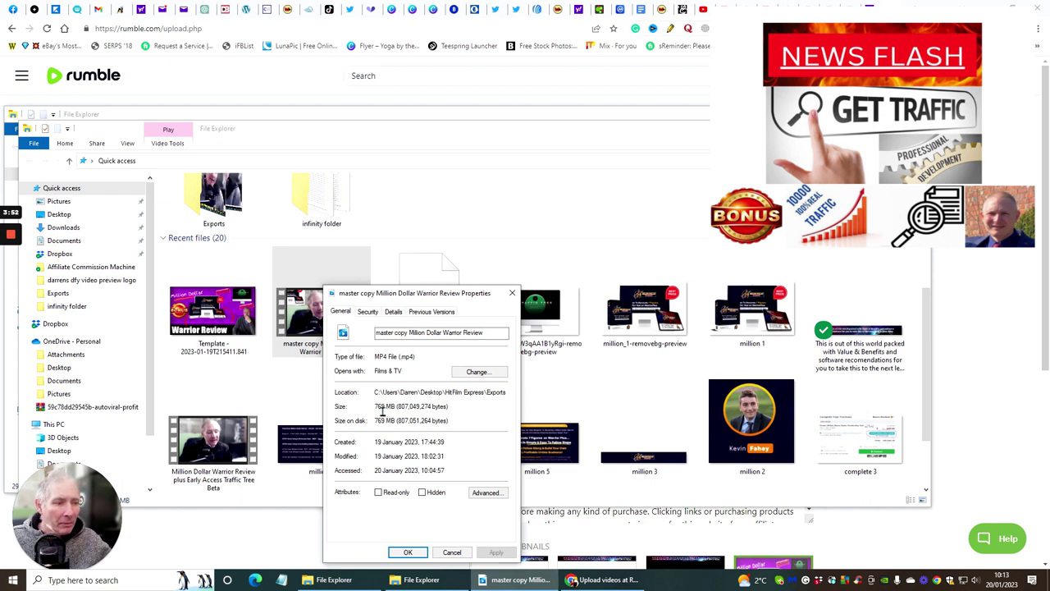
{"action": "left_click", "coordinate": [452, 552]}
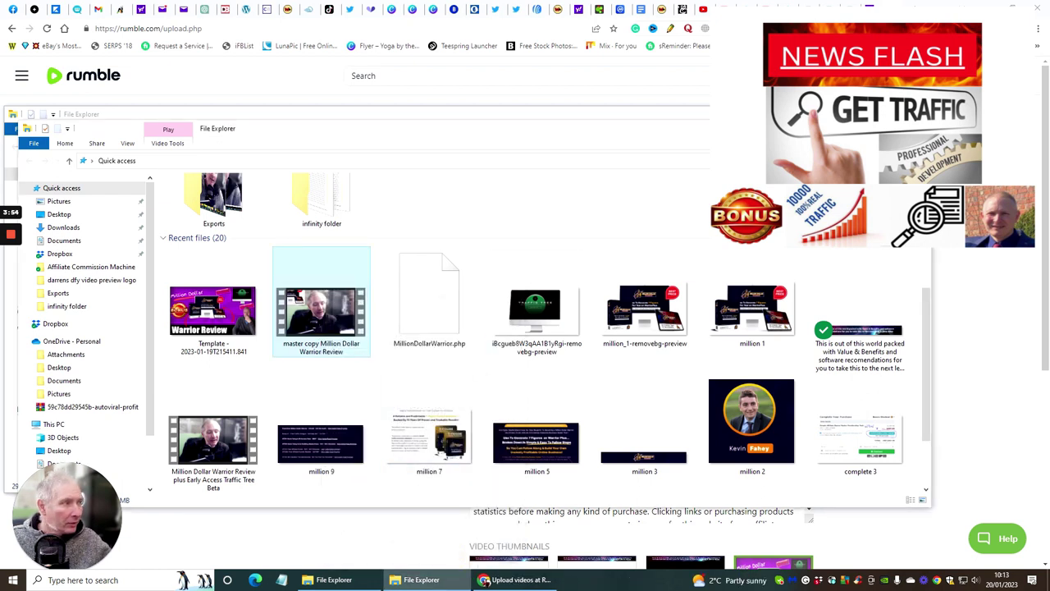
{"action": "key", "text": "alt+F4"}
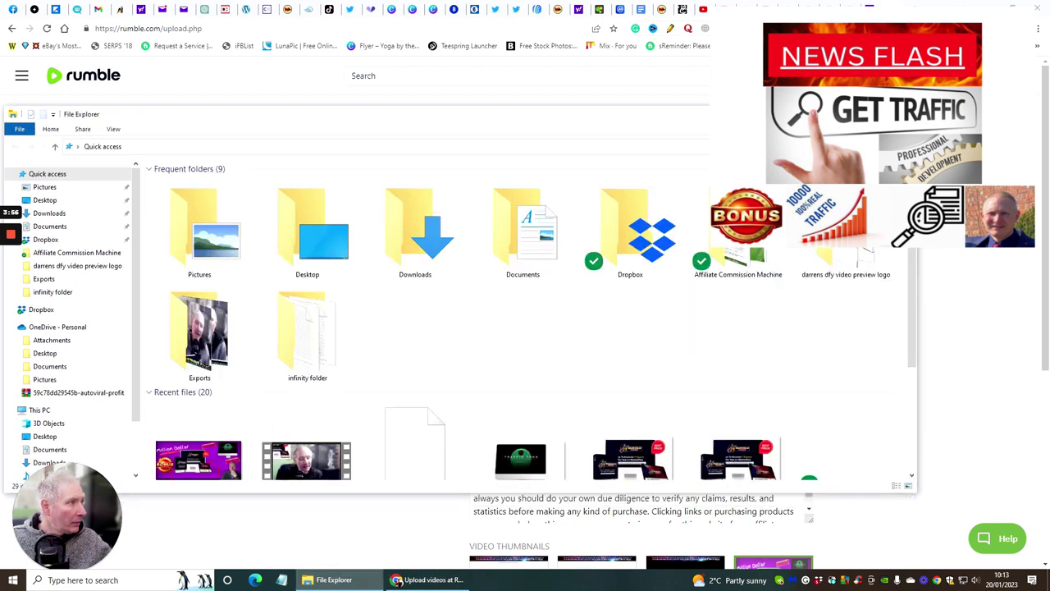
{"action": "key", "text": "alt+F4"}
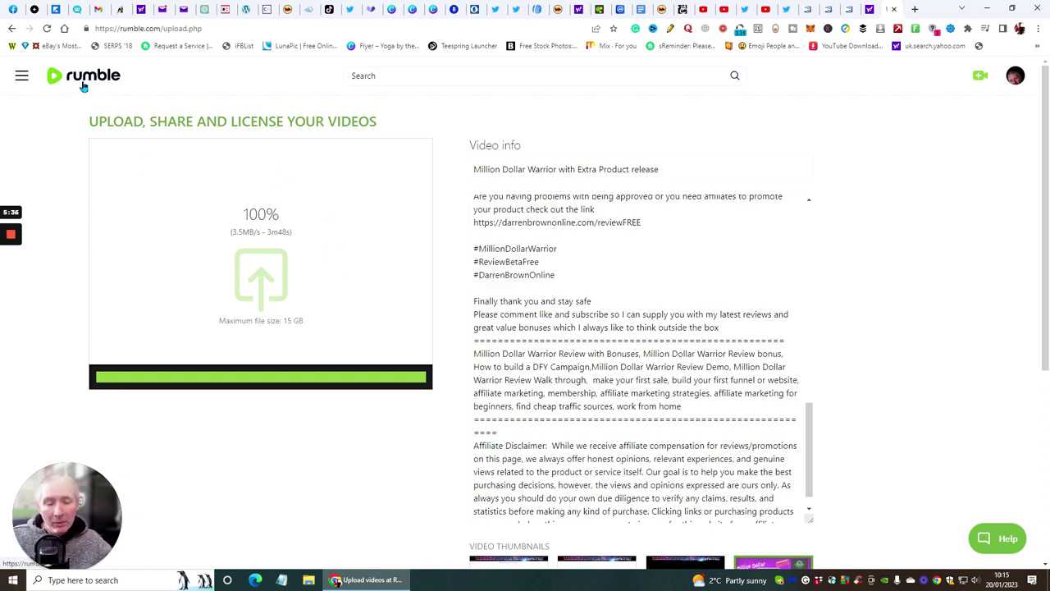
Step: Upload the public video with its completed details and Warrior Review thumbnail to proceed to the licensing options
{"action": "scroll", "coordinate": [875, 146], "scroll_direction": "down", "scroll_amount": 3}
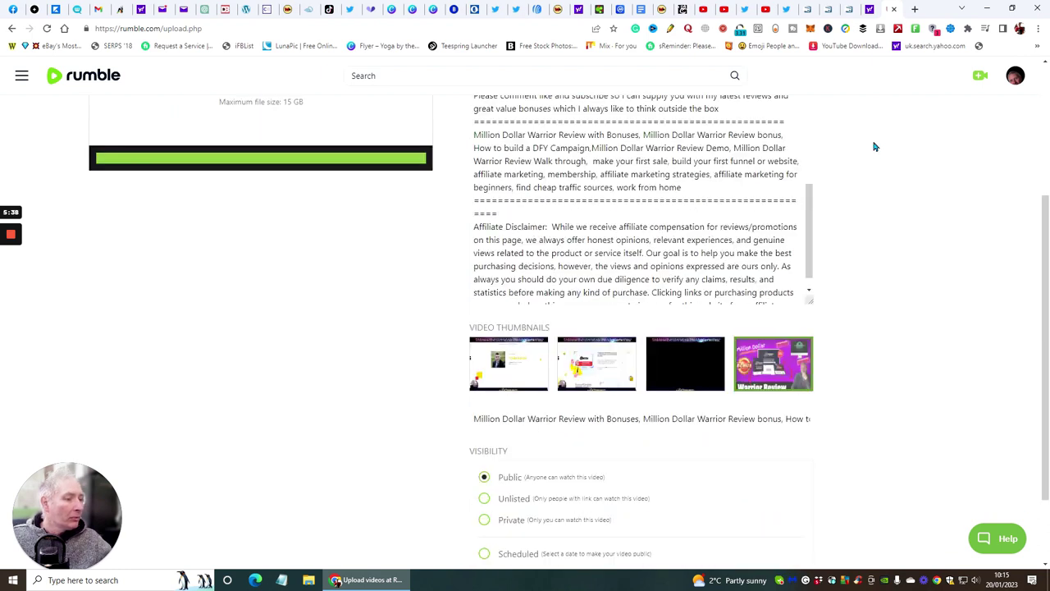
{"action": "scroll", "coordinate": [875, 146], "scroll_direction": "down", "scroll_amount": 1}
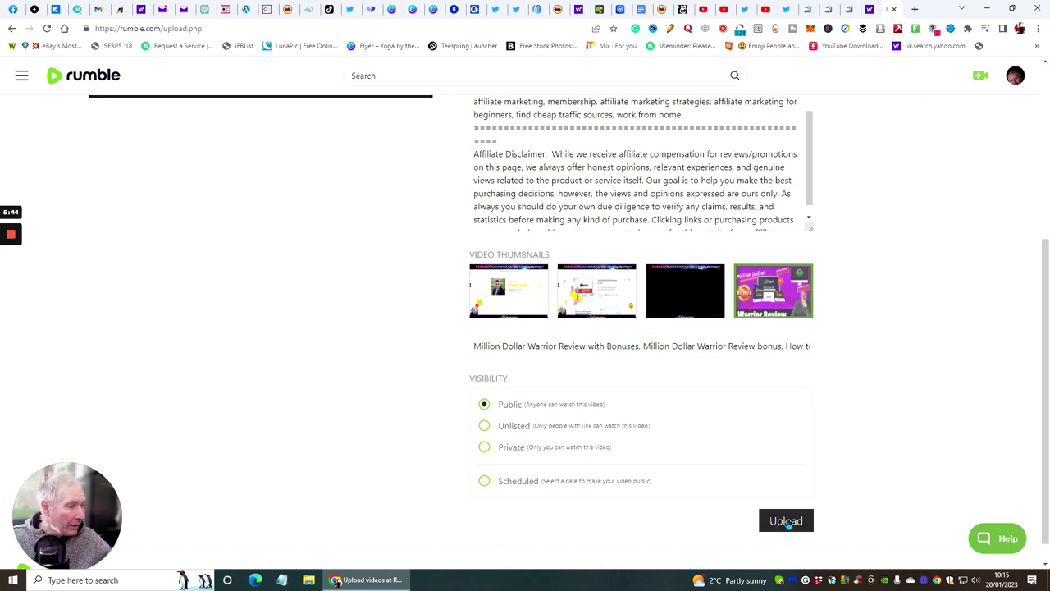
{"action": "left_click", "coordinate": [786, 522]}
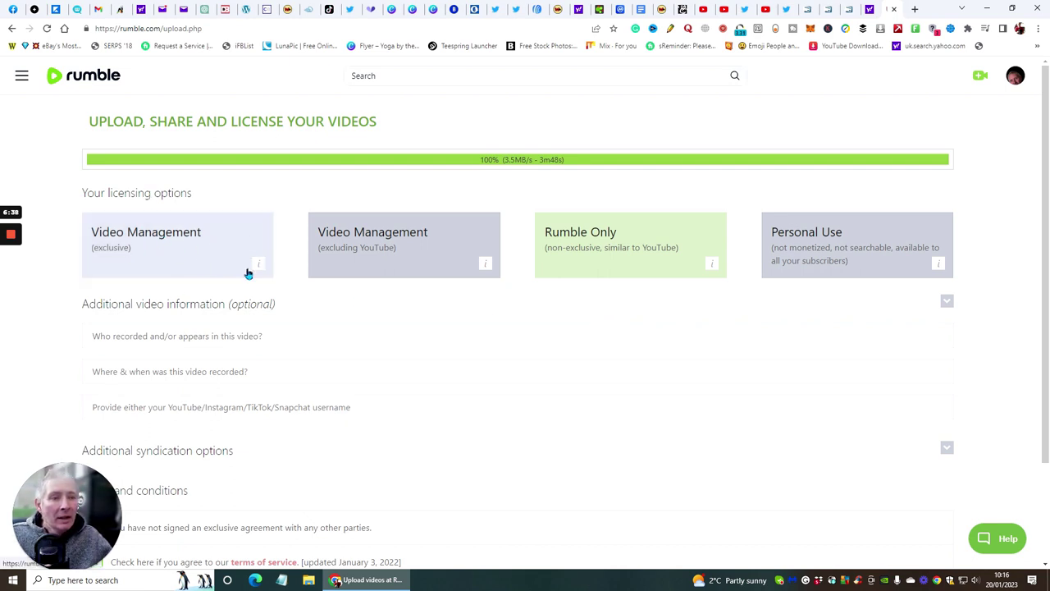
Step: Compare the information on the Video Management licensing options and choose Rumble Only (non-exclusive, similar to YouTube)
{"action": "mouse_move", "coordinate": [259, 268]}
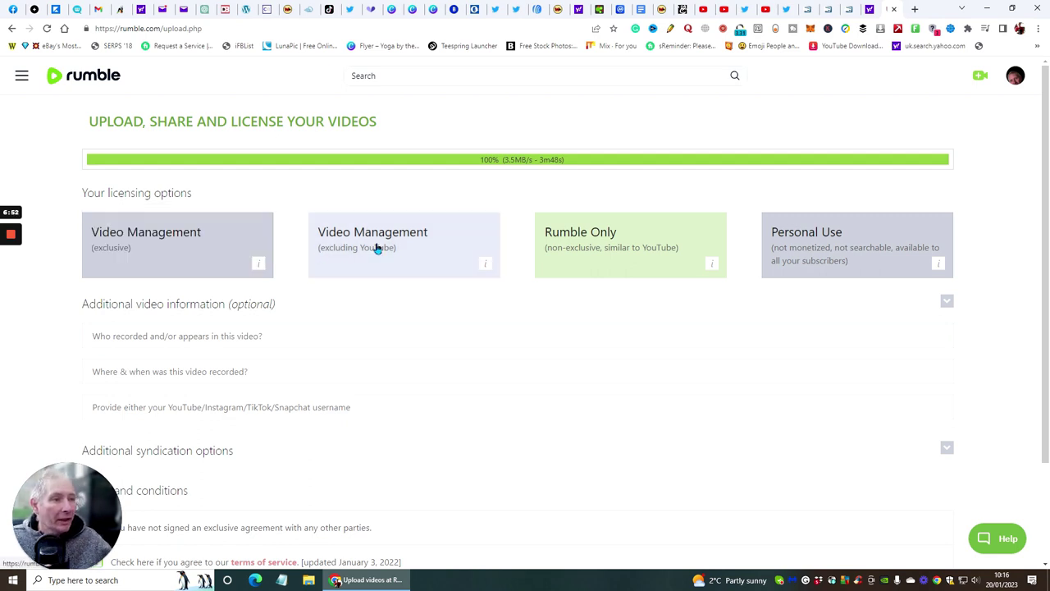
{"action": "mouse_move", "coordinate": [485, 263]}
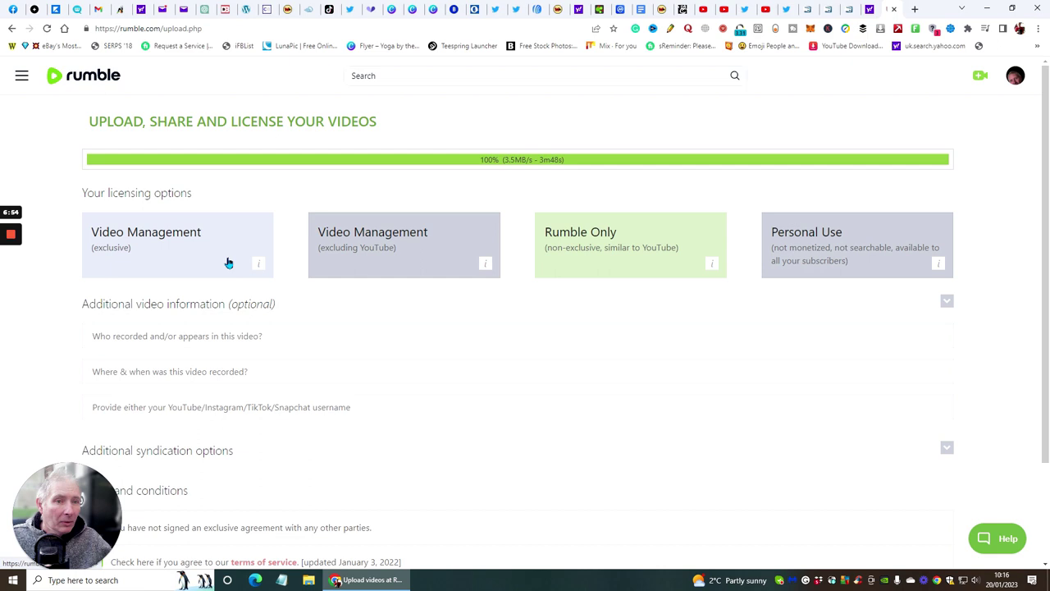
{"action": "mouse_move", "coordinate": [260, 268]}
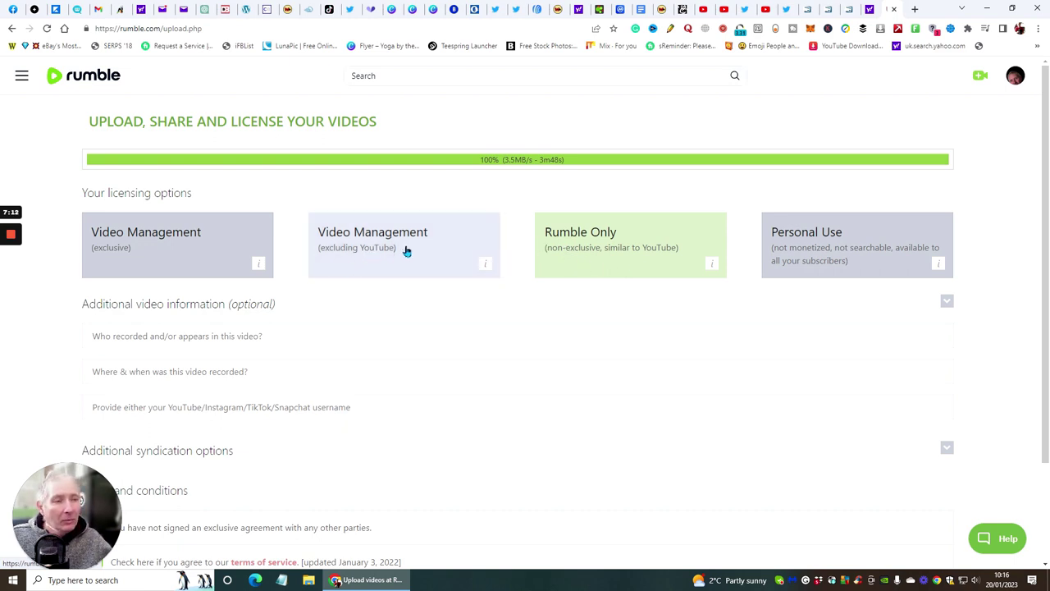
{"action": "mouse_move", "coordinate": [713, 268]}
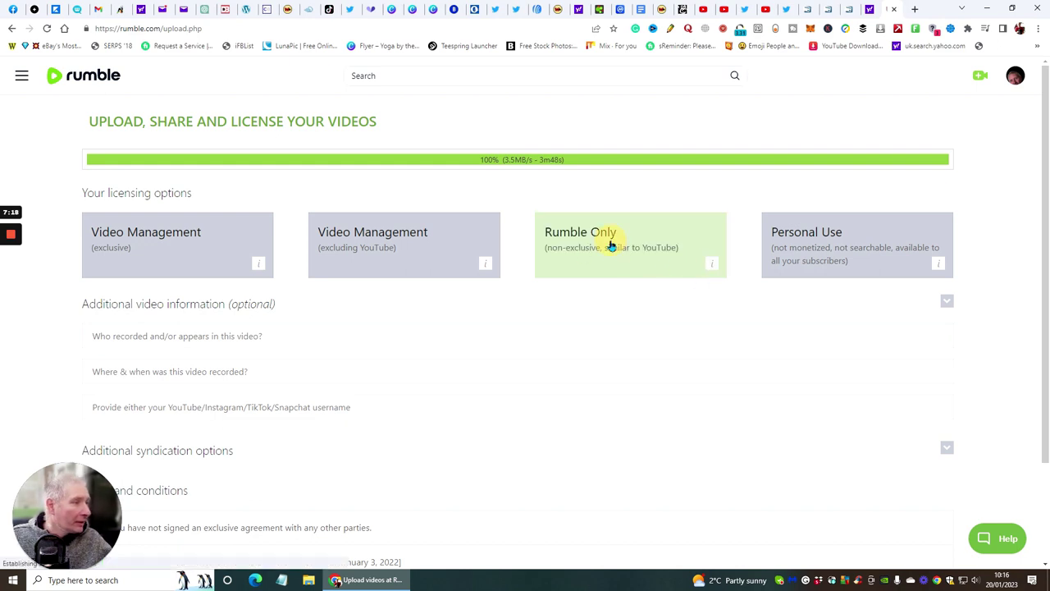
Step: Enter the creator's full name followed by "Affiliate Marketer" as the person who recorded and appears in the video
{"action": "scroll", "coordinate": [525, 295], "scroll_direction": "down", "scroll_amount": 2}
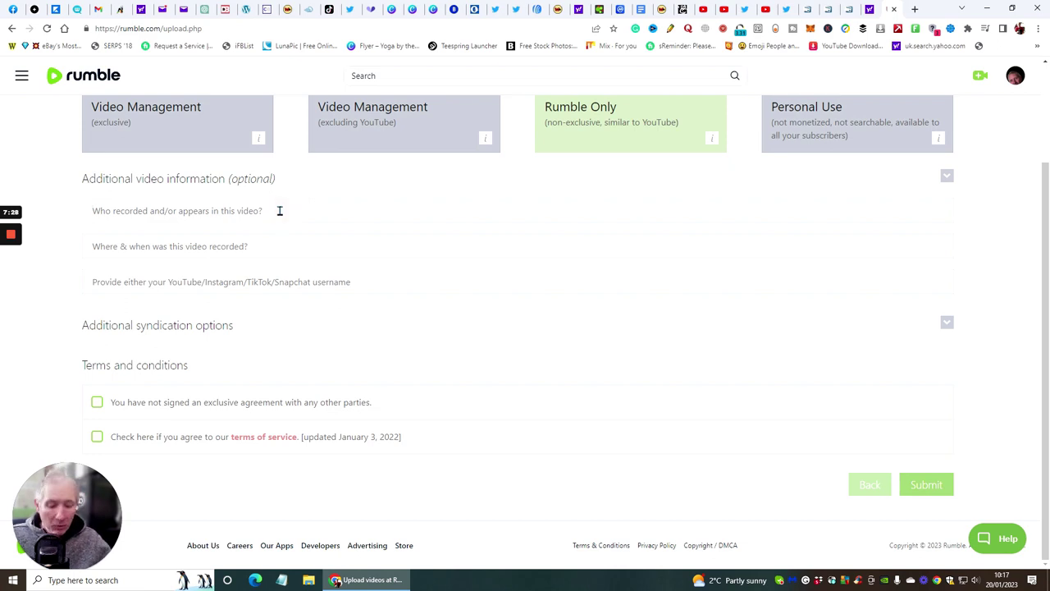
{"action": "type", "text": "Darren Brown Affili"}
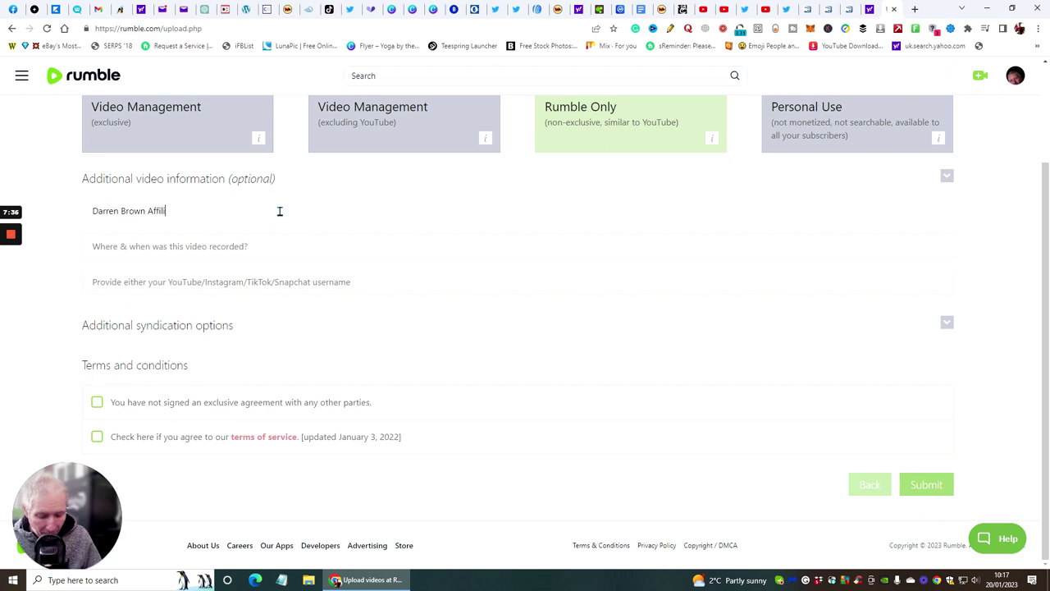
{"action": "type", "text": "eter"}
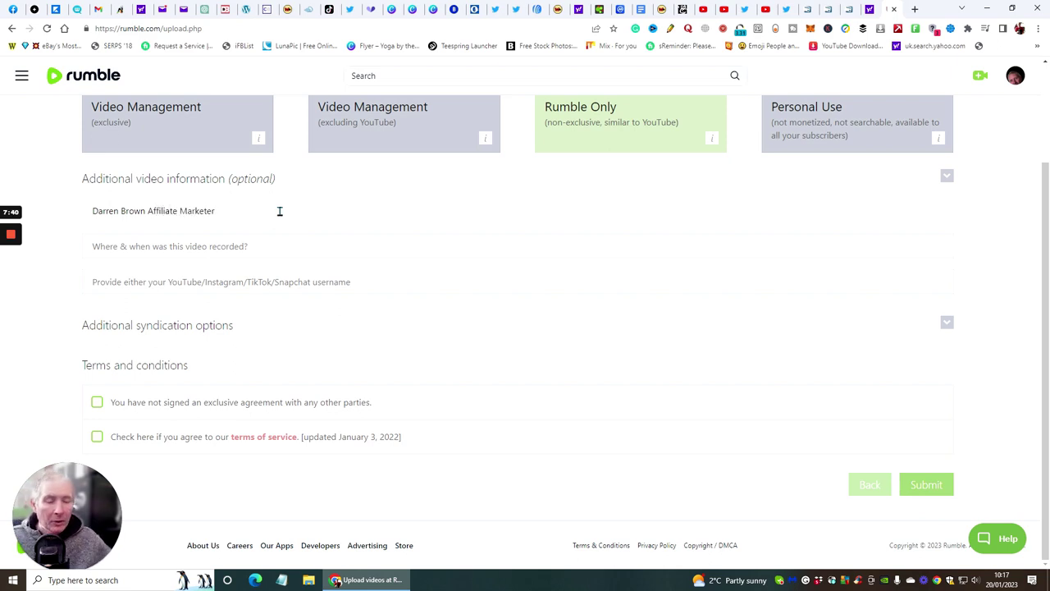
Step: Enter "20th January 2023" as where and when the video was recorded
{"action": "left_click", "coordinate": [253, 246]}
{"action": "type", "text": "20"}
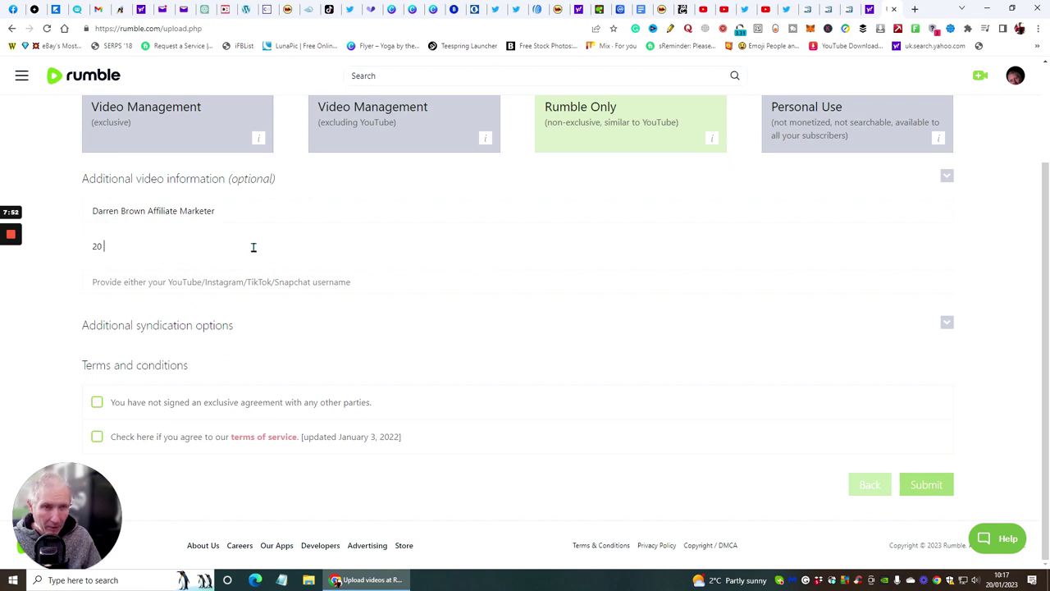
{"action": "type", "text": "01"}
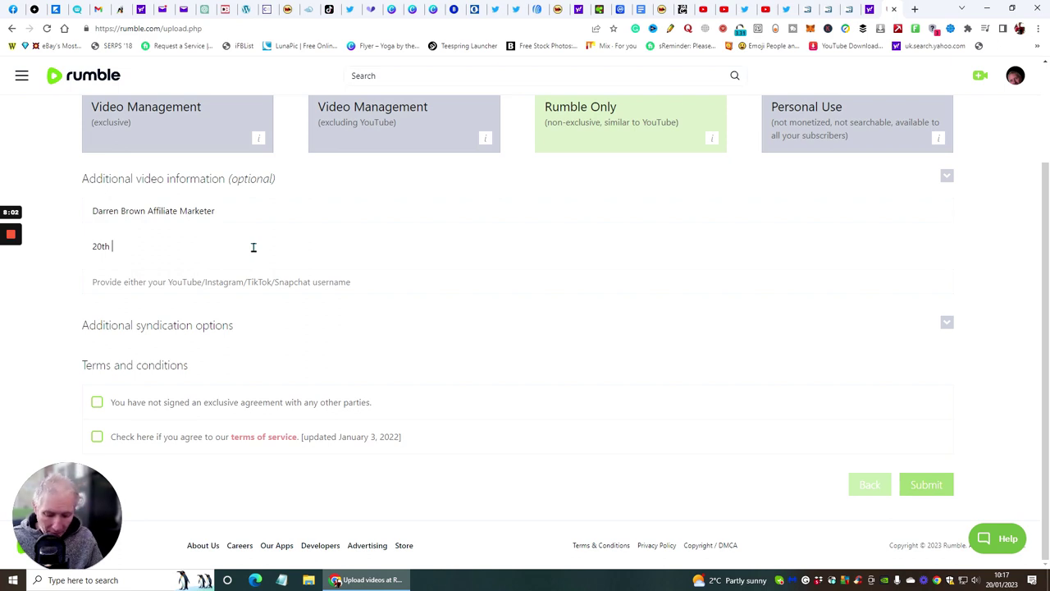
{"action": "type", "text": "ry 2"}
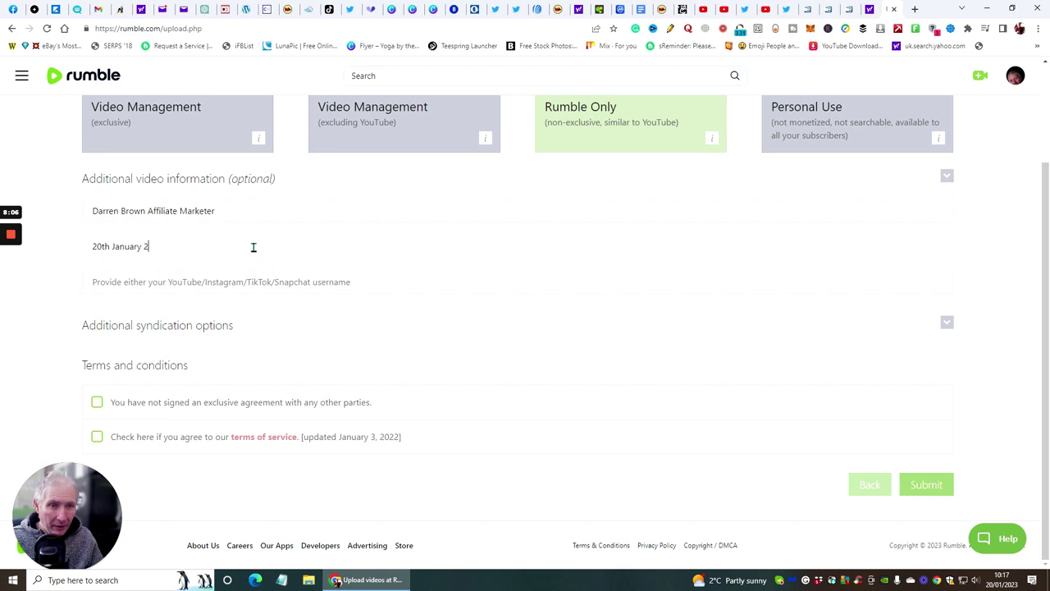
{"action": "type", "text": "023"}
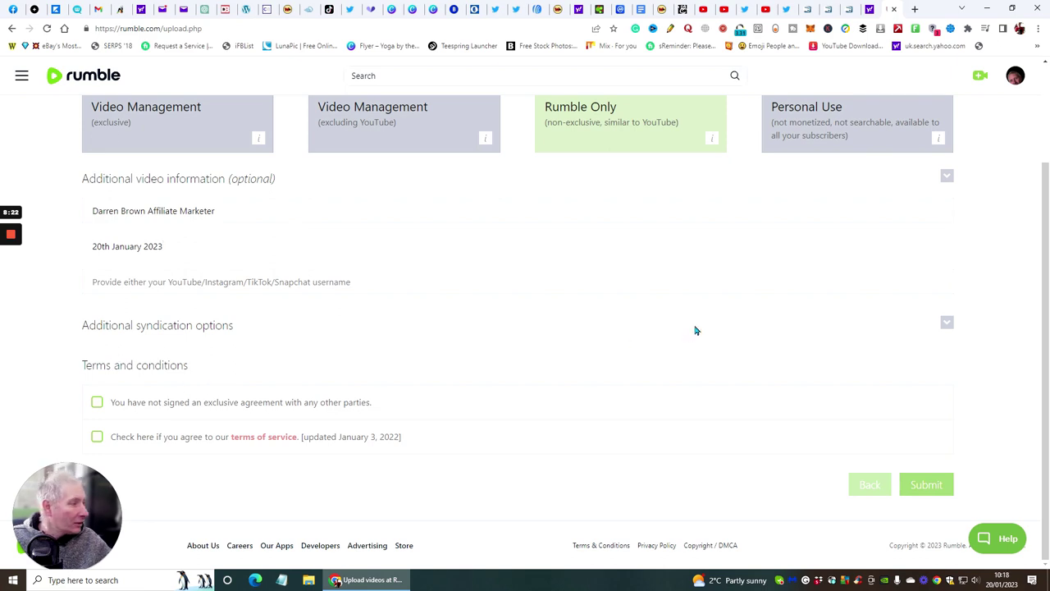
Step: Show the additional syndication options, open the Facebook syndication setup and examine the account syndication page for linkable accounts
{"action": "left_click", "coordinate": [949, 323]}
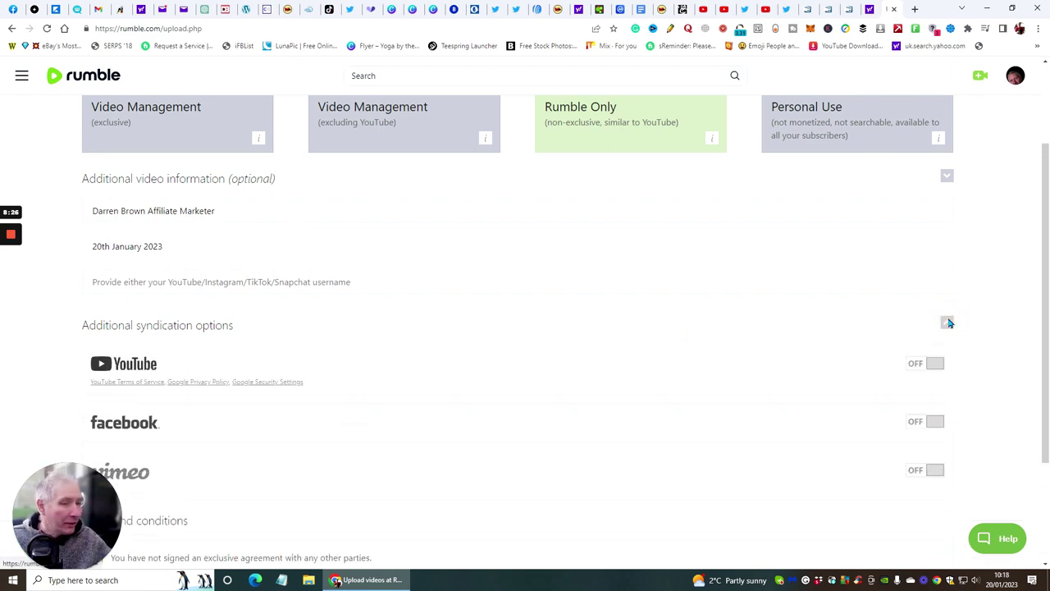
{"action": "scroll", "coordinate": [694, 204], "scroll_direction": "down", "scroll_amount": 2}
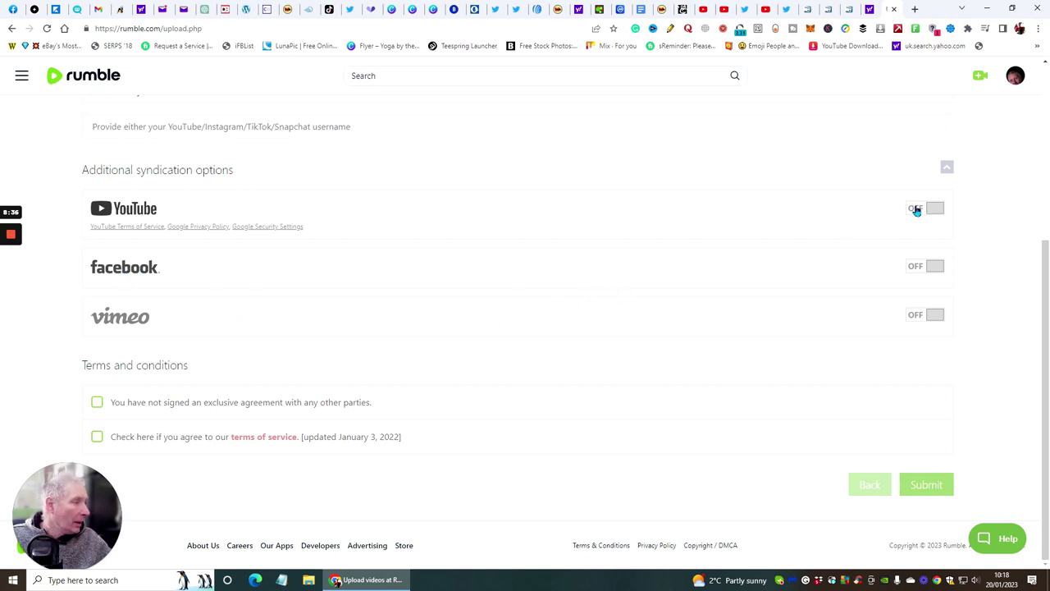
{"action": "left_click", "coordinate": [922, 269]}
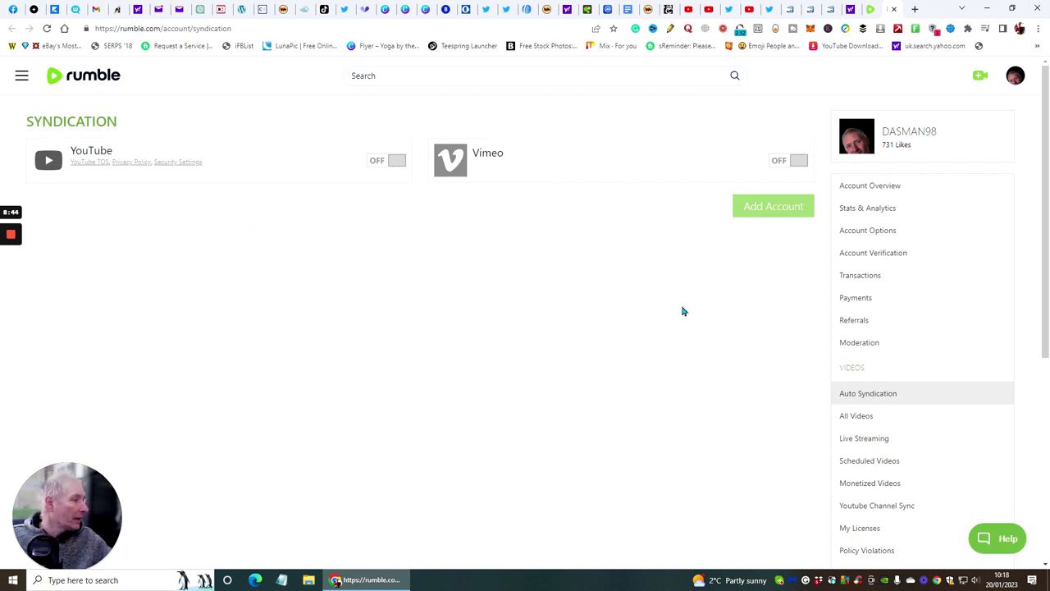
{"action": "left_click", "coordinate": [773, 205]}
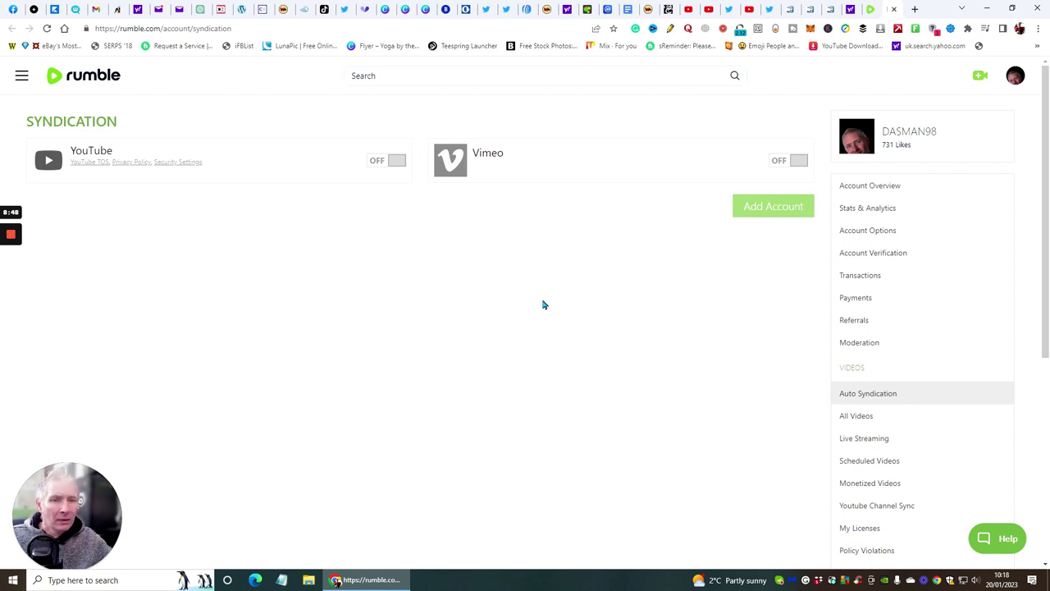
{"action": "scroll", "coordinate": [626, 276], "scroll_direction": "down", "scroll_amount": 4}
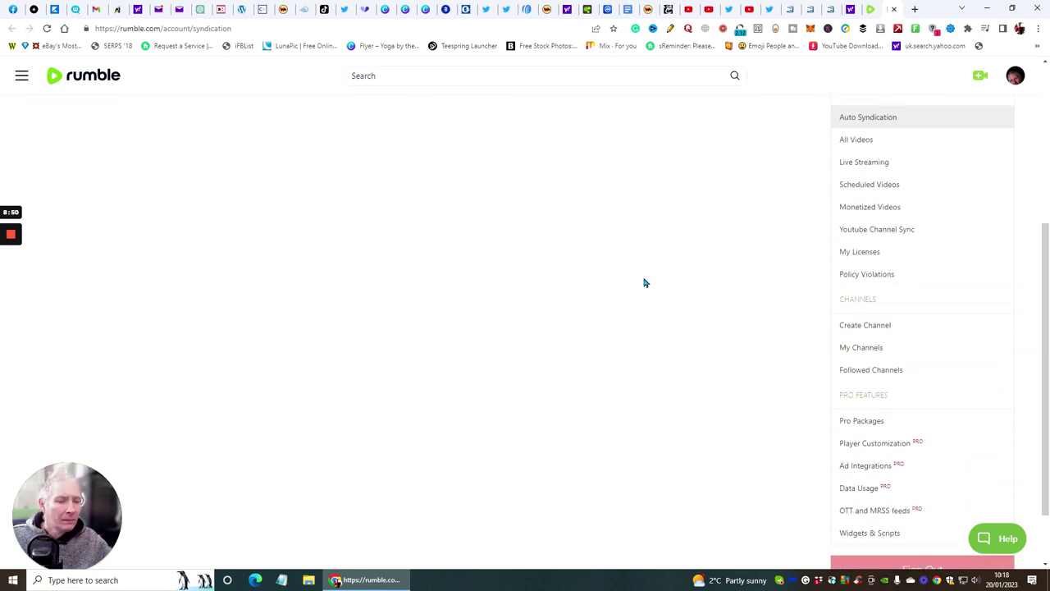
{"action": "scroll", "coordinate": [629, 300], "scroll_direction": "down", "scroll_amount": 1}
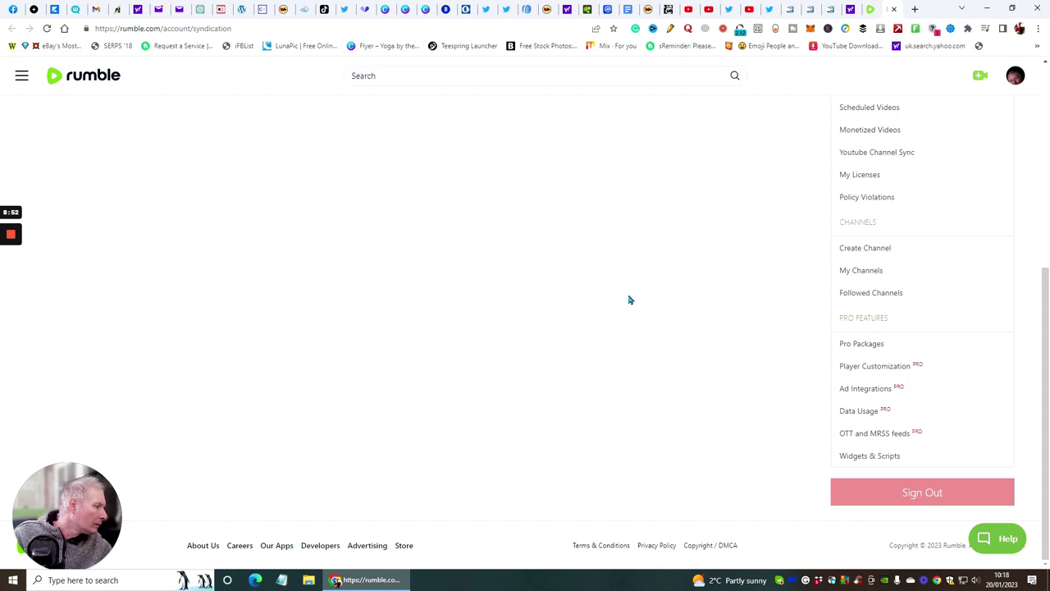
{"action": "scroll", "coordinate": [855, 443], "scroll_direction": "up", "scroll_amount": 2}
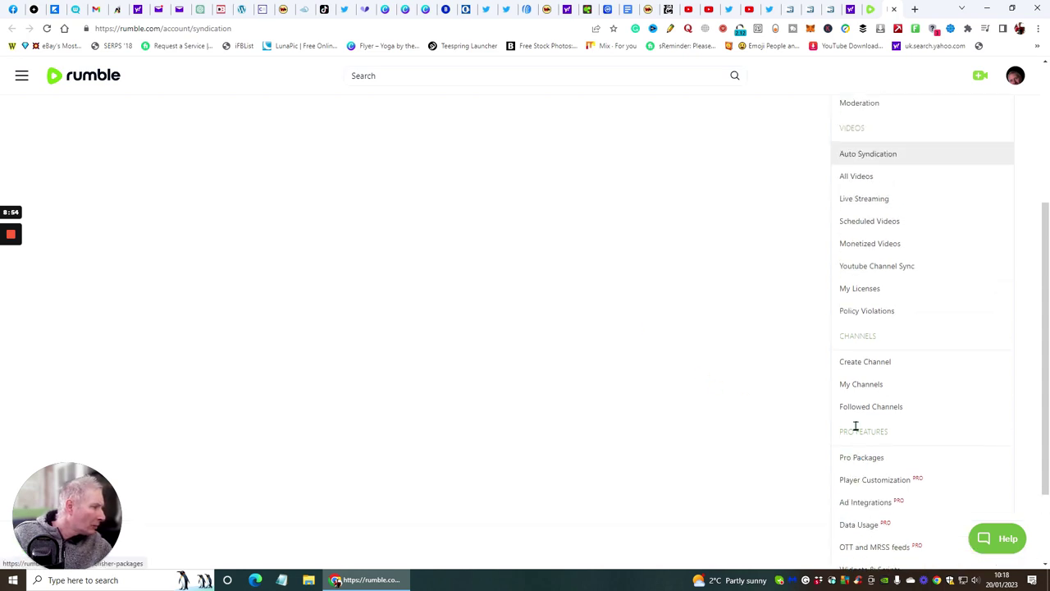
{"action": "scroll", "coordinate": [856, 430], "scroll_direction": "up", "scroll_amount": 1}
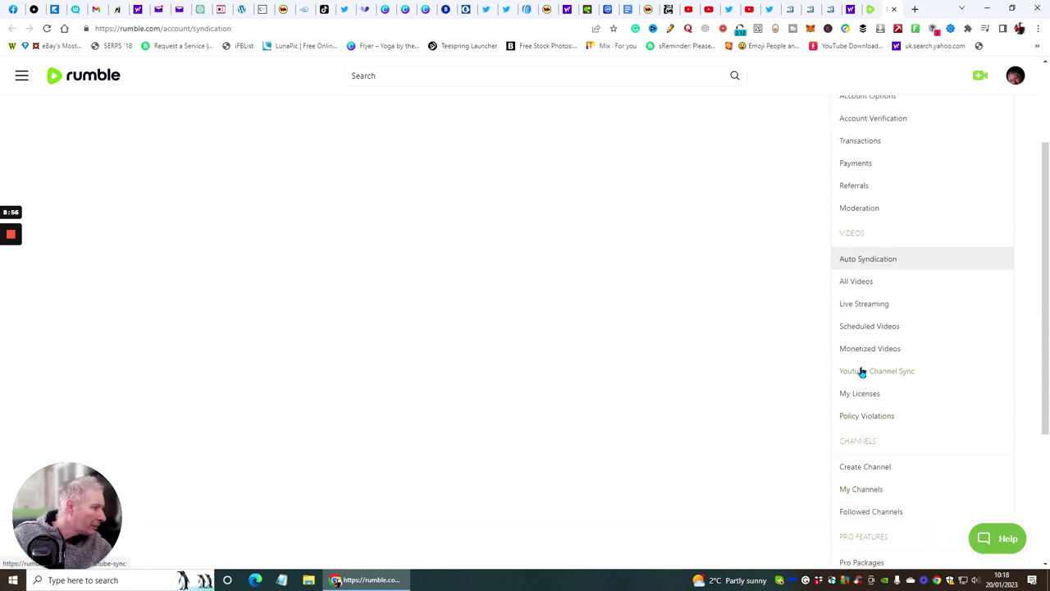
{"action": "scroll", "coordinate": [845, 332], "scroll_direction": "up", "scroll_amount": 2}
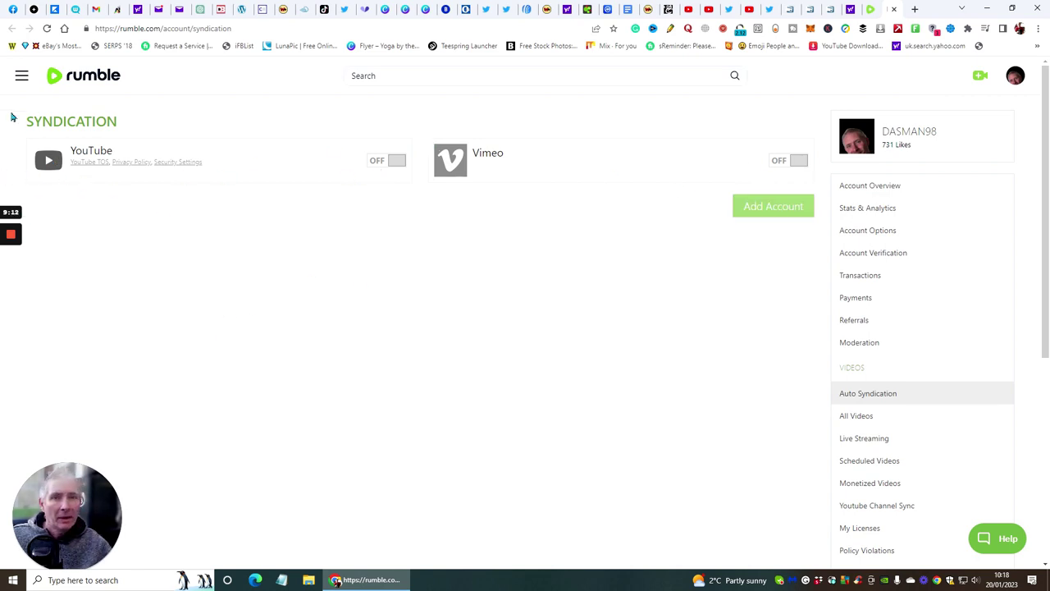
Step: Return to the upload form, recheck the Facebook syndication setup and go back to the form
{"action": "left_click", "coordinate": [871, 9]}
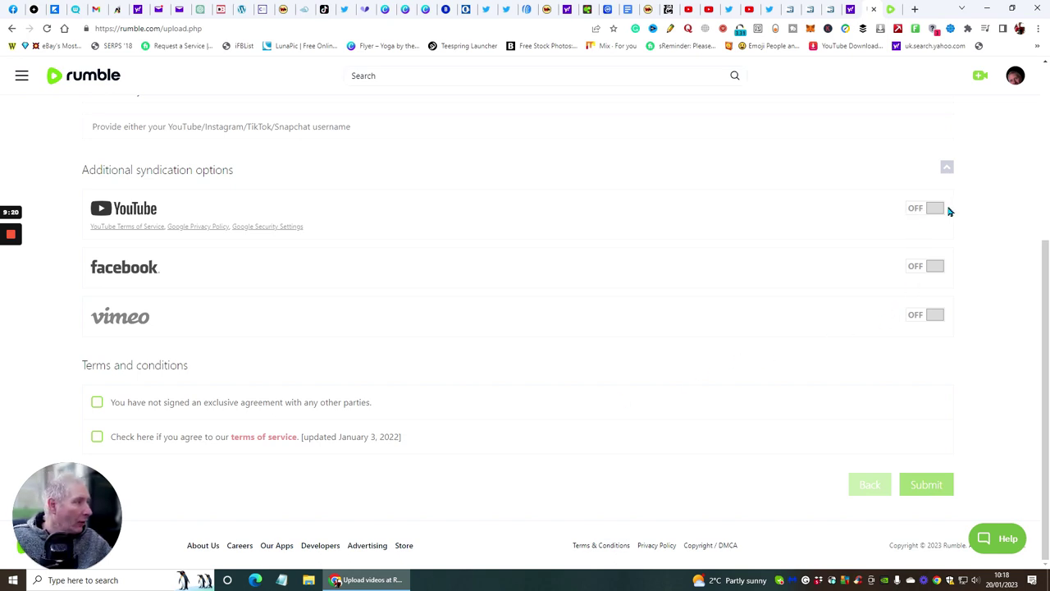
{"action": "left_click", "coordinate": [936, 267]}
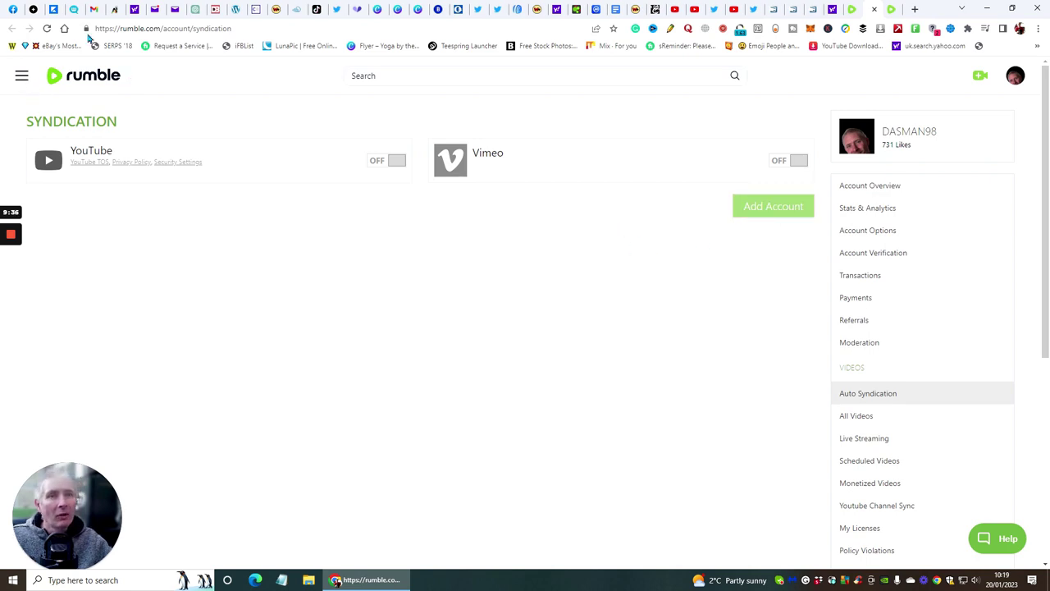
{"action": "left_click", "coordinate": [836, 10]}
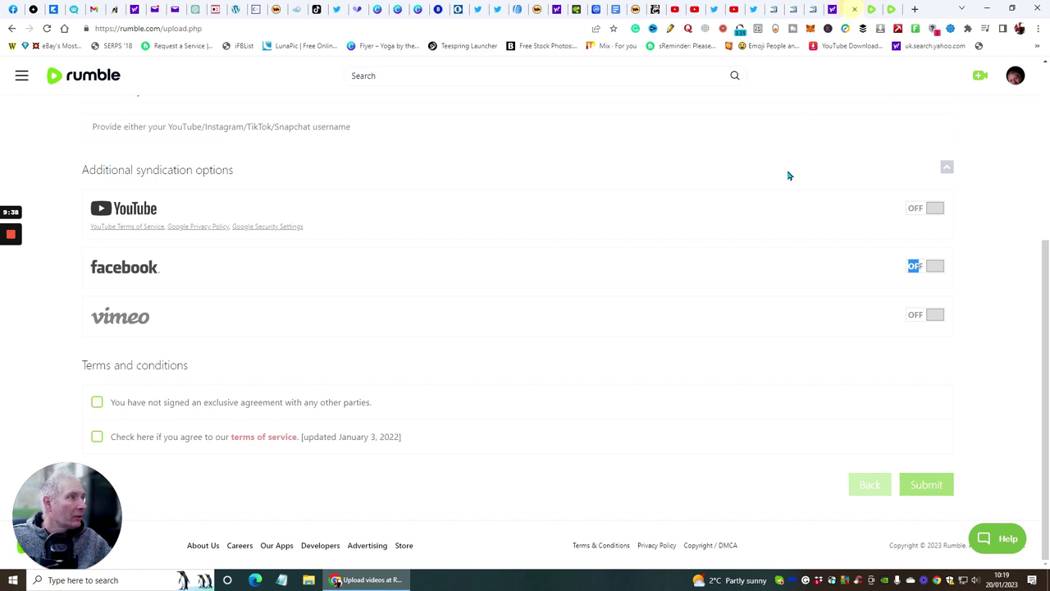
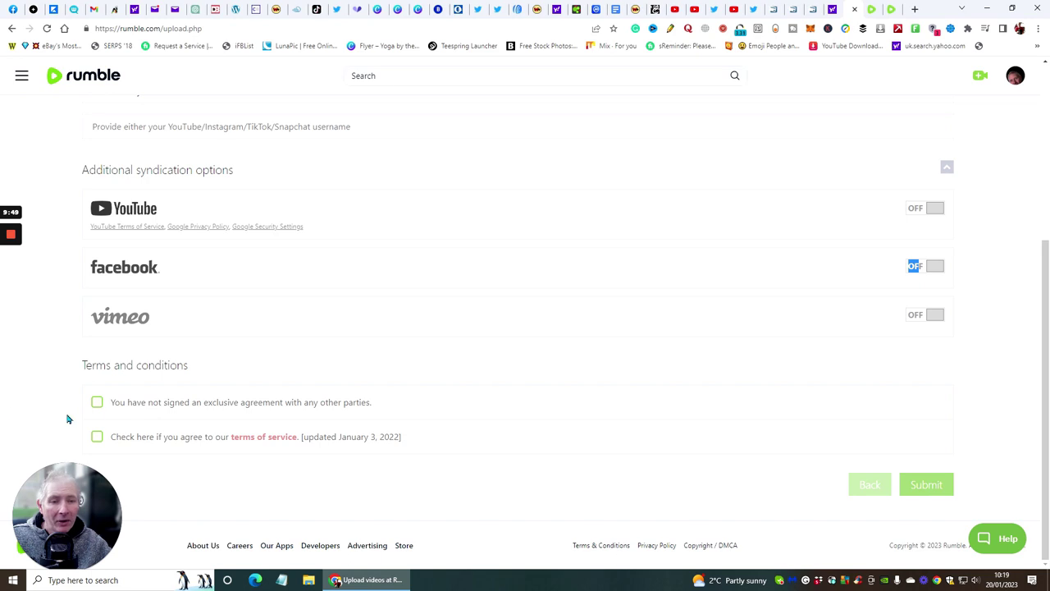
Step: Confirm that no exclusive agreement is signed, agree to the terms of service and submit the video
{"action": "left_click", "coordinate": [97, 402]}
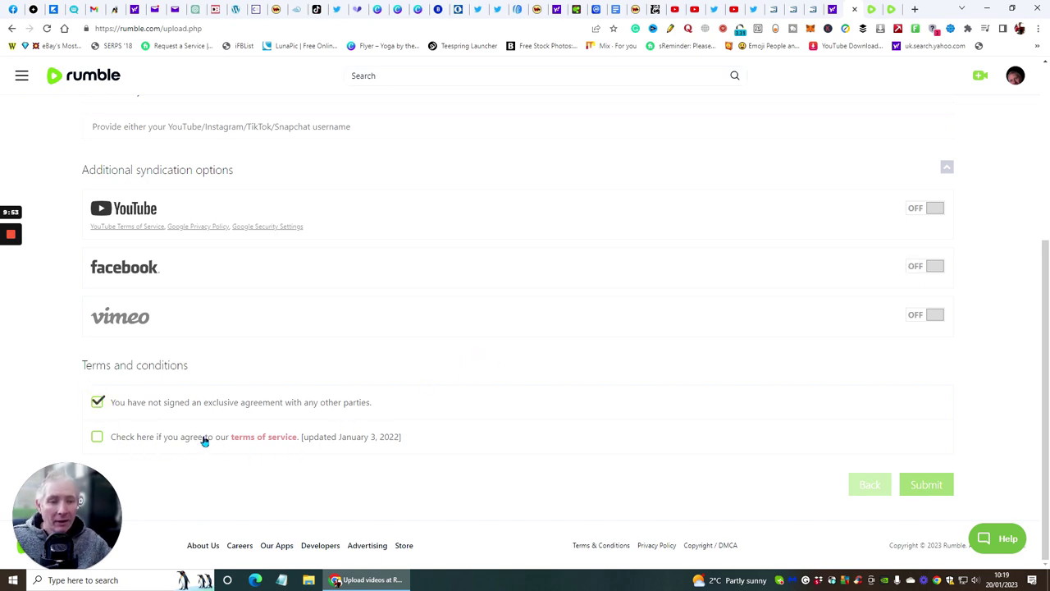
{"action": "left_click", "coordinate": [97, 437]}
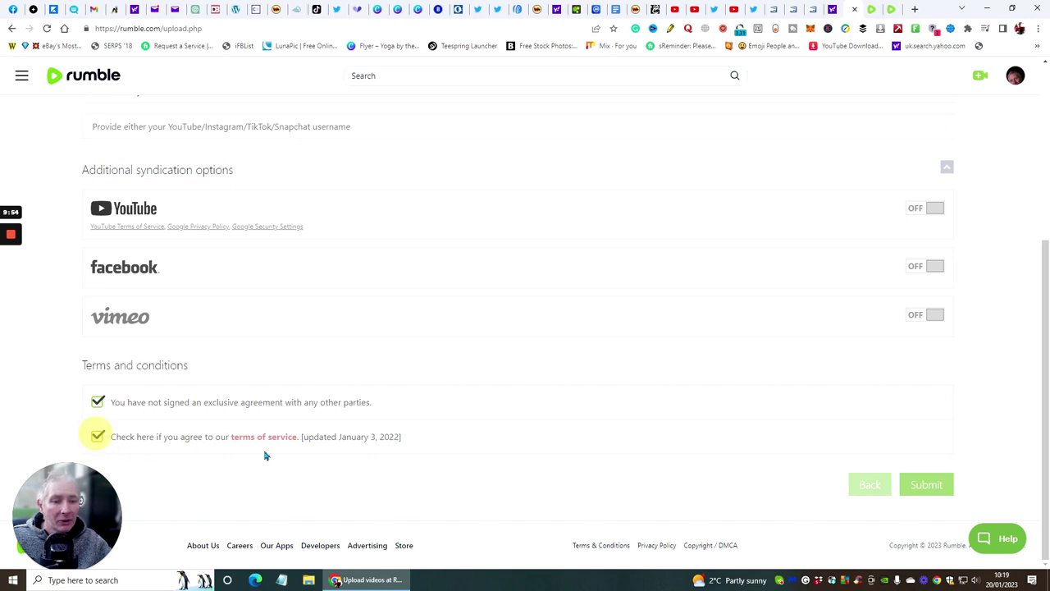
{"action": "left_click", "coordinate": [925, 485]}
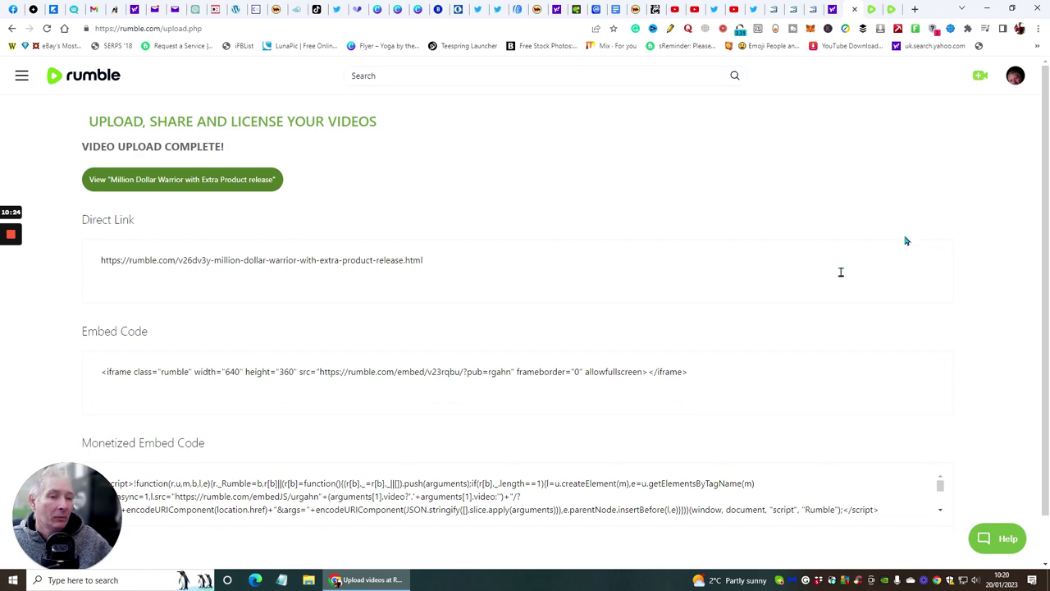
Step: Copy the direct link of the uploaded Million Dollar Warrior video
{"action": "left_click_drag", "start_coordinate": [427, 260], "coordinate": [71, 276]}
{"action": "key", "text": "cmd+c"}
{"action": "right_click", "coordinate": [187, 264]}
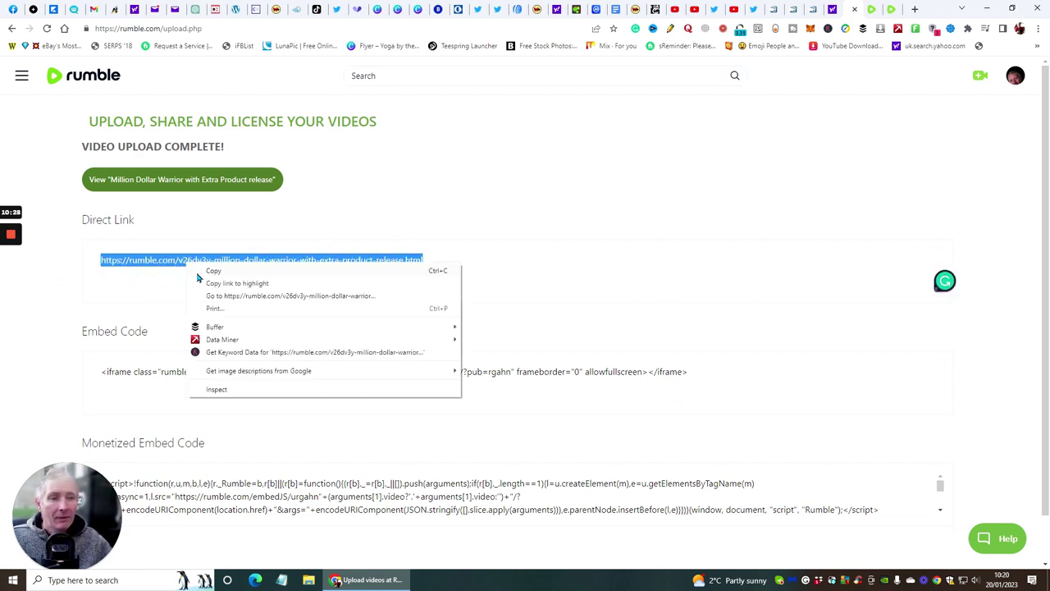
{"action": "left_click", "coordinate": [200, 272]}
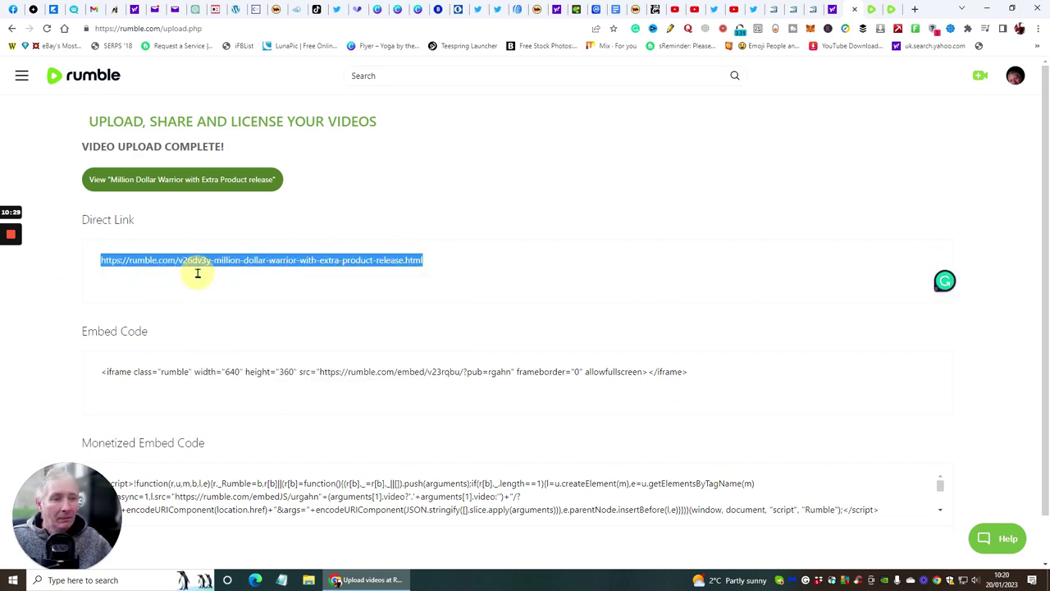
Step: Switch to Twitter and publish a tweet containing the copied Rumble video link
{"action": "left_click", "coordinate": [497, 9]}
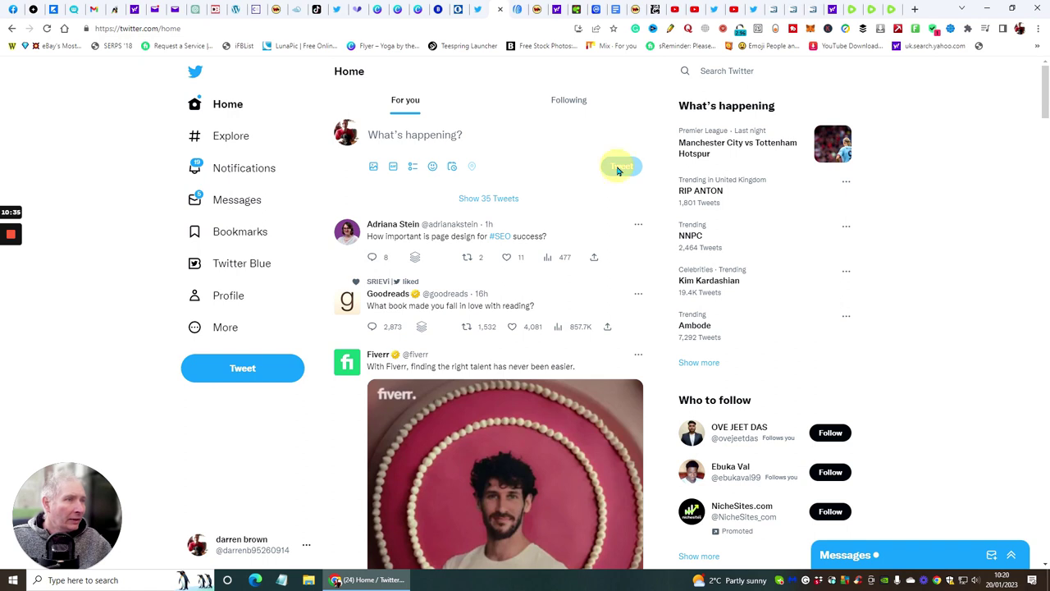
{"action": "left_click", "coordinate": [438, 138]}
{"action": "right_click", "coordinate": [441, 142]}
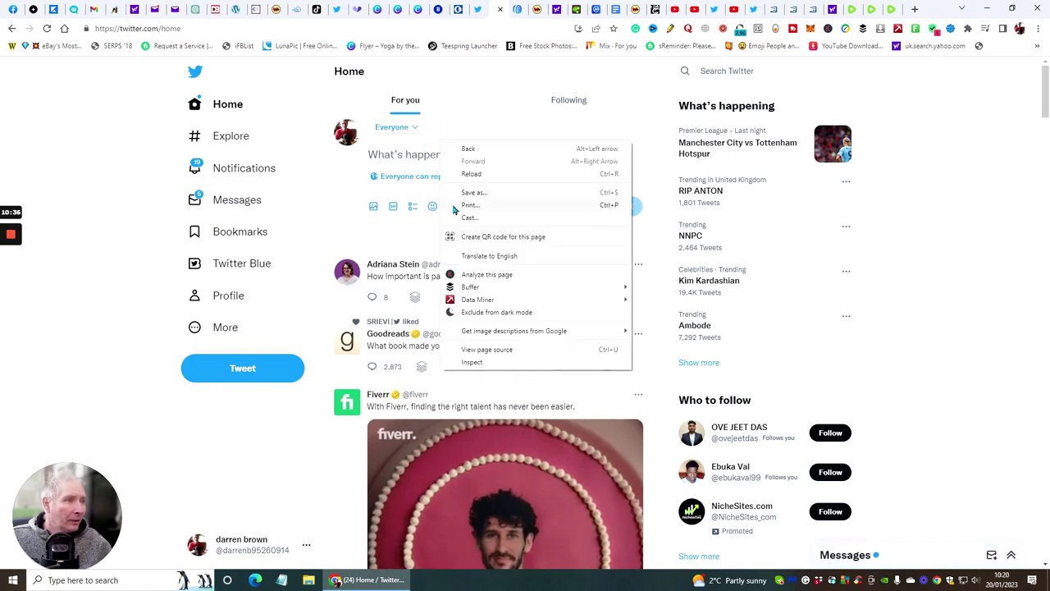
{"action": "left_click", "coordinate": [402, 151]}
{"action": "right_click", "coordinate": [406, 155]}
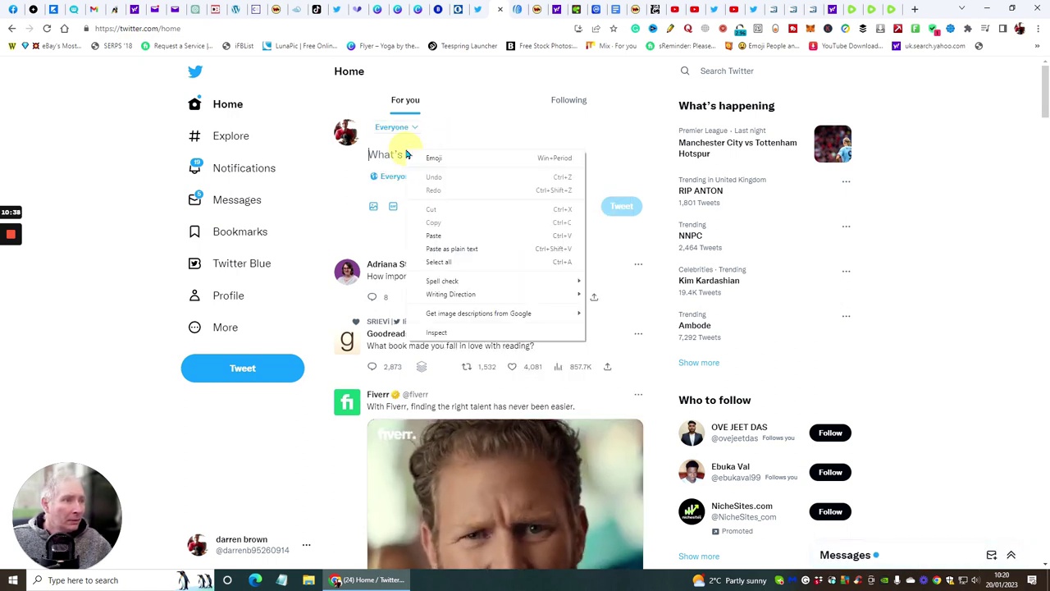
{"action": "left_click", "coordinate": [433, 236]}
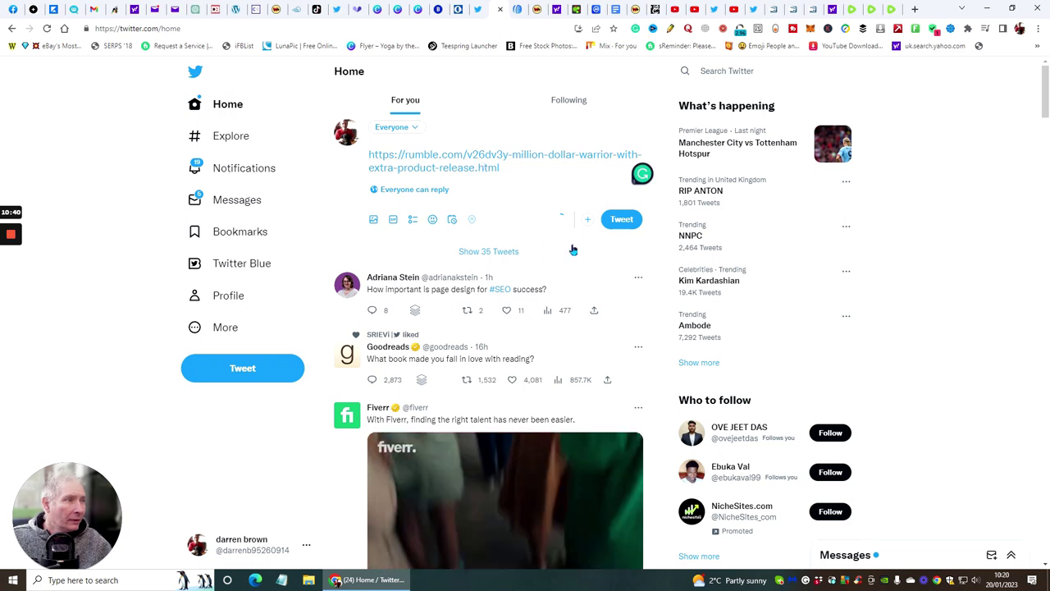
{"action": "left_click", "coordinate": [621, 219]}
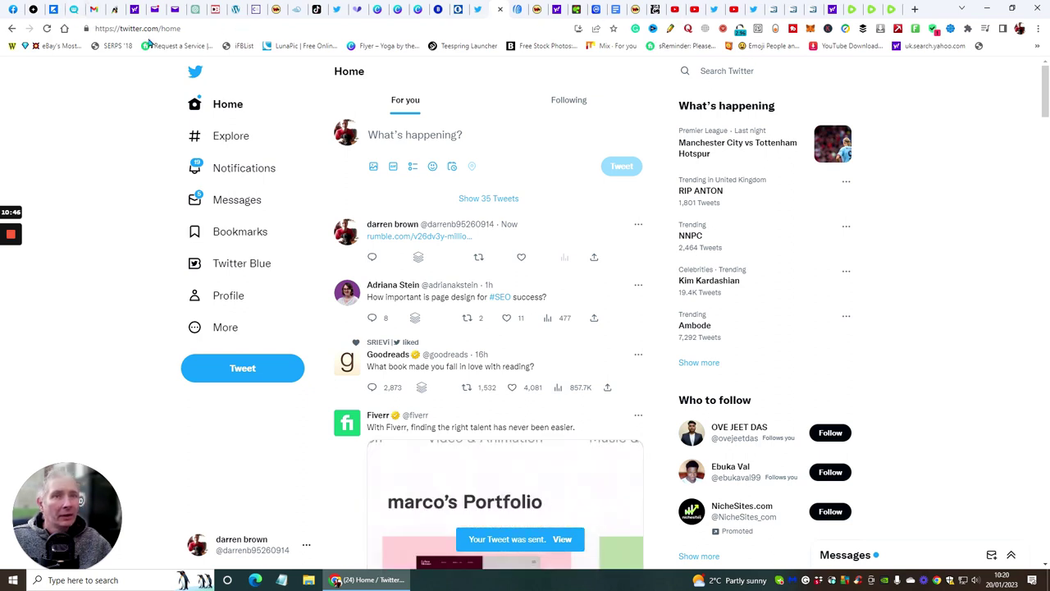
Step: Switch to Webtalk and start a public post containing the copied Rumble video link
{"action": "left_click", "coordinate": [73, 12]}
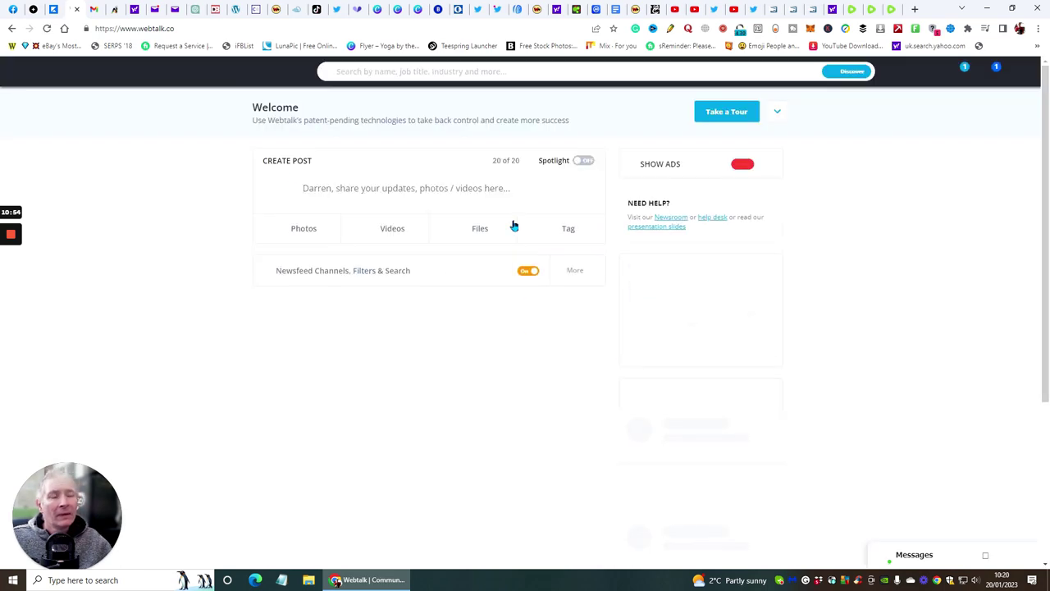
{"action": "left_click", "coordinate": [394, 188]}
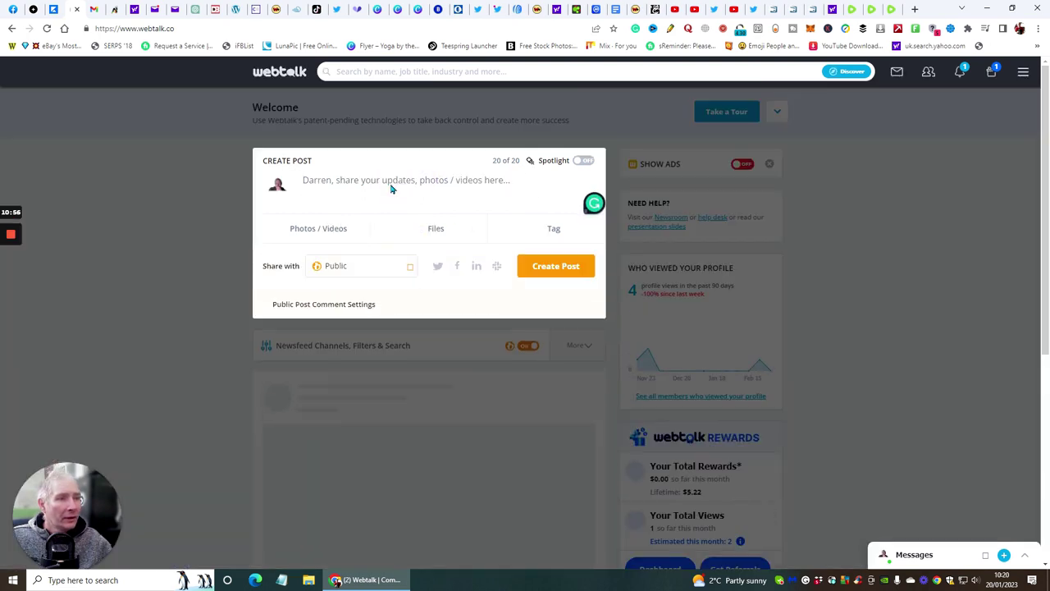
{"action": "right_click", "coordinate": [391, 183]}
{"action": "left_click", "coordinate": [415, 269]}
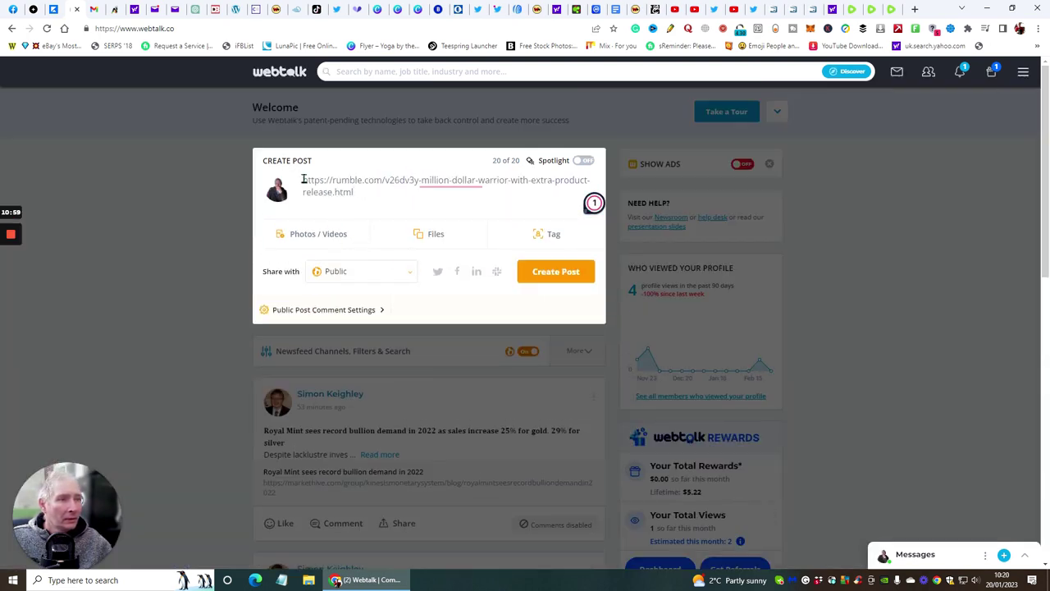
Step: Add "just seen this a must for anyone serious about affiliate marketing" above the link and publish the post with Spotlight on
{"action": "left_click", "coordinate": [302, 180]}
{"action": "key", "text": "Return"}
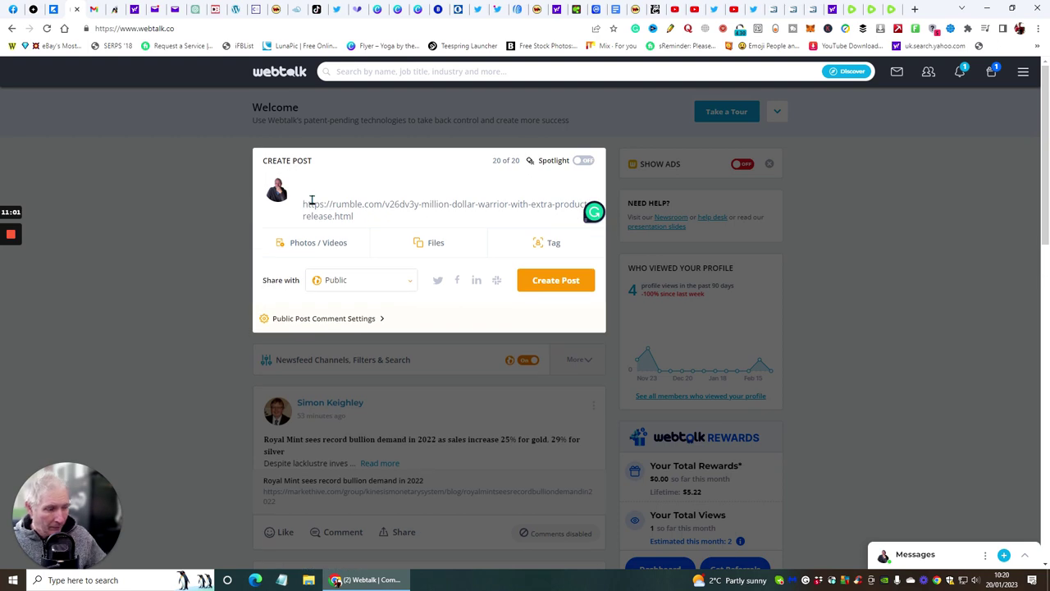
{"action": "left_click", "coordinate": [311, 187]}
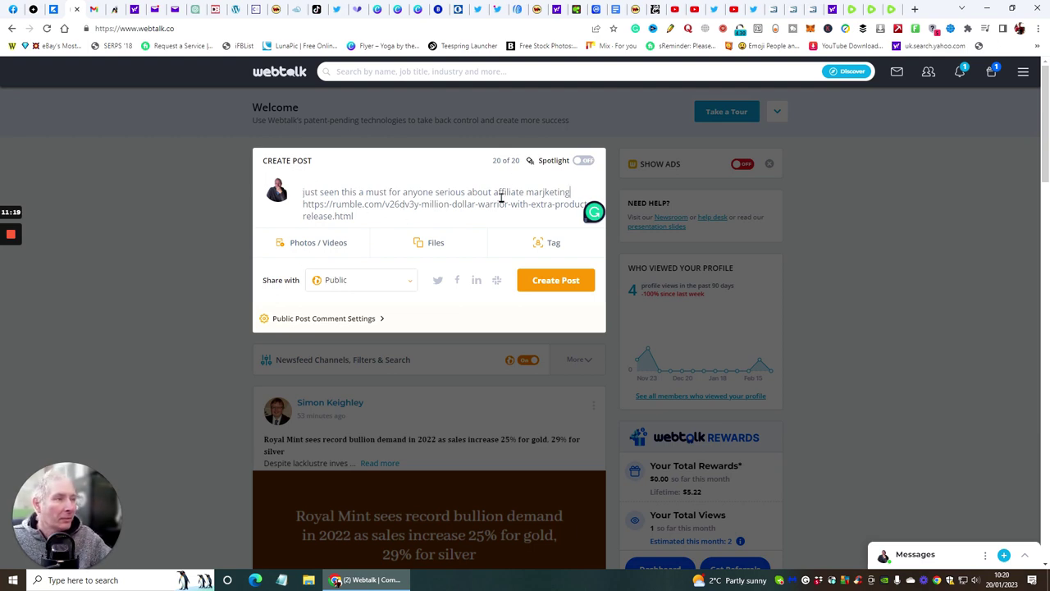
{"action": "left_click", "coordinate": [544, 192]}
{"action": "key", "text": "BackSpace"}
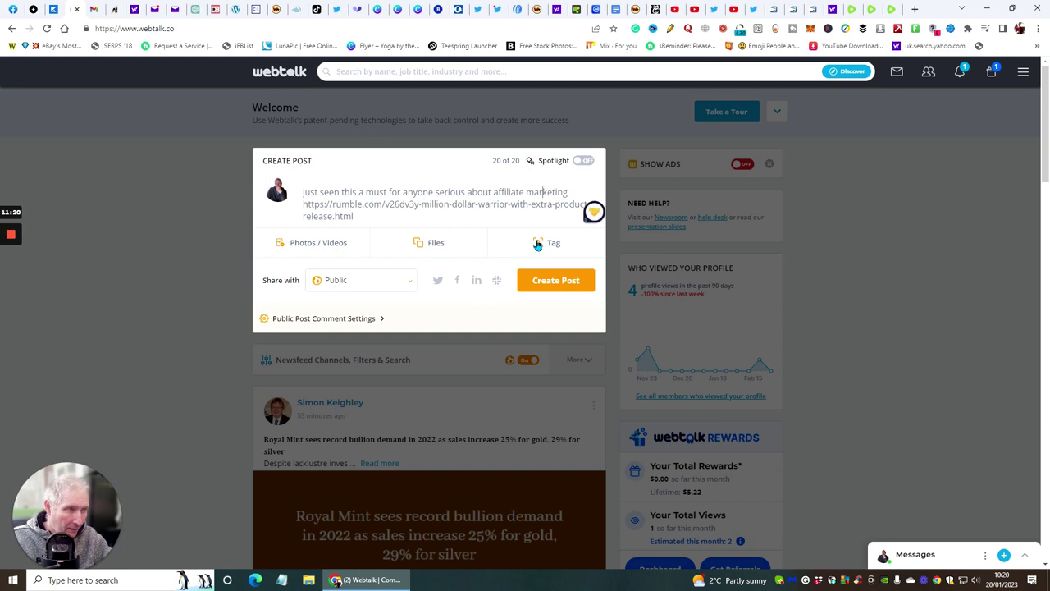
{"action": "left_click", "coordinate": [583, 161]}
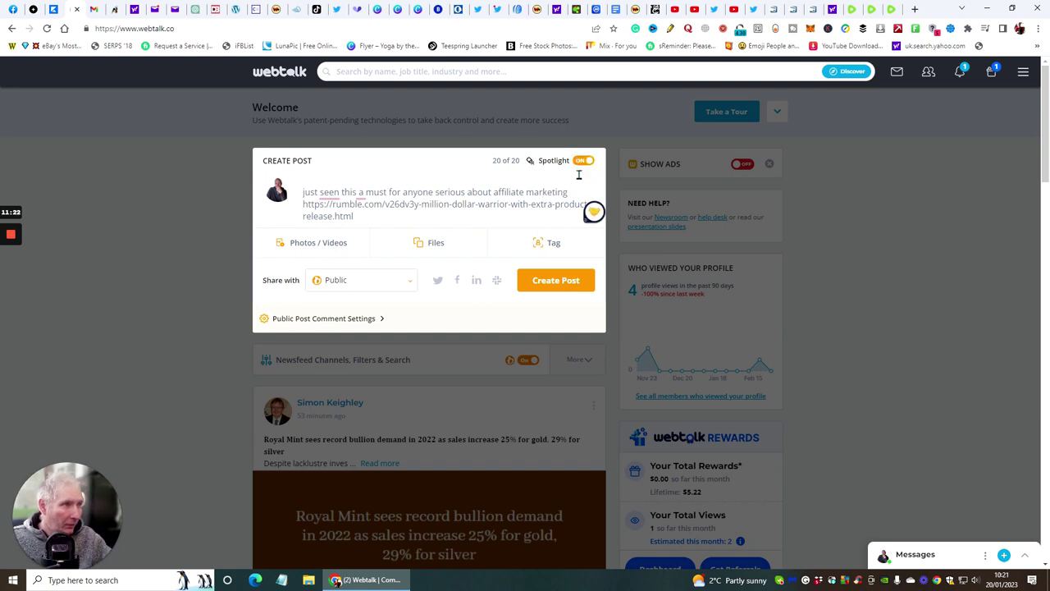
{"action": "left_click", "coordinate": [546, 282]}
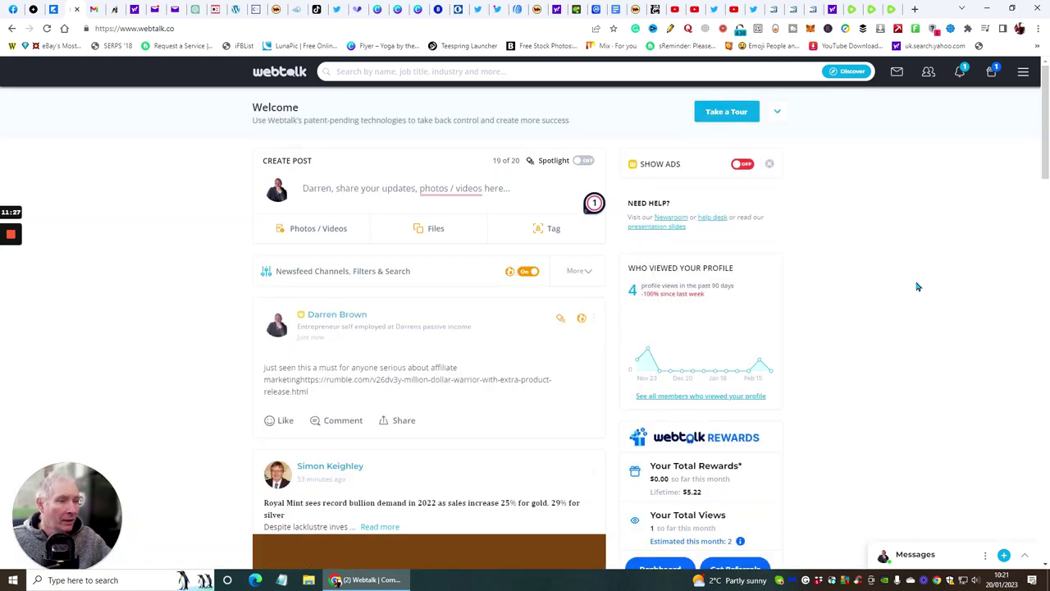
Step: Return to the Rumble upload confirmation page and review the video's embed code and monetized embed code
{"action": "scroll", "coordinate": [431, 321], "scroll_direction": "down", "scroll_amount": 2}
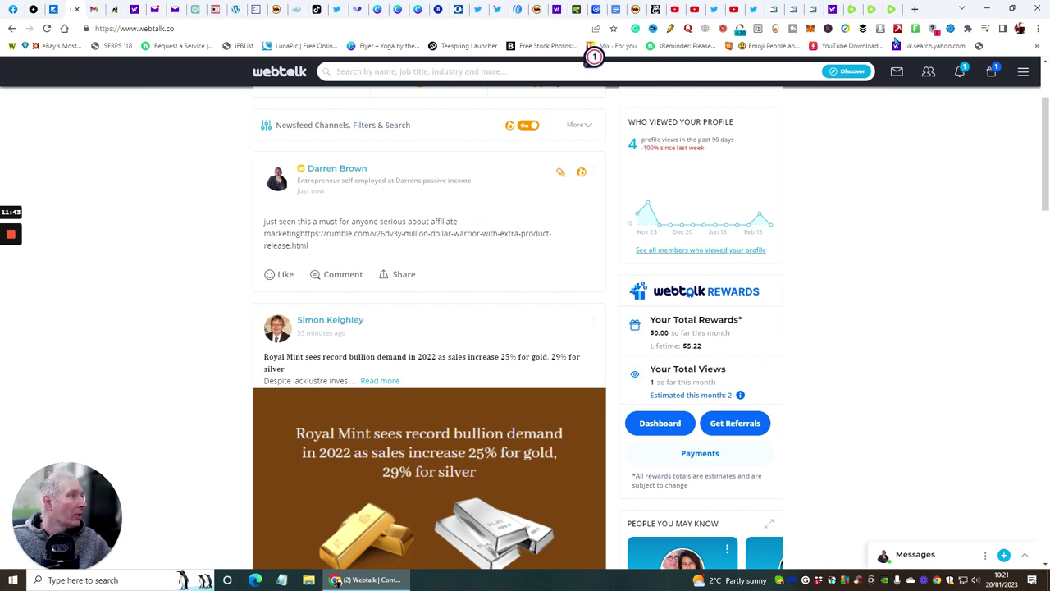
{"action": "left_click", "coordinate": [883, 9]}
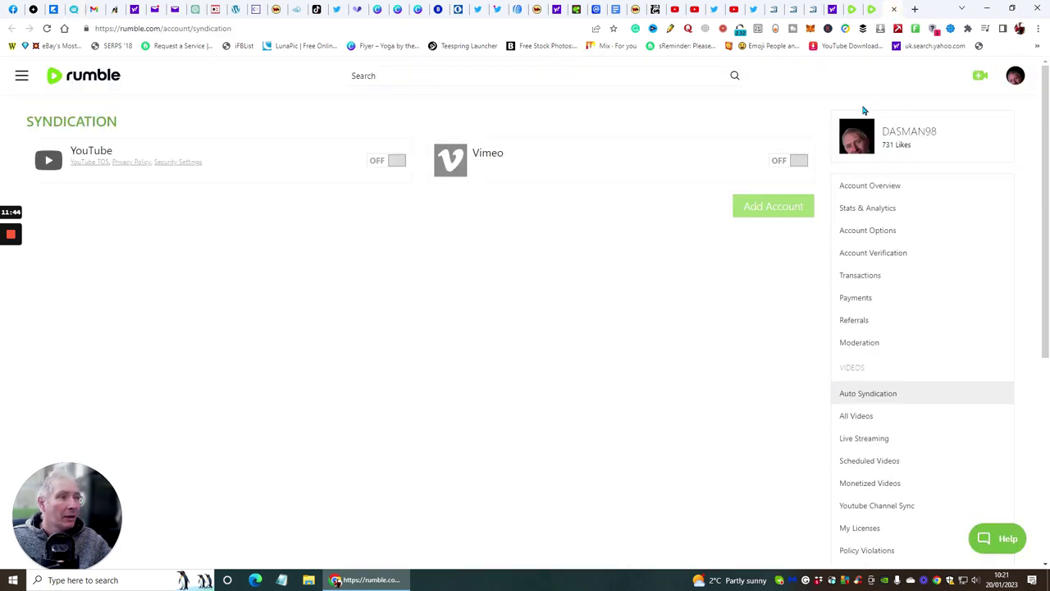
{"action": "left_click", "coordinate": [854, 9]}
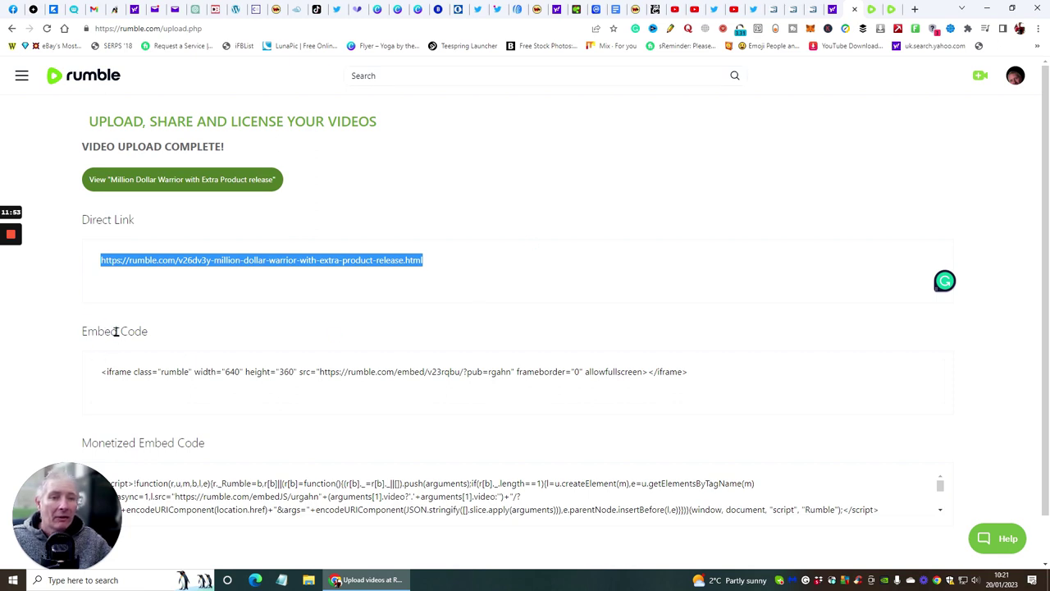
{"action": "left_click_drag", "start_coordinate": [102, 375], "coordinate": [714, 367]}
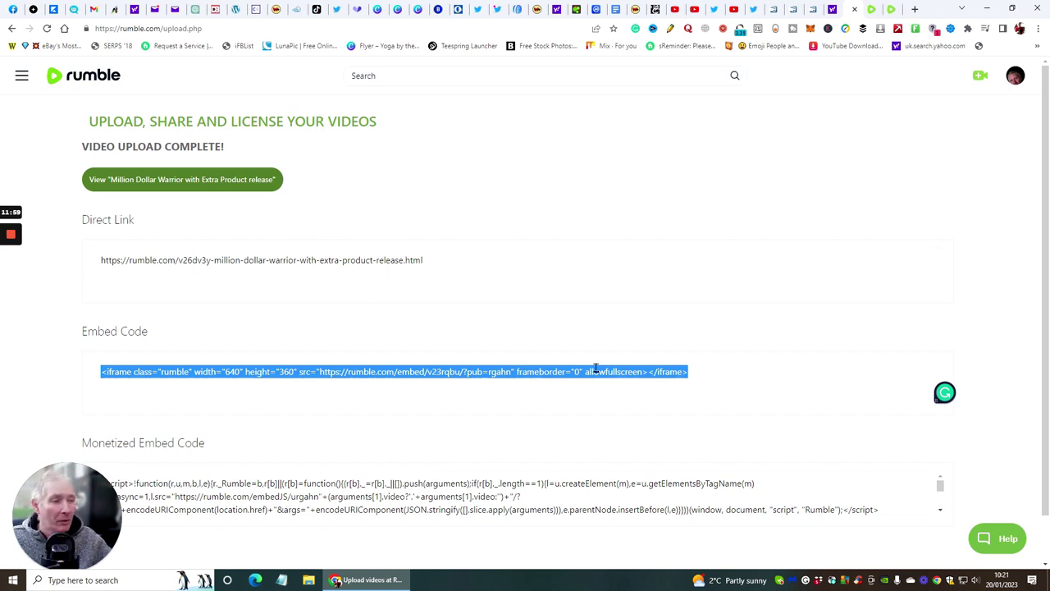
{"action": "left_click", "coordinate": [726, 376]}
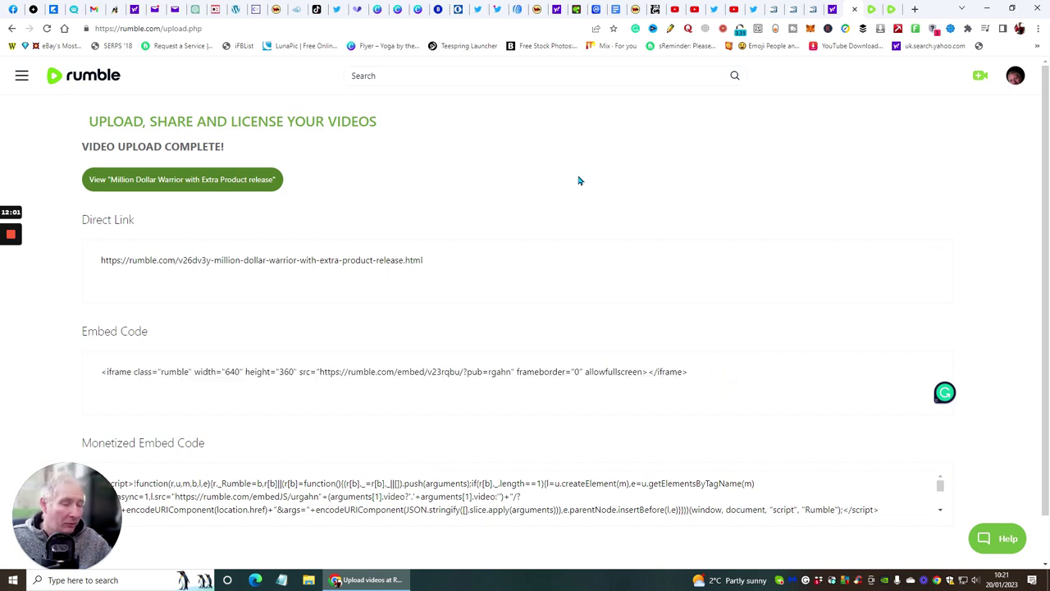
{"action": "scroll", "coordinate": [558, 153], "scroll_direction": "down", "scroll_amount": 1}
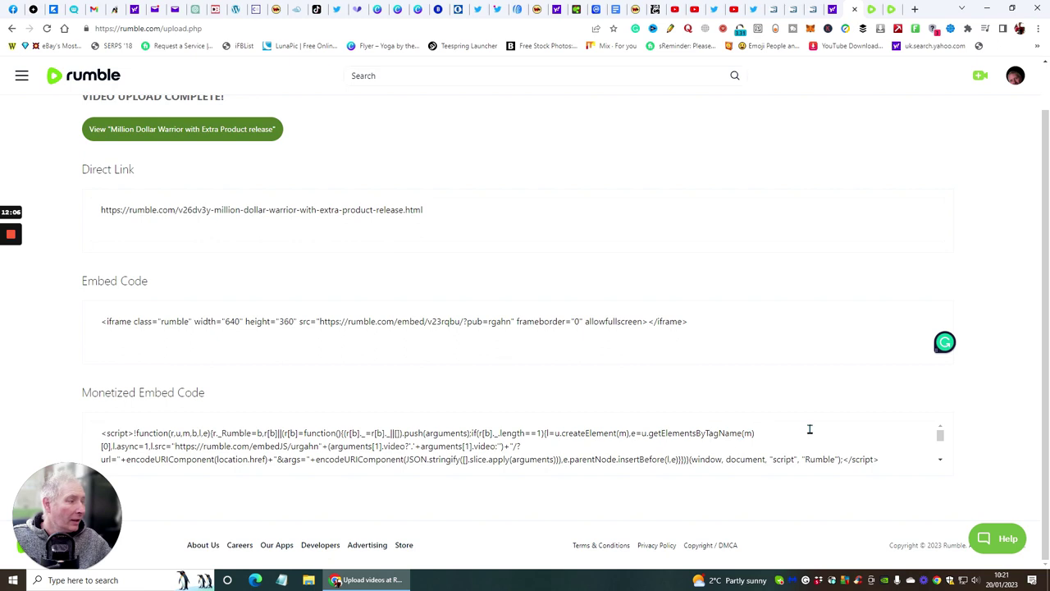
{"action": "mouse_move", "coordinate": [940, 436]}
{"action": "left_mouse_down"}
{"action": "mouse_move", "coordinate": [944, 454]}
{"action": "mouse_move", "coordinate": [935, 435]}
{"action": "left_mouse_up"}
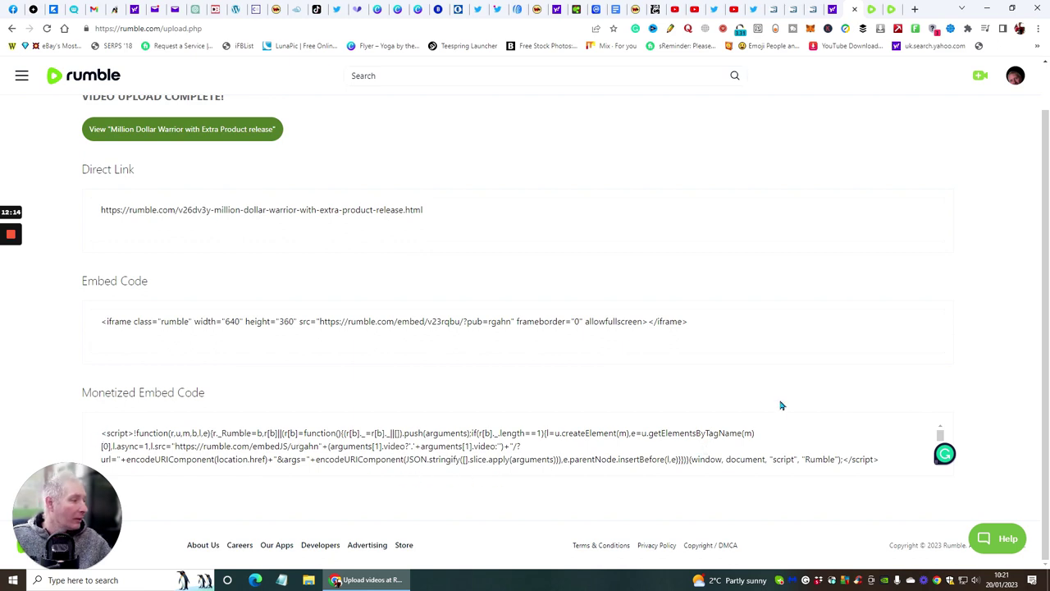
{"action": "scroll", "coordinate": [786, 315], "scroll_direction": "up", "scroll_amount": 1}
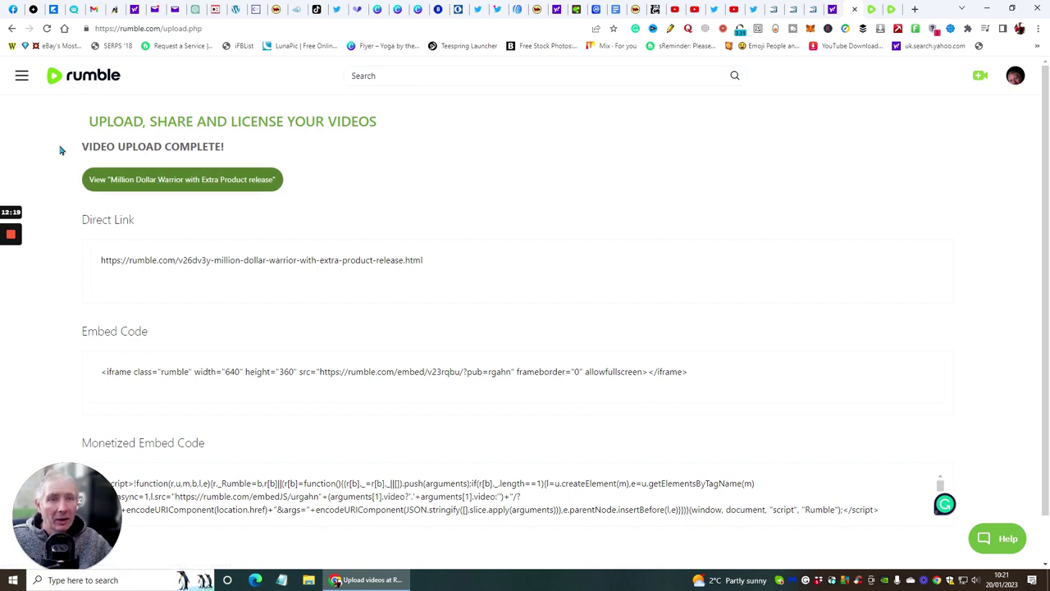
Step: View the uploaded Million Dollar Warrior video's page and expand its full description to check the text and links
{"action": "left_click", "coordinate": [169, 179]}
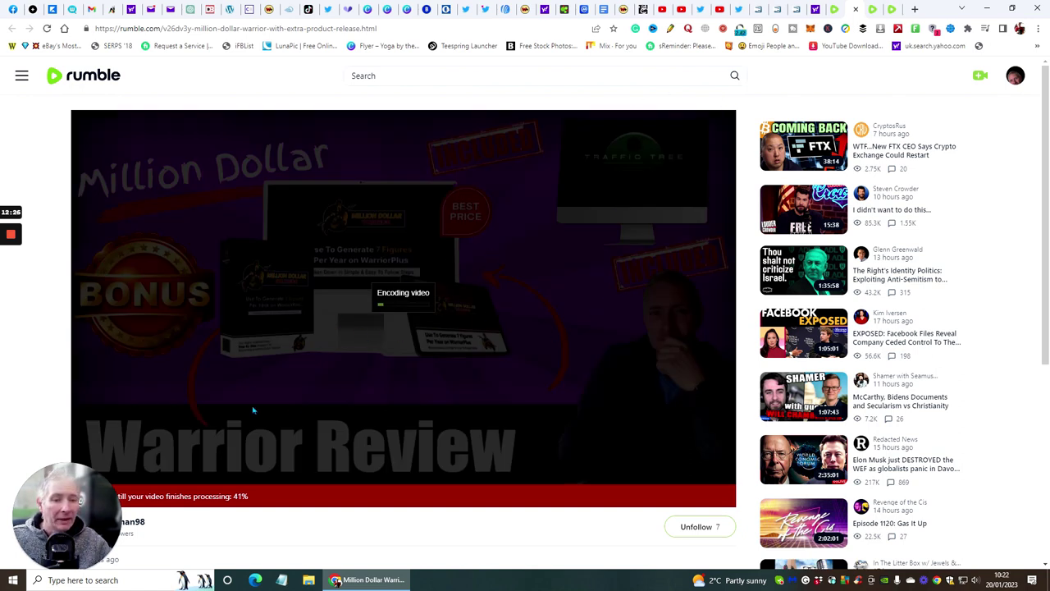
{"action": "scroll", "coordinate": [177, 497], "scroll_direction": "down", "scroll_amount": 3}
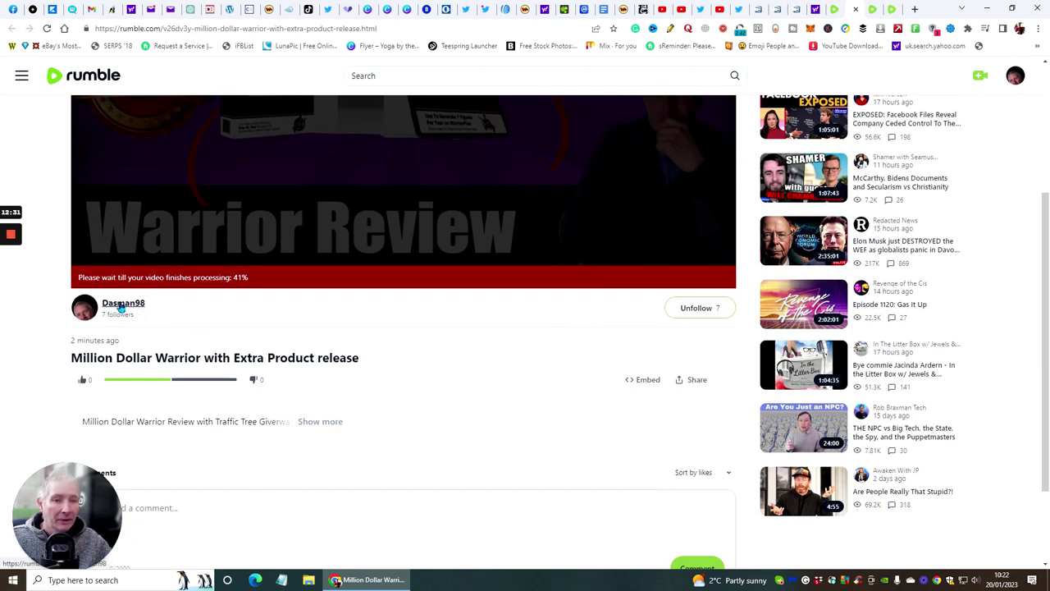
{"action": "scroll", "coordinate": [534, 320], "scroll_direction": "down", "scroll_amount": 2}
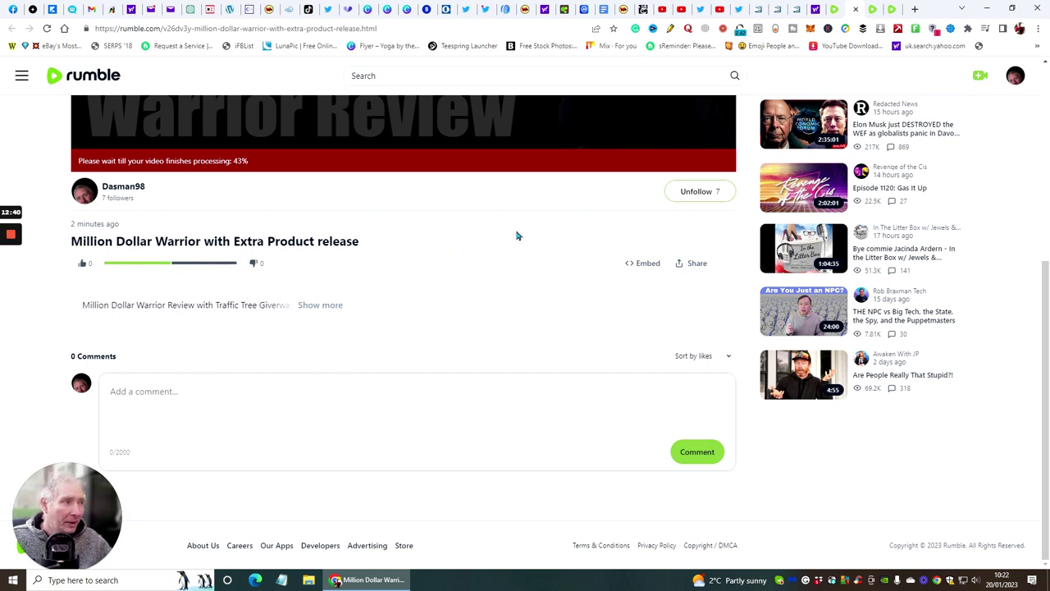
{"action": "scroll", "coordinate": [517, 236], "scroll_direction": "up", "scroll_amount": 3}
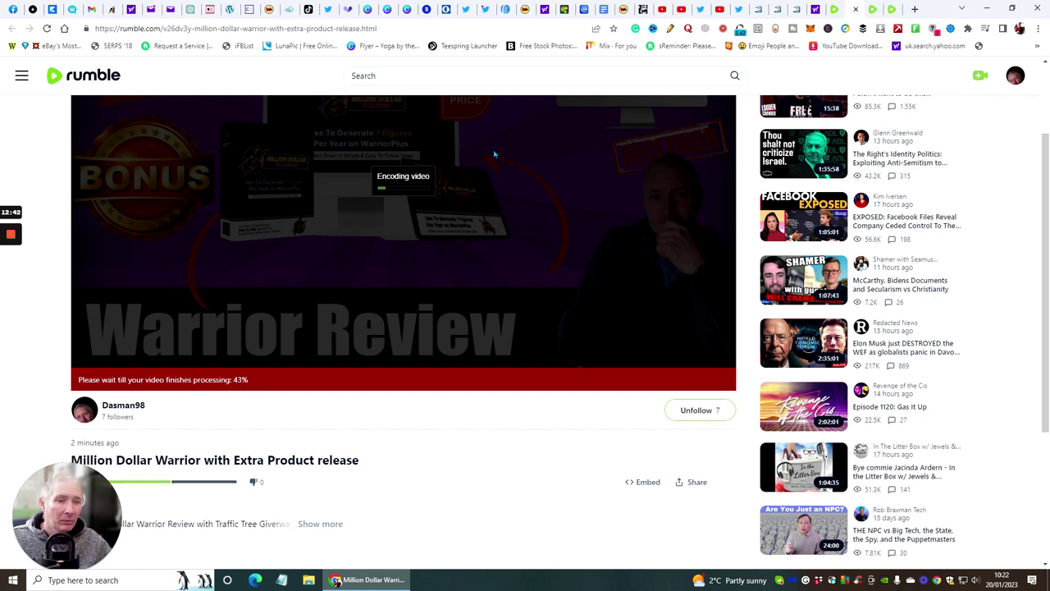
{"action": "scroll", "coordinate": [492, 217], "scroll_direction": "down", "scroll_amount": 3}
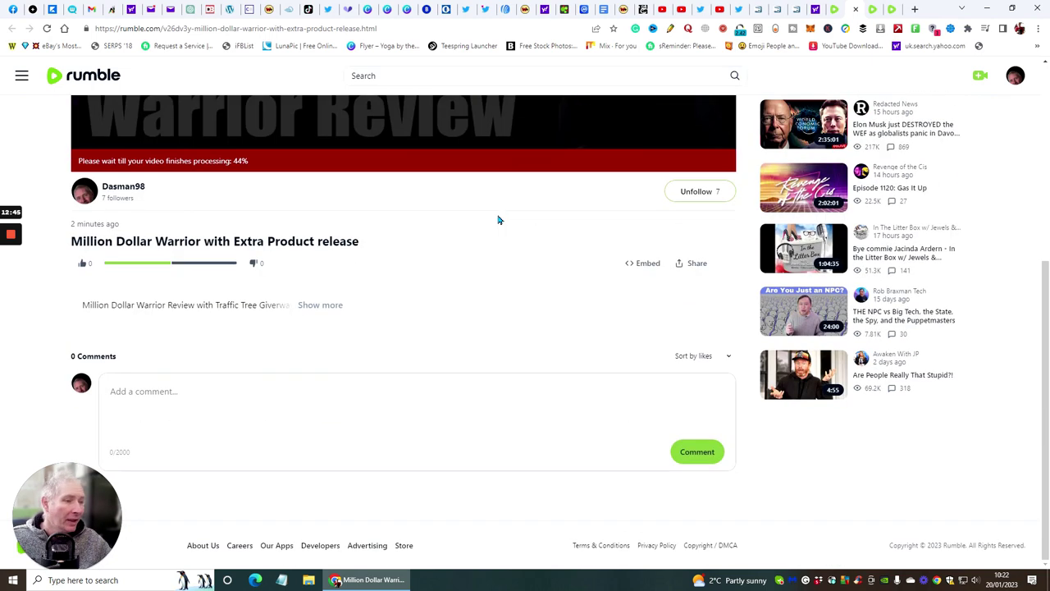
{"action": "left_click", "coordinate": [320, 306]}
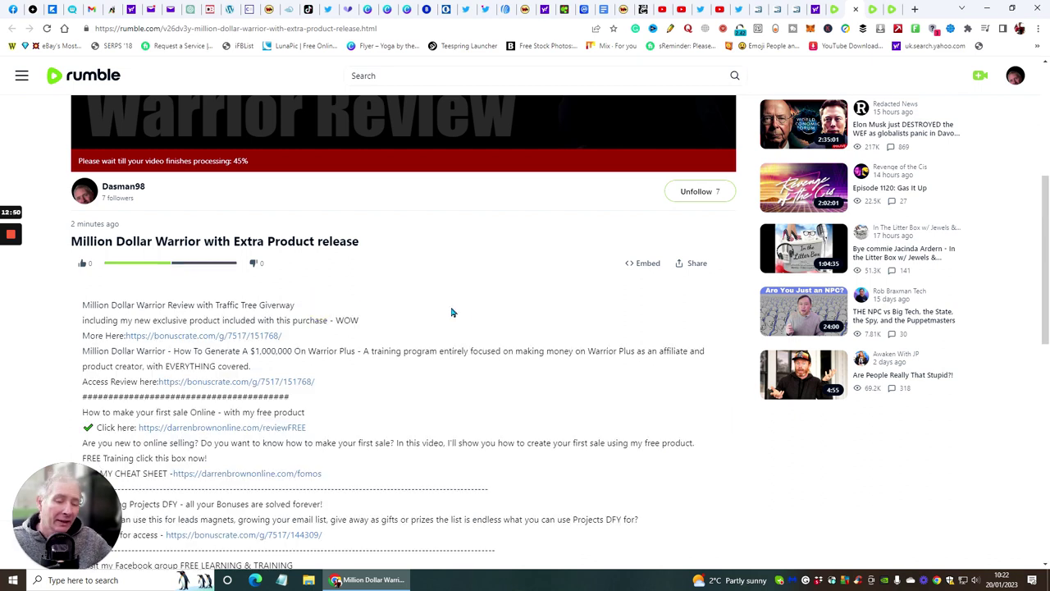
{"action": "scroll", "coordinate": [429, 284], "scroll_direction": "down", "scroll_amount": 2}
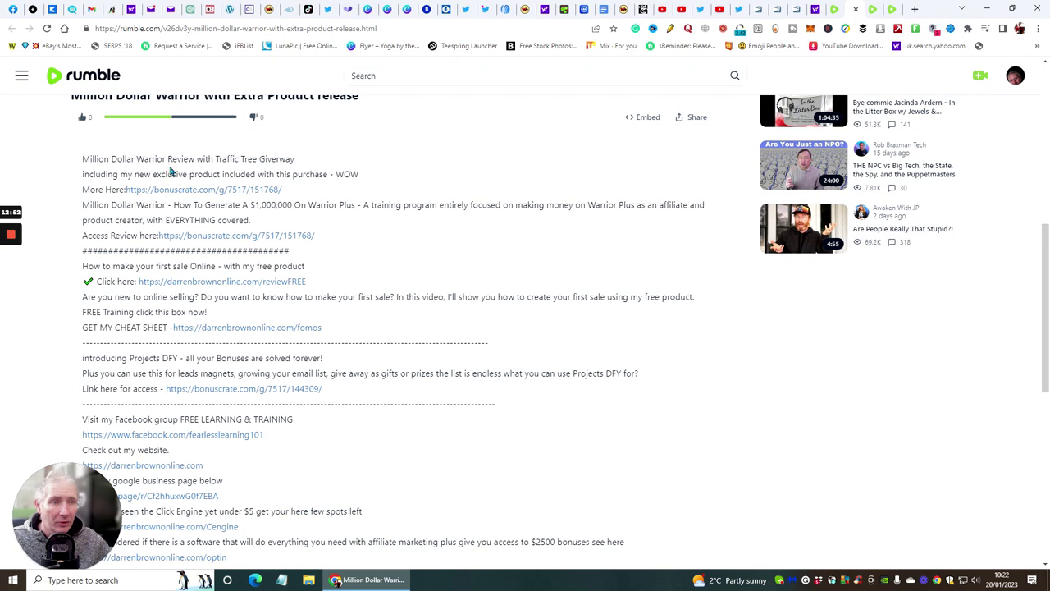
Step: Follow the "More Here" link in the description and examine the bonus page from its header down to the countdown timer
{"action": "left_click", "coordinate": [200, 194]}
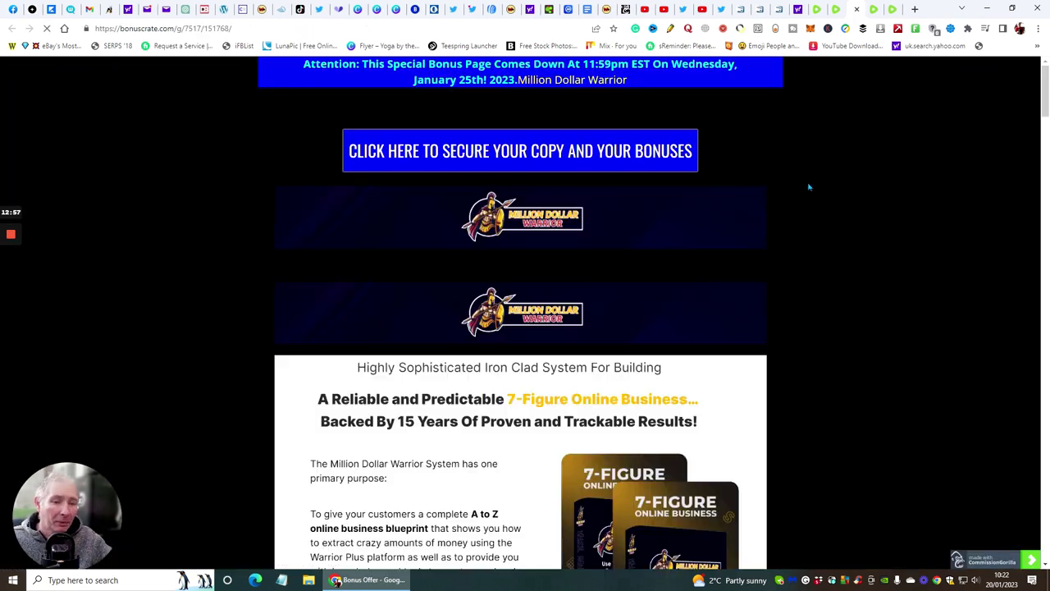
{"action": "scroll", "coordinate": [738, 107], "scroll_direction": "down", "scroll_amount": 10}
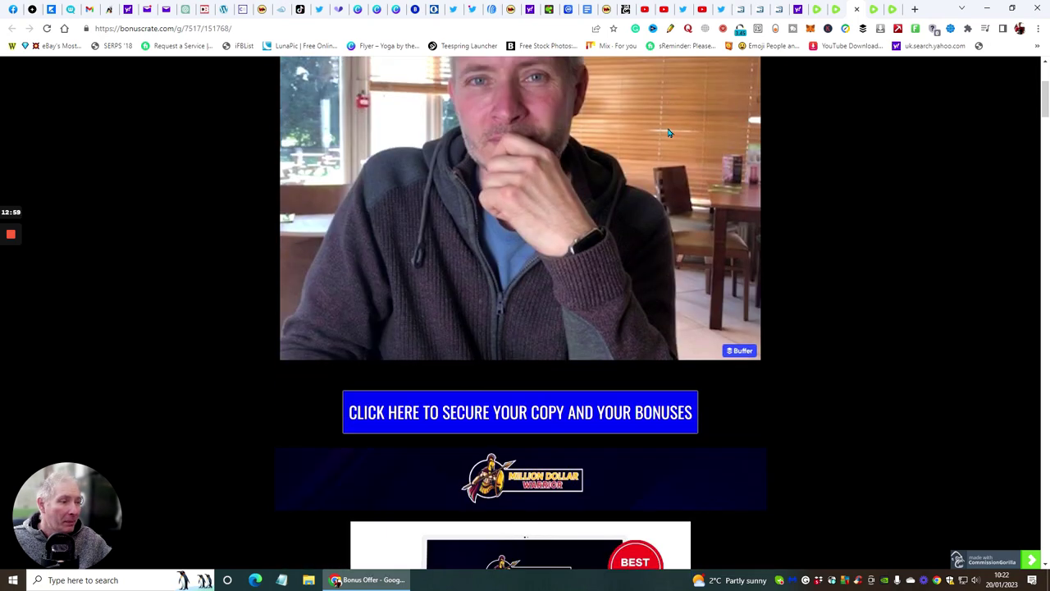
{"action": "scroll", "coordinate": [630, 129], "scroll_direction": "down", "scroll_amount": 15}
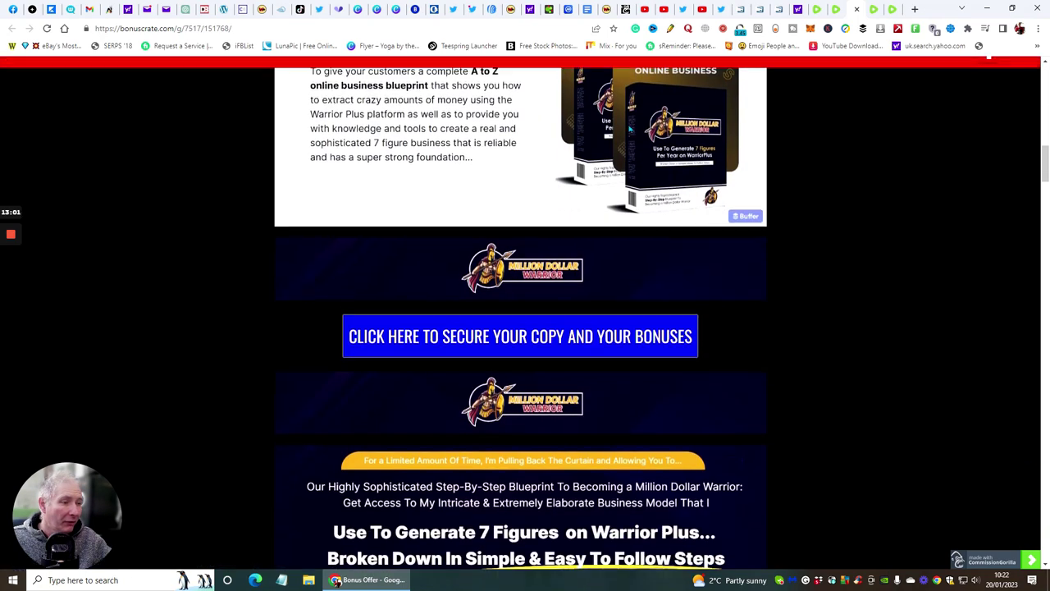
{"action": "scroll", "coordinate": [630, 129], "scroll_direction": "down", "scroll_amount": 15}
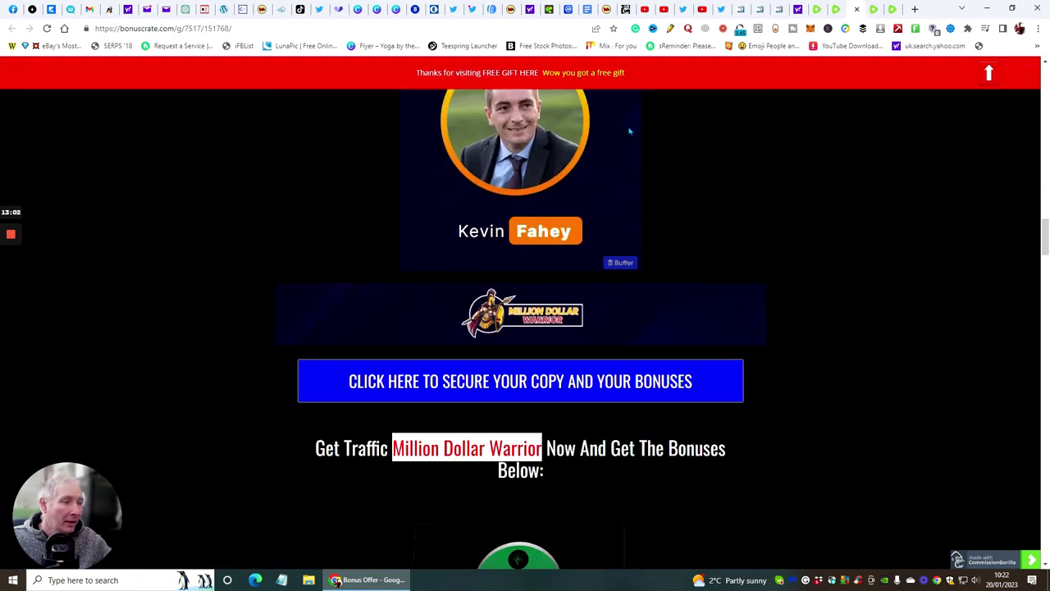
{"action": "scroll", "coordinate": [630, 131], "scroll_direction": "up", "scroll_amount": 4}
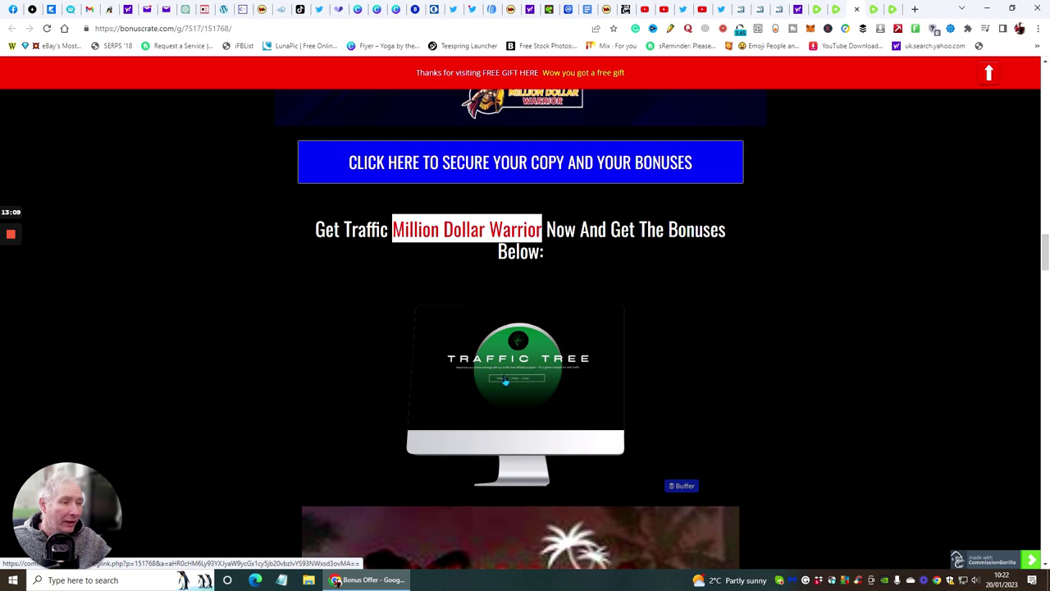
{"action": "scroll", "coordinate": [659, 229], "scroll_direction": "down", "scroll_amount": 3}
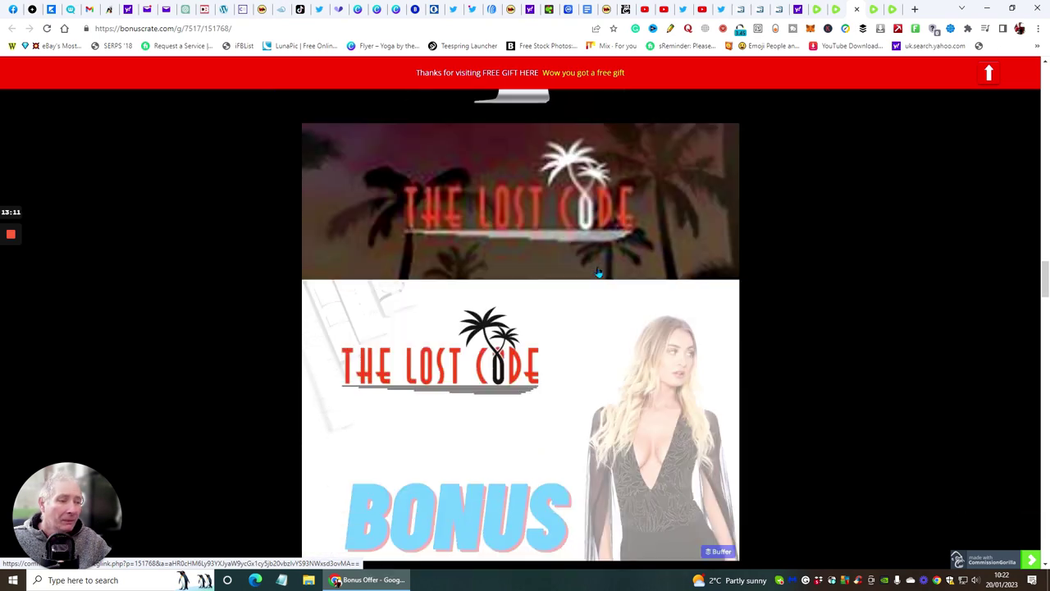
{"action": "scroll", "coordinate": [599, 273], "scroll_direction": "down", "scroll_amount": 15}
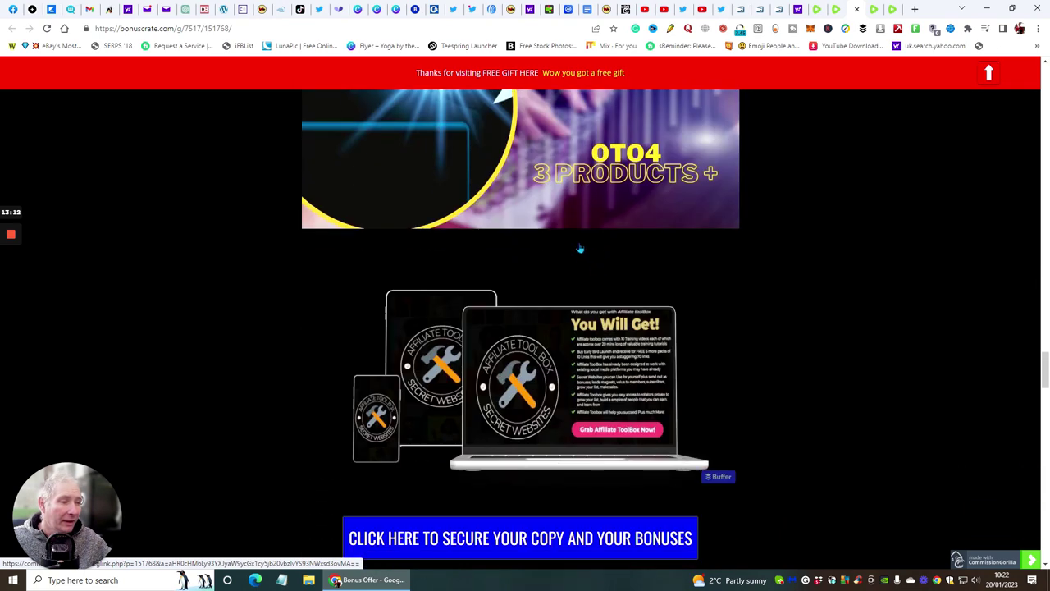
{"action": "scroll", "coordinate": [580, 247], "scroll_direction": "down", "scroll_amount": 15}
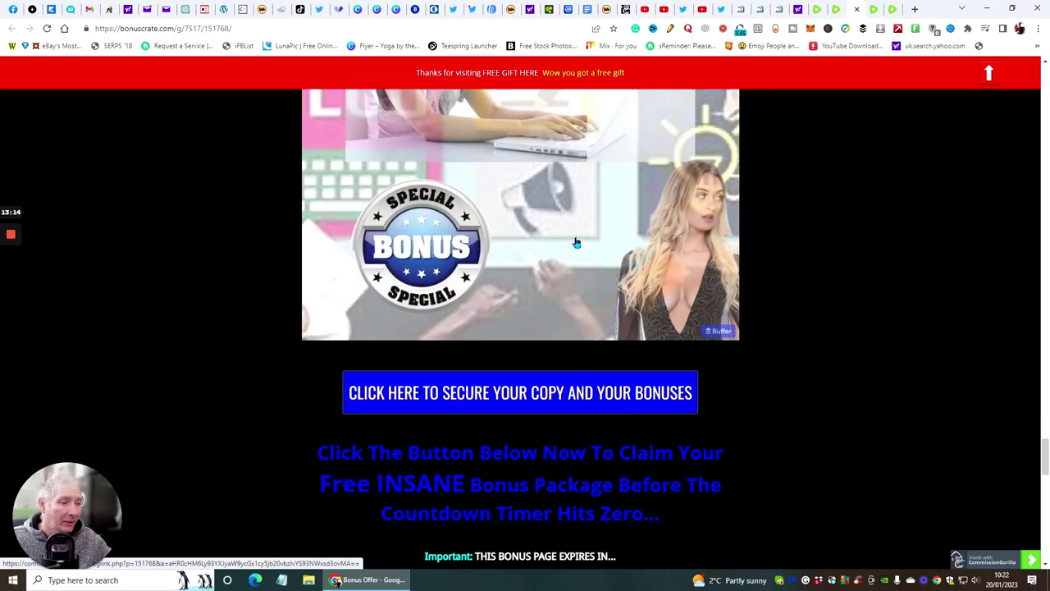
{"action": "scroll", "coordinate": [577, 243], "scroll_direction": "down", "scroll_amount": 3}
{"action": "scroll", "coordinate": [577, 242], "scroll_direction": "down", "scroll_amount": 3}
{"action": "scroll", "coordinate": [576, 239], "scroll_direction": "up", "scroll_amount": 3}
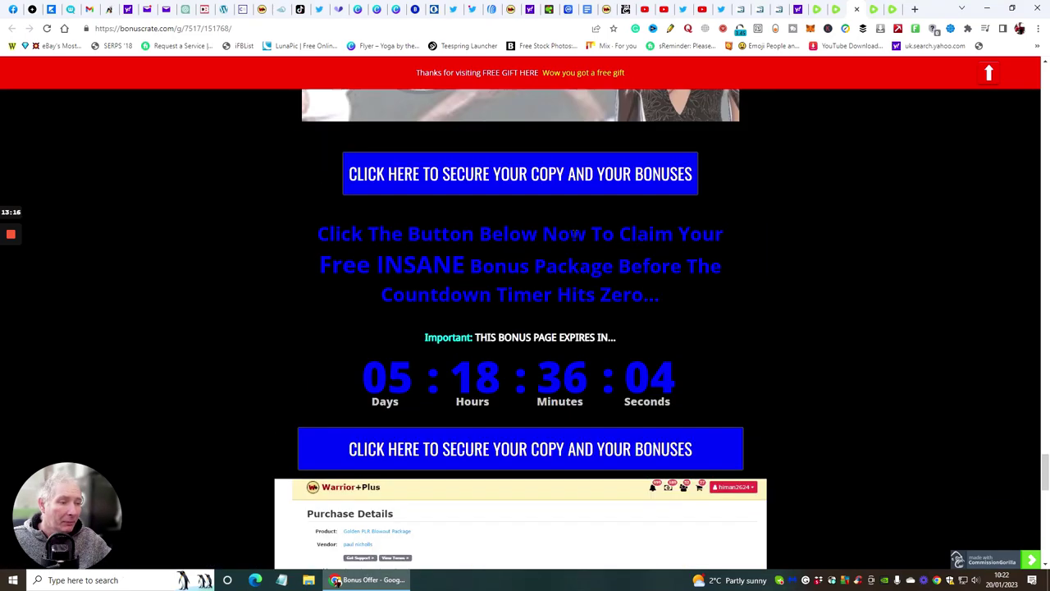
Step: Look back over the bonus page's Traffic Tree bonus and its front-end and OTO price list
{"action": "scroll", "coordinate": [574, 230], "scroll_direction": "up", "scroll_amount": 15}
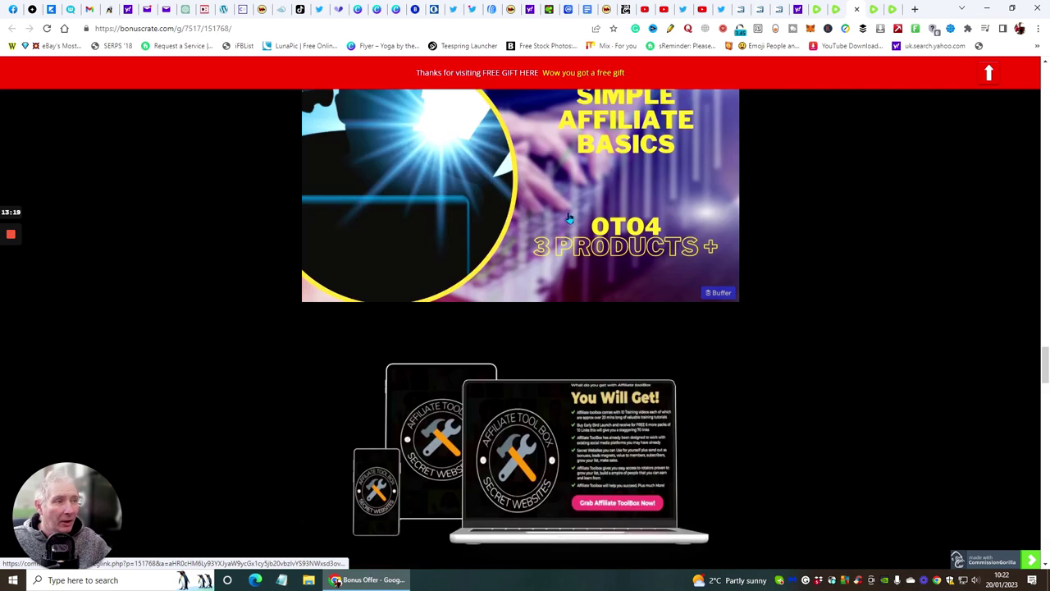
{"action": "scroll", "coordinate": [569, 218], "scroll_direction": "up", "scroll_amount": 15}
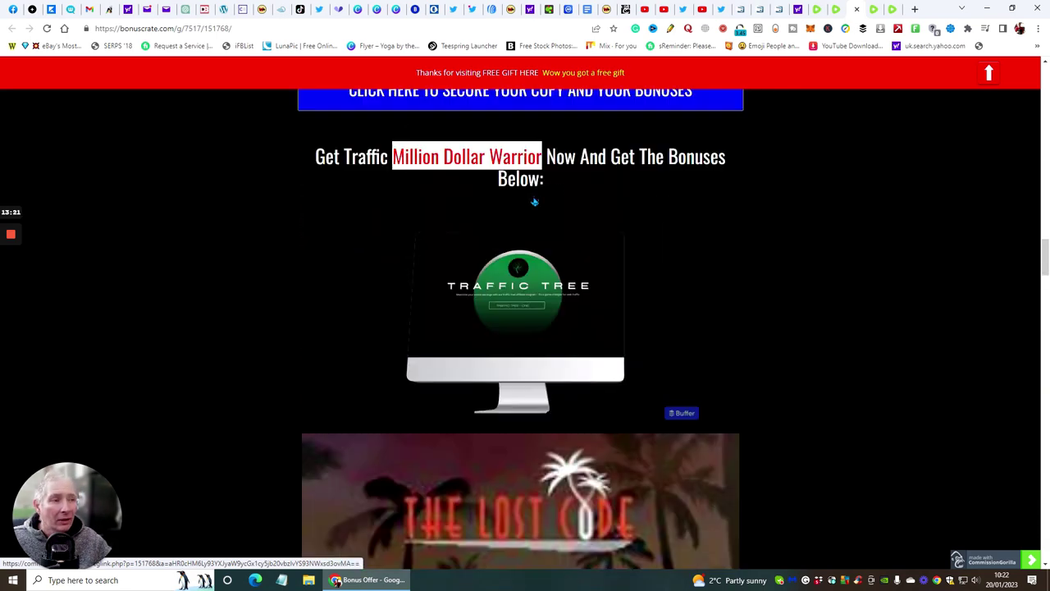
{"action": "scroll", "coordinate": [534, 202], "scroll_direction": "up", "scroll_amount": 12}
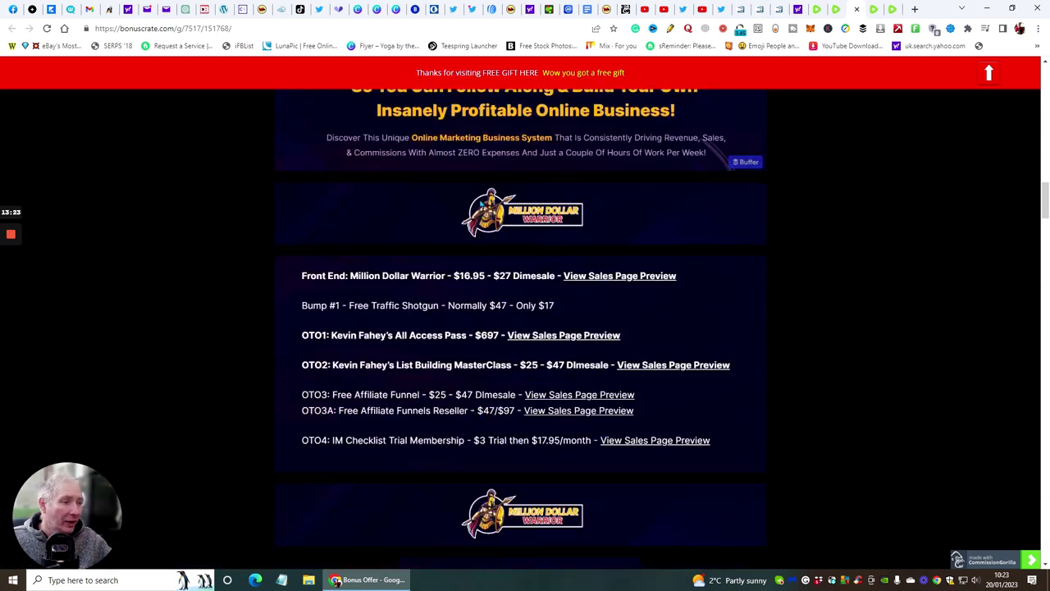
{"action": "scroll", "coordinate": [533, 197], "scroll_direction": "down", "scroll_amount": 1}
{"action": "scroll", "coordinate": [674, 251], "scroll_direction": "up", "scroll_amount": 12}
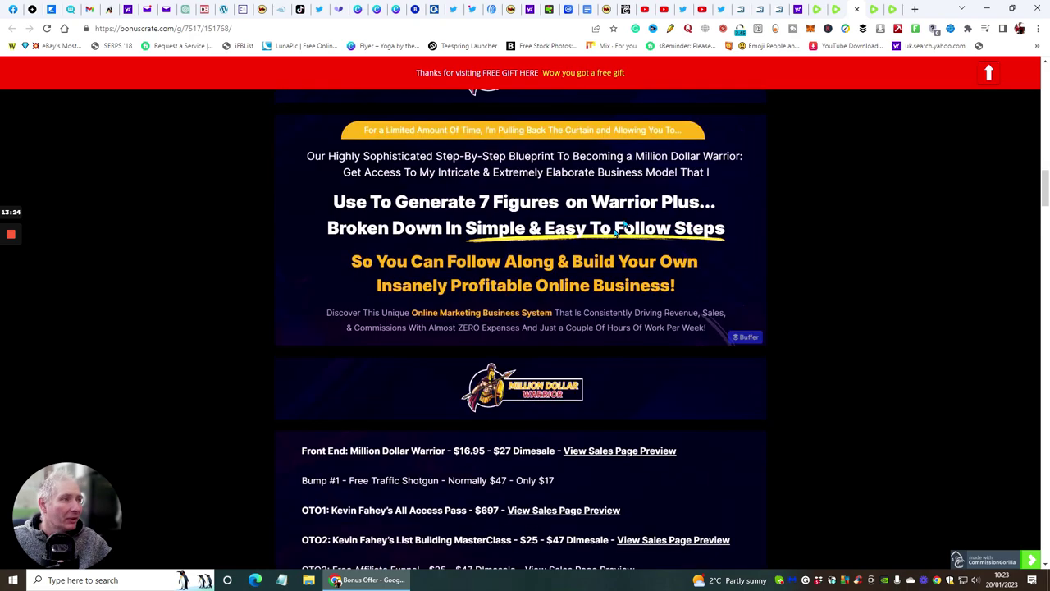
{"action": "scroll", "coordinate": [571, 197], "scroll_direction": "up", "scroll_amount": 7}
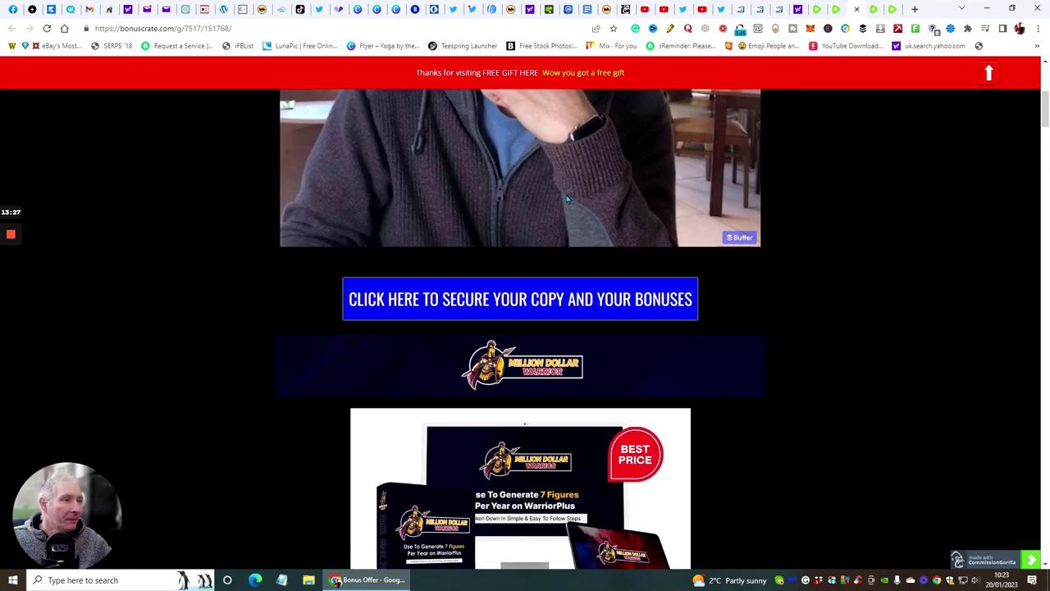
Step: Open the Million Dollar Warrior sales page from the bonus page and examine its headline, video and dimesale offer
{"action": "scroll", "coordinate": [525, 372], "scroll_direction": "down", "scroll_amount": 3}
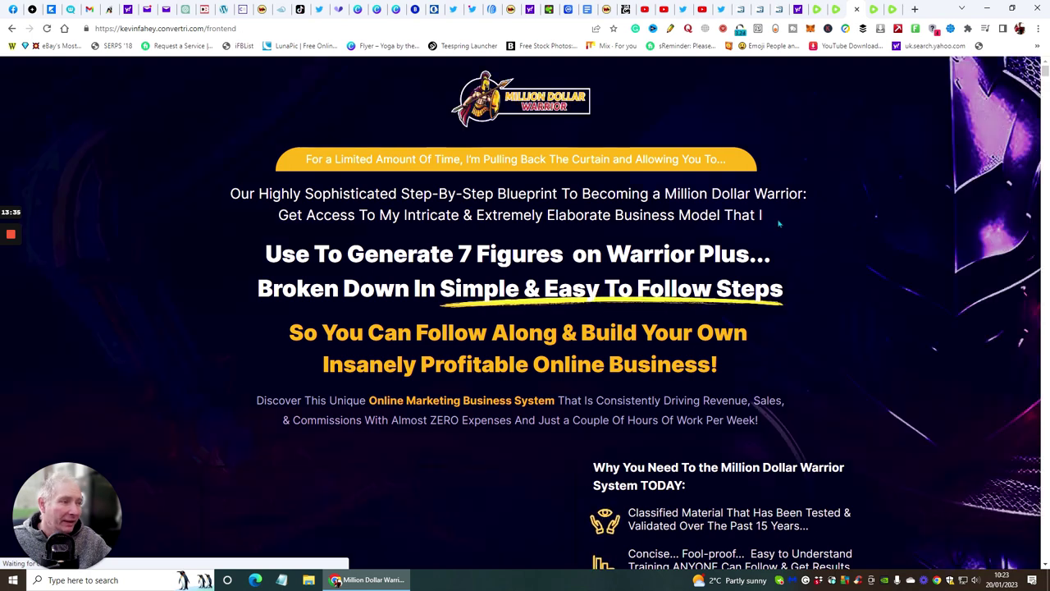
{"action": "scroll", "coordinate": [678, 200], "scroll_direction": "down", "scroll_amount": 3}
{"action": "scroll", "coordinate": [678, 200], "scroll_direction": "down", "scroll_amount": 4}
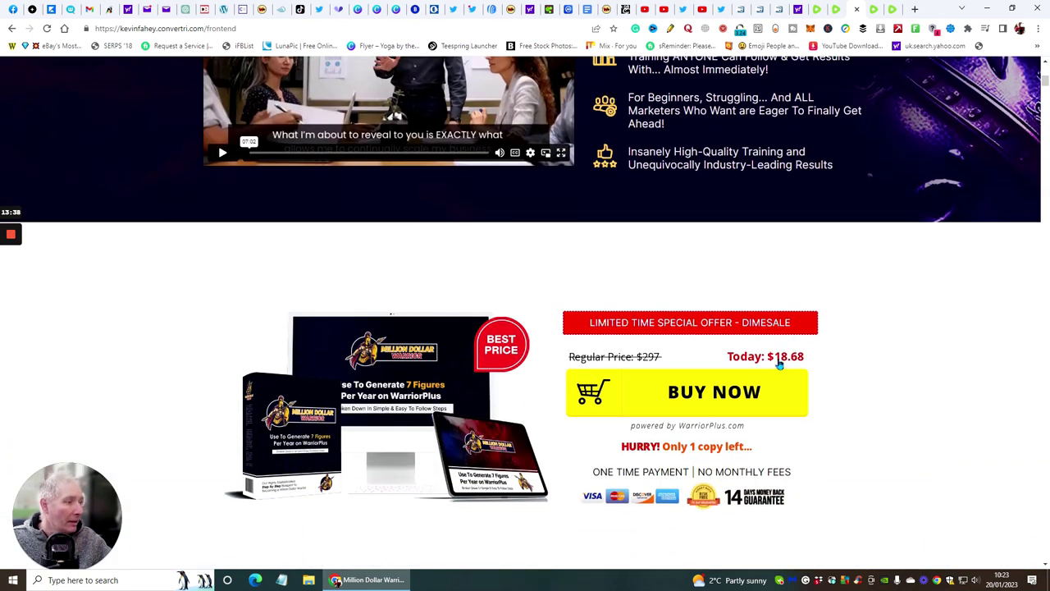
{"action": "scroll", "coordinate": [859, 191], "scroll_direction": "up", "scroll_amount": 3}
{"action": "scroll", "coordinate": [790, 430], "scroll_direction": "down", "scroll_amount": 2}
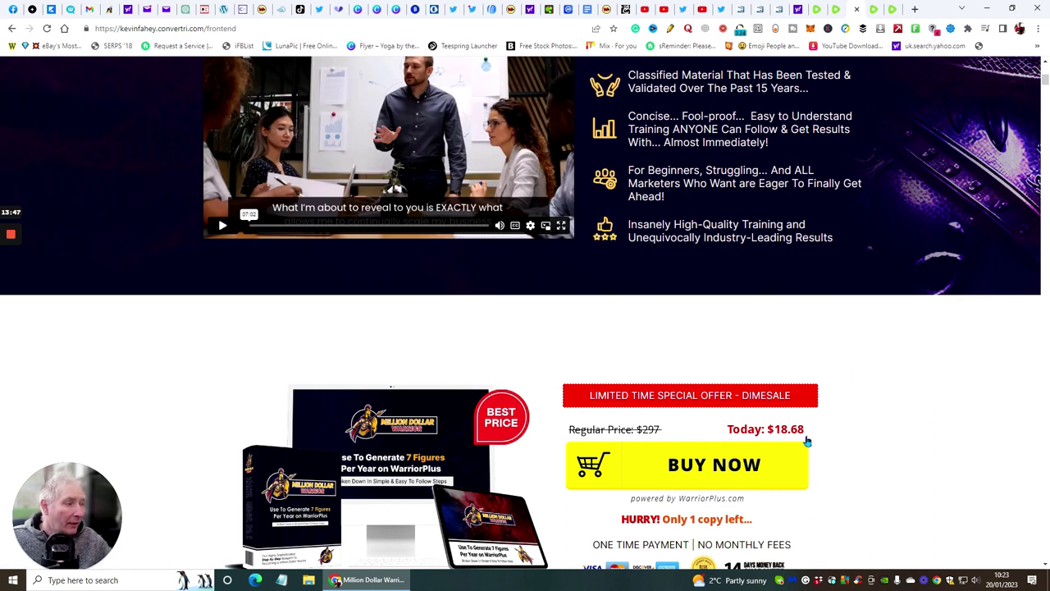
{"action": "scroll", "coordinate": [467, 293], "scroll_direction": "up", "scroll_amount": 5}
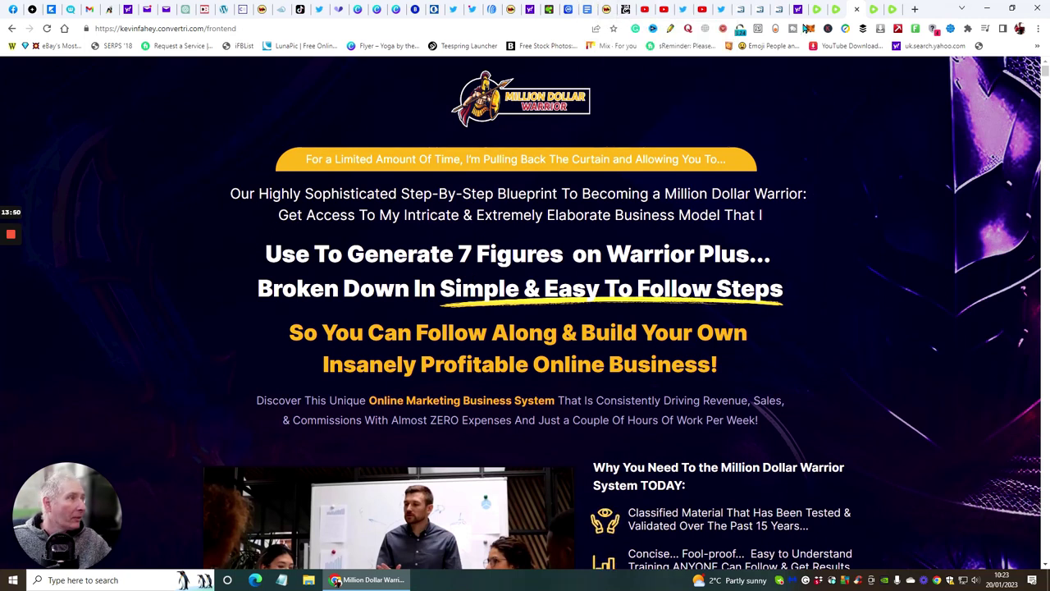
Step: Return to Rumble's upload page and start a new video upload
{"action": "left_click", "coordinate": [818, 8]}
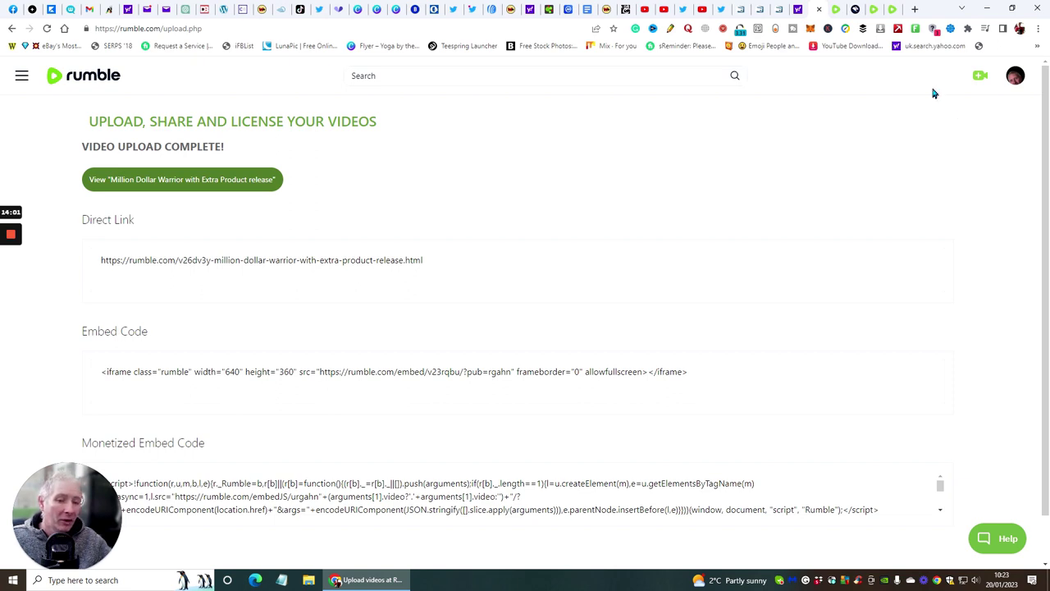
{"action": "left_click", "coordinate": [982, 80]}
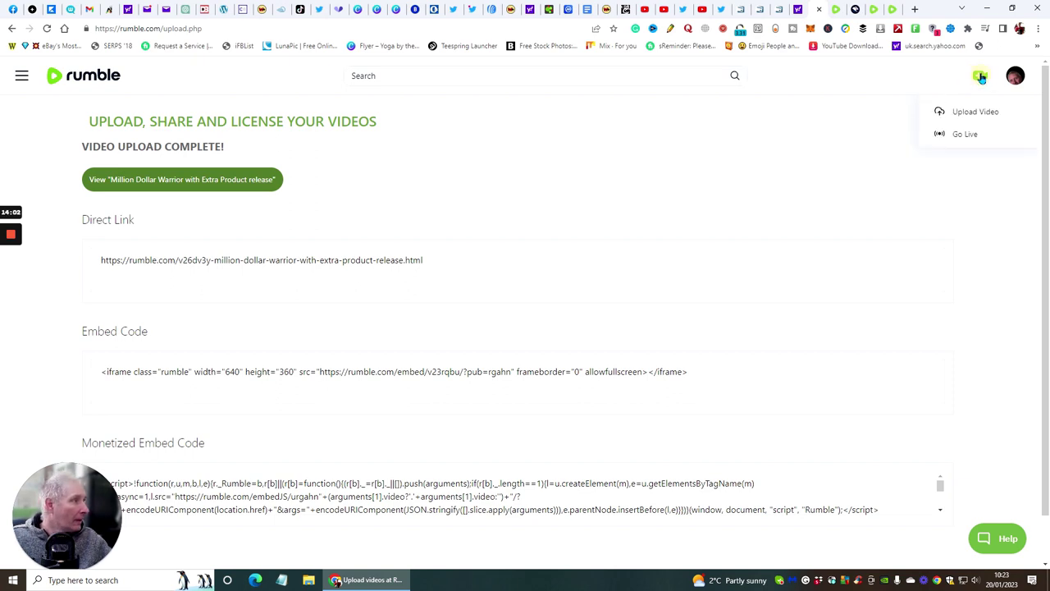
{"action": "left_click", "coordinate": [968, 113]}
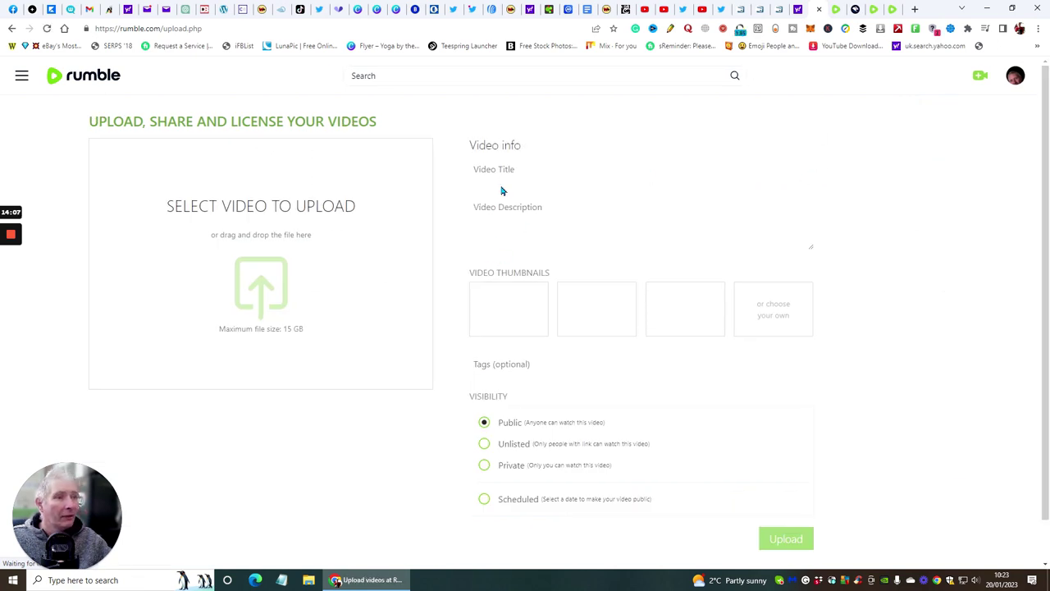
Step: Browse the local files for the upload and select the recent video "master copy untapped traffic review"
{"action": "left_click", "coordinate": [258, 283]}
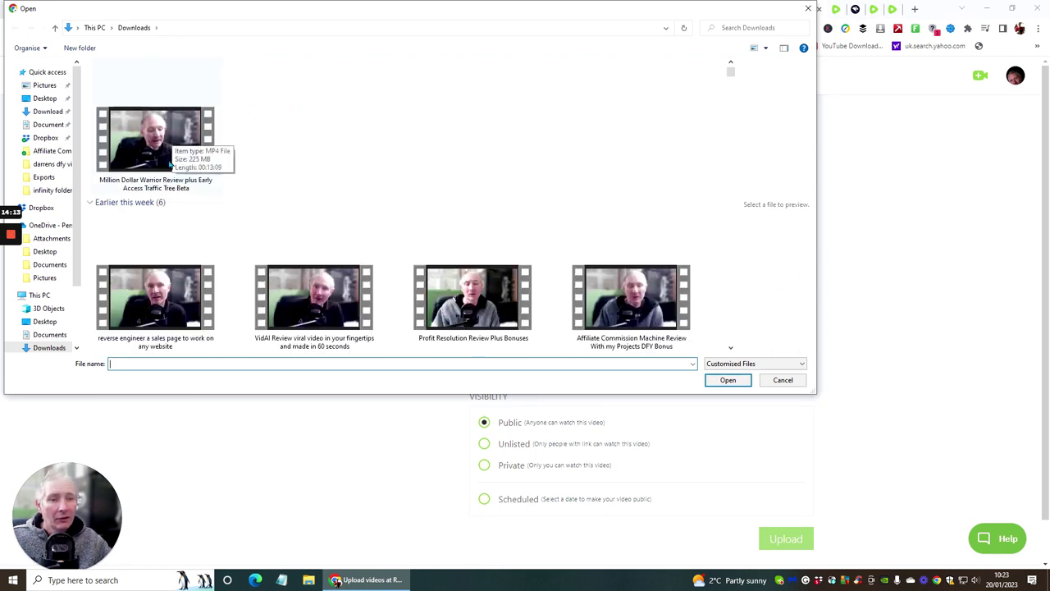
{"action": "scroll", "coordinate": [189, 205], "scroll_direction": "down", "scroll_amount": 2}
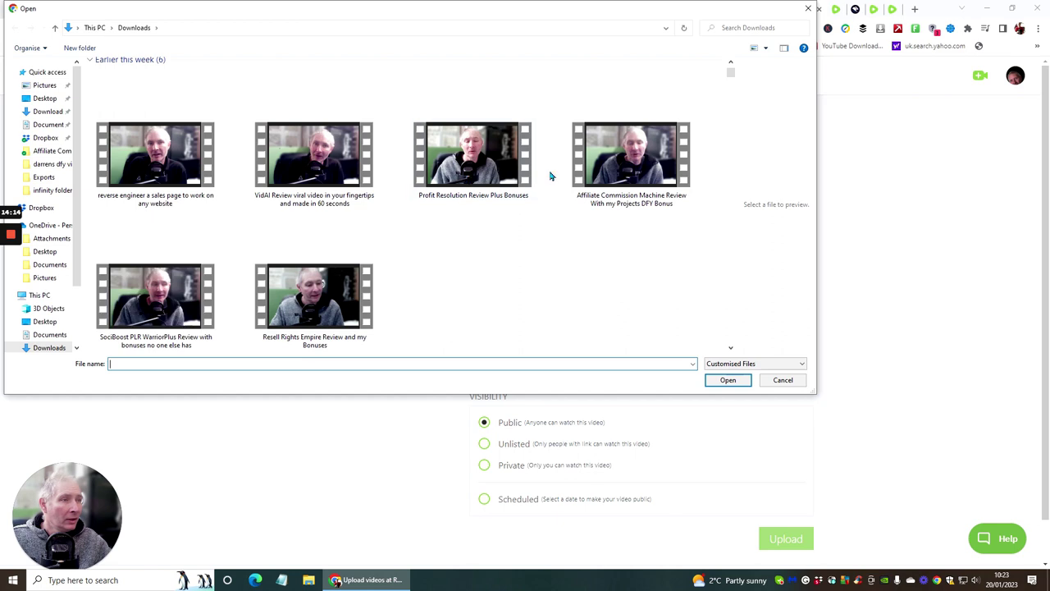
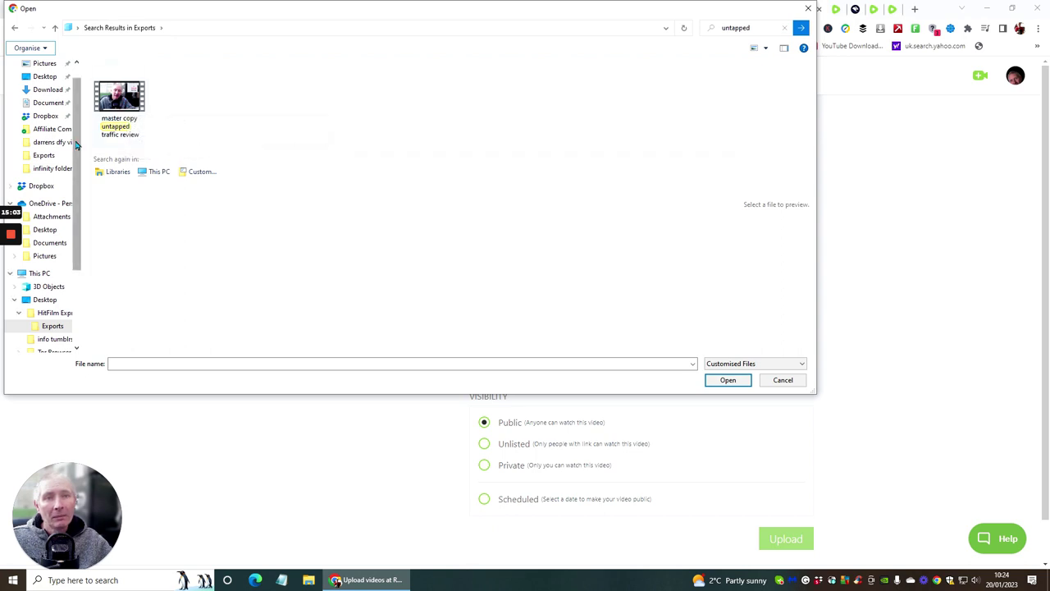
{"action": "scroll", "coordinate": [70, 90], "scroll_direction": "up", "scroll_amount": 1}
{"action": "left_click", "coordinate": [41, 73]}
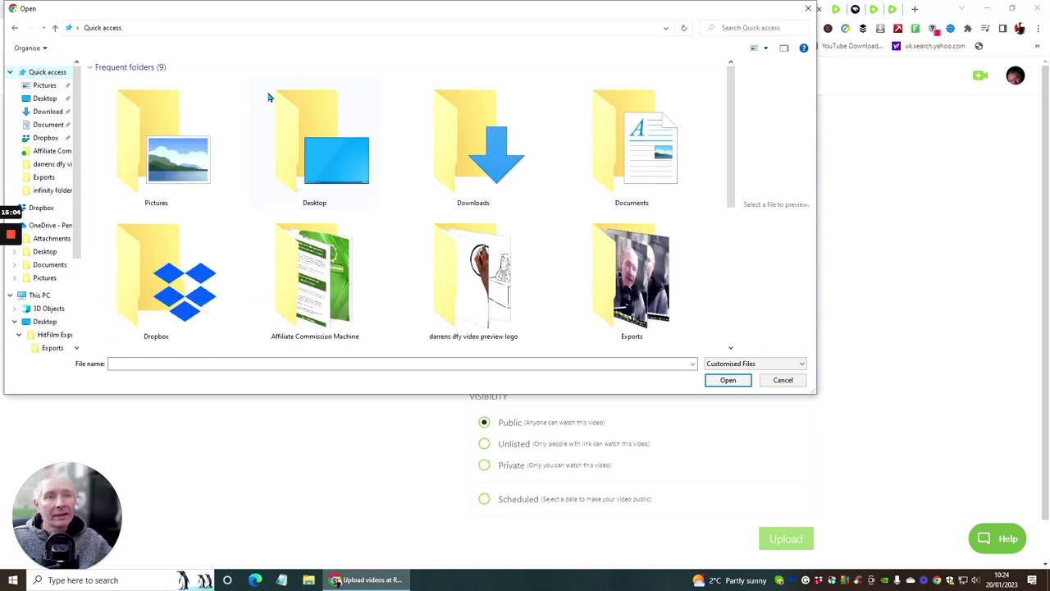
{"action": "scroll", "coordinate": [254, 124], "scroll_direction": "down", "scroll_amount": 4}
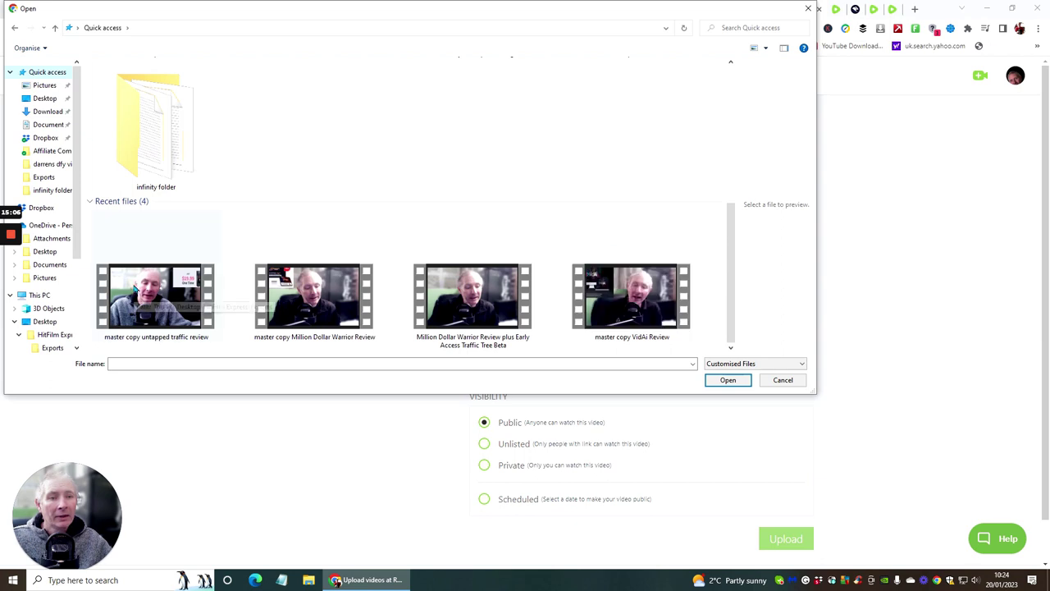
{"action": "left_click", "coordinate": [136, 284]}
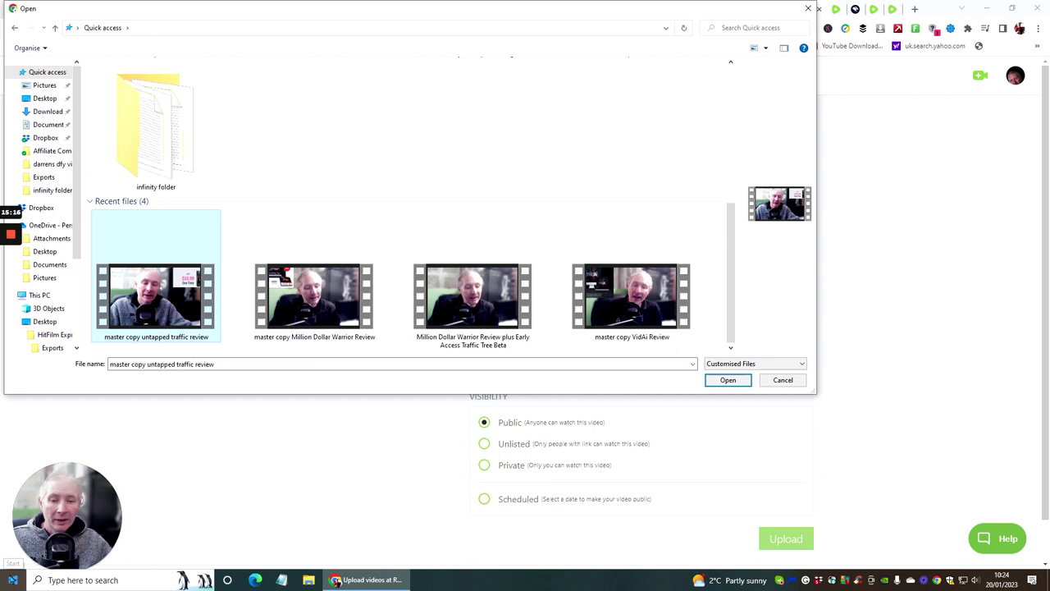
{"action": "left_click", "coordinate": [13, 579]}
{"action": "scroll", "coordinate": [88, 326], "scroll_direction": "down", "scroll_amount": 5}
{"action": "scroll", "coordinate": [88, 326], "scroll_direction": "down", "scroll_amount": 8}
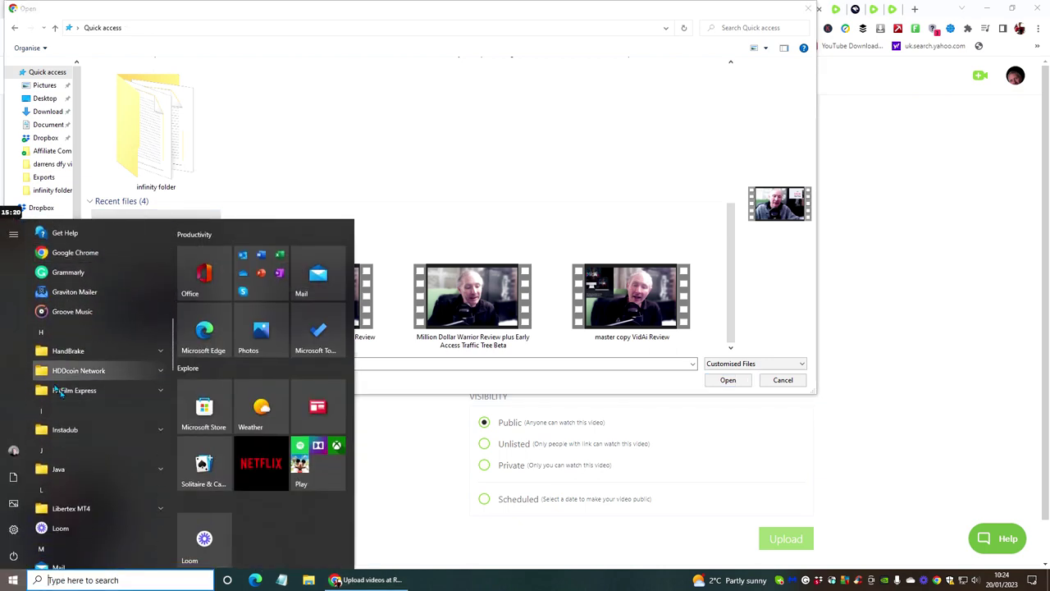
{"action": "left_click", "coordinate": [80, 391]}
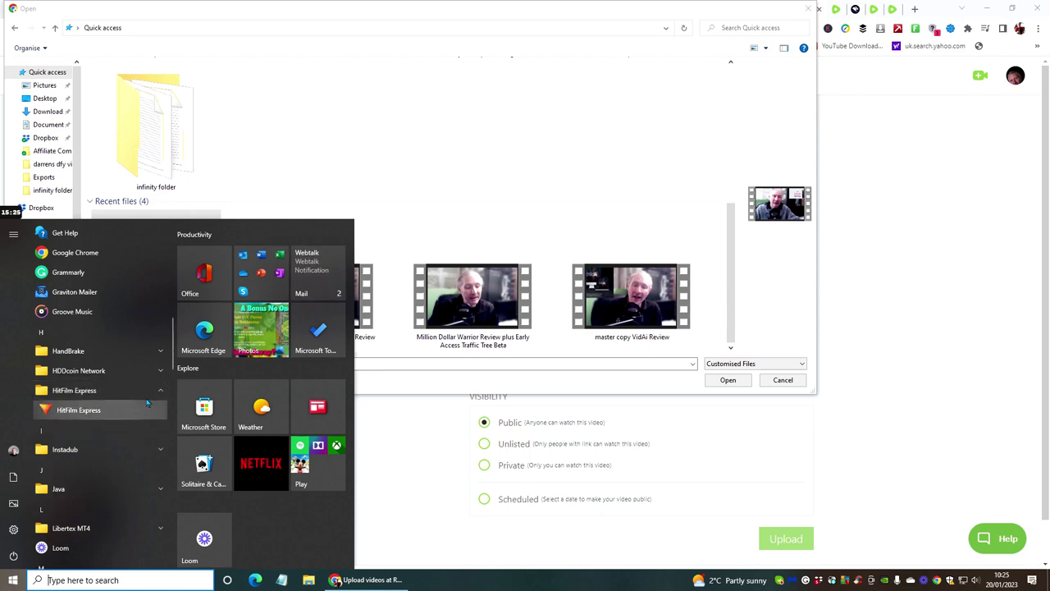
{"action": "left_click", "coordinate": [356, 175]}
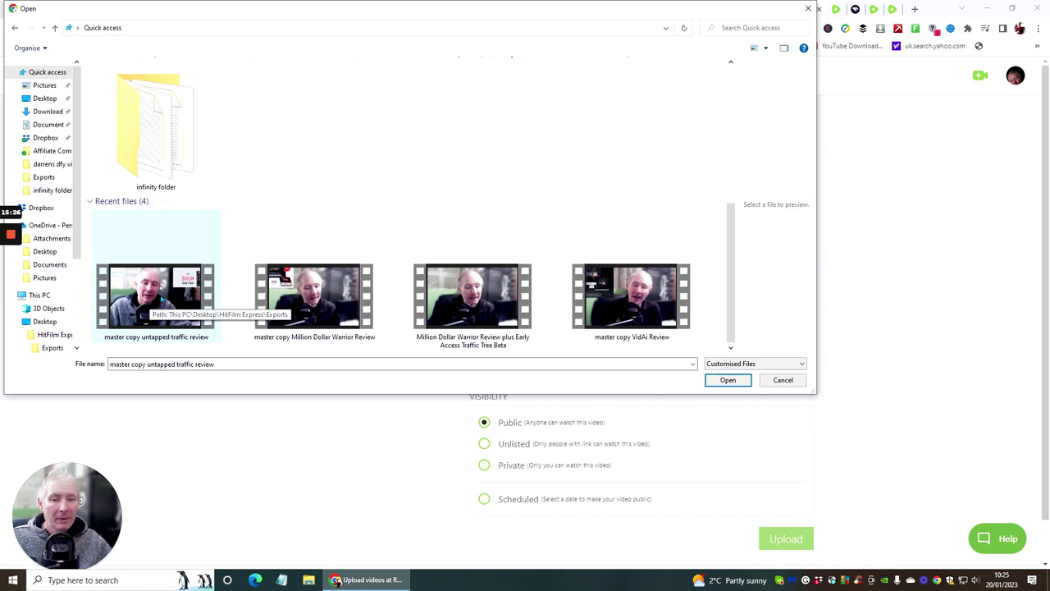
Step: Upload the video file "master copy untapped traffic review" to Rumble
{"action": "left_click", "coordinate": [183, 311]}
{"action": "left_click", "coordinate": [726, 381]}
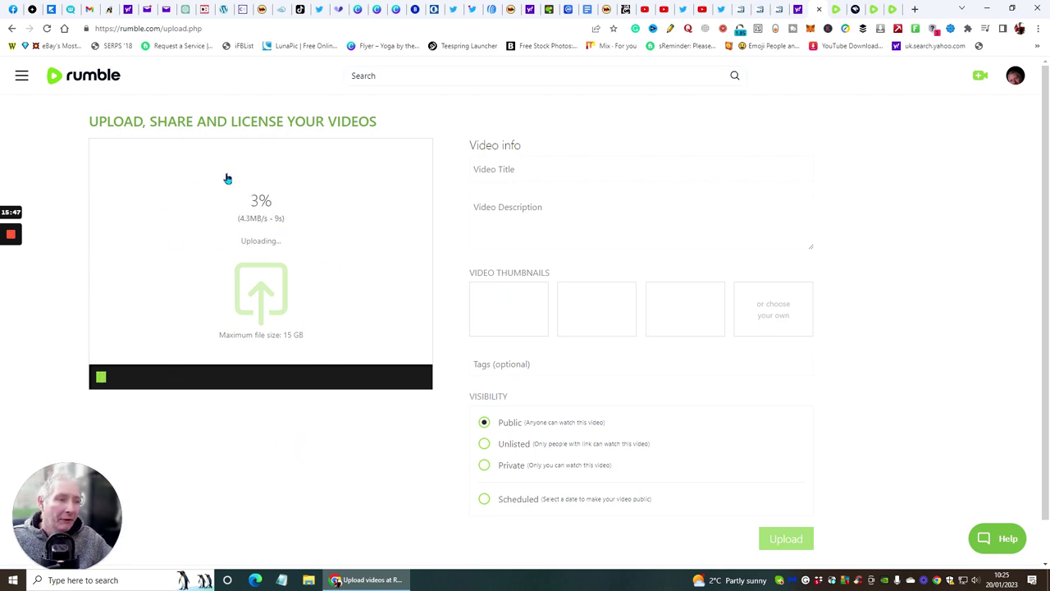
{"action": "left_click", "coordinate": [503, 168]}
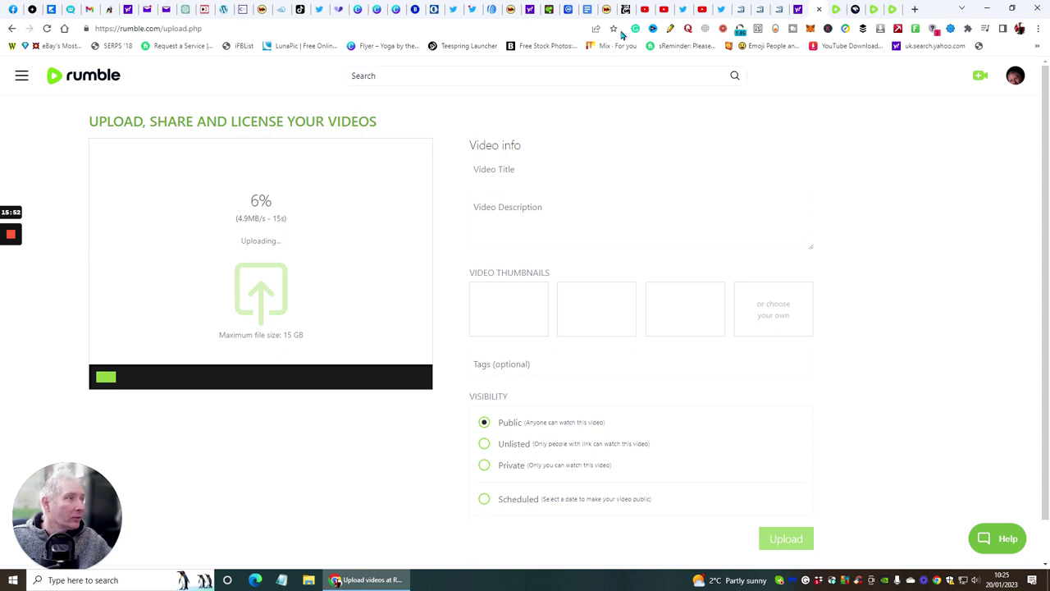
Step: Switch to YouTube and open the channel's home page to find the Untapped Traffic review among its videos
{"action": "left_click", "coordinate": [704, 10]}
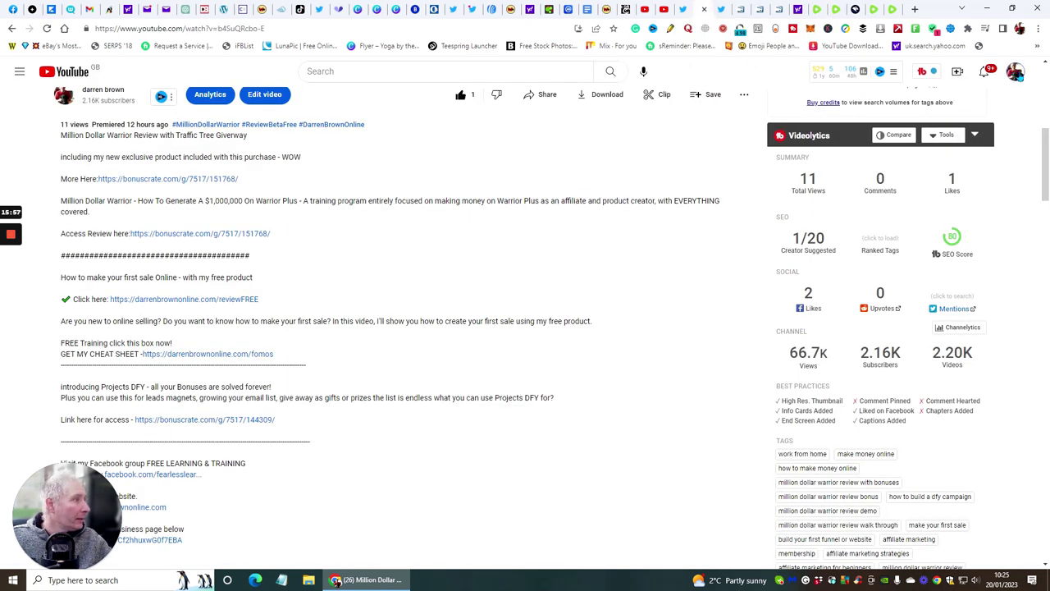
{"action": "left_click", "coordinate": [1015, 72]}
{"action": "left_click", "coordinate": [903, 152]}
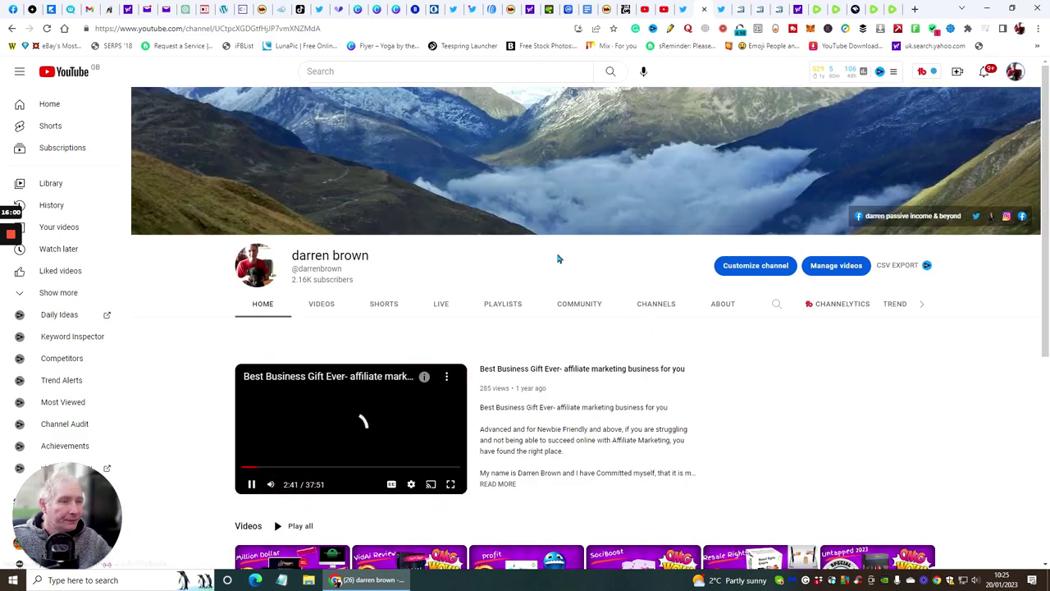
{"action": "scroll", "coordinate": [558, 258], "scroll_direction": "down", "scroll_amount": 3}
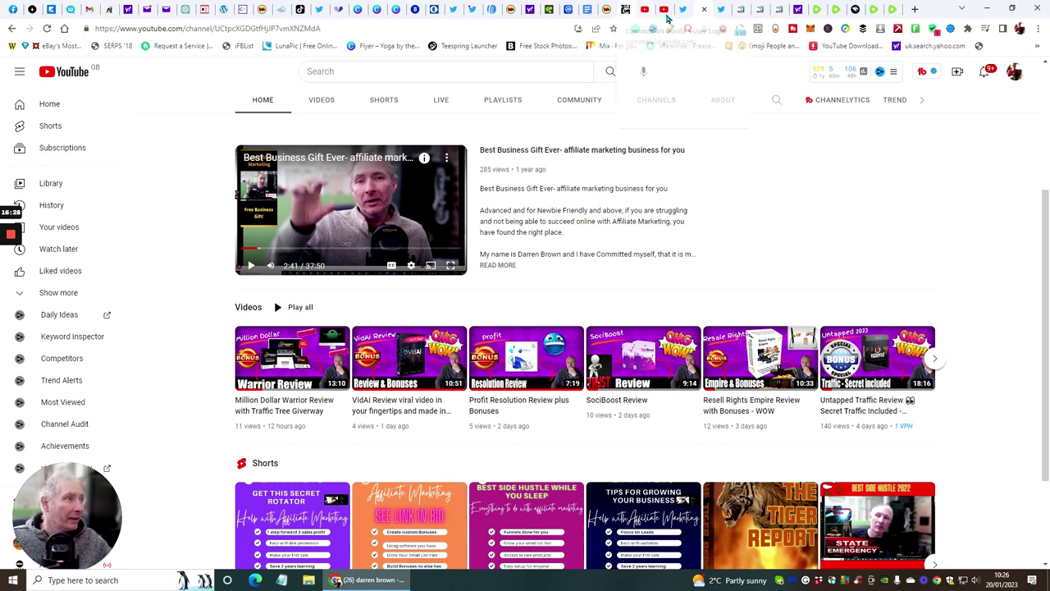
Step: Close the two unneeded Rumble tabs, including the Syndication page
{"action": "left_click", "coordinate": [876, 9]}
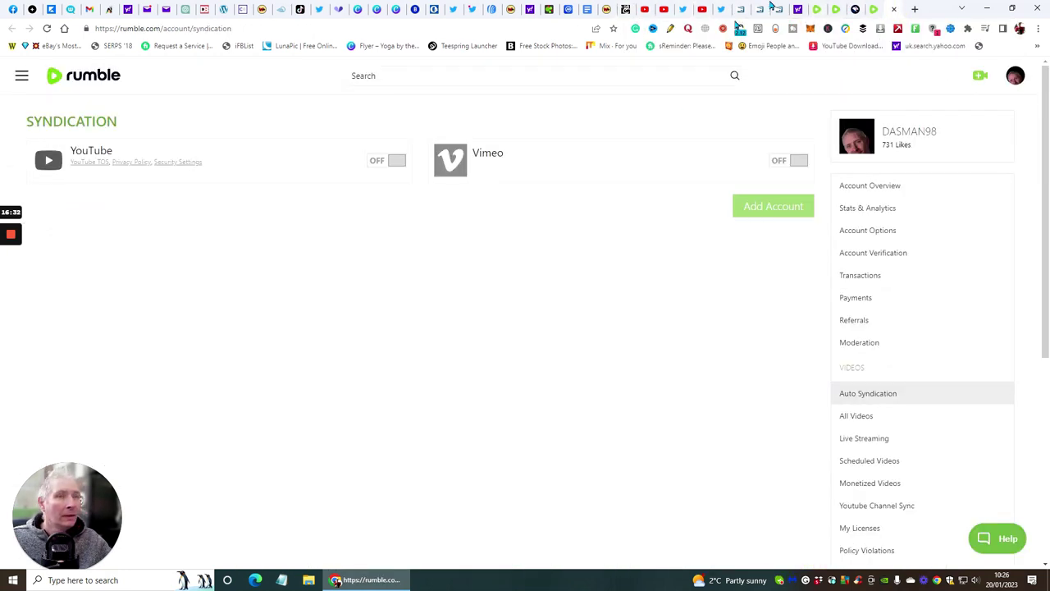
{"action": "left_click", "coordinate": [894, 9]}
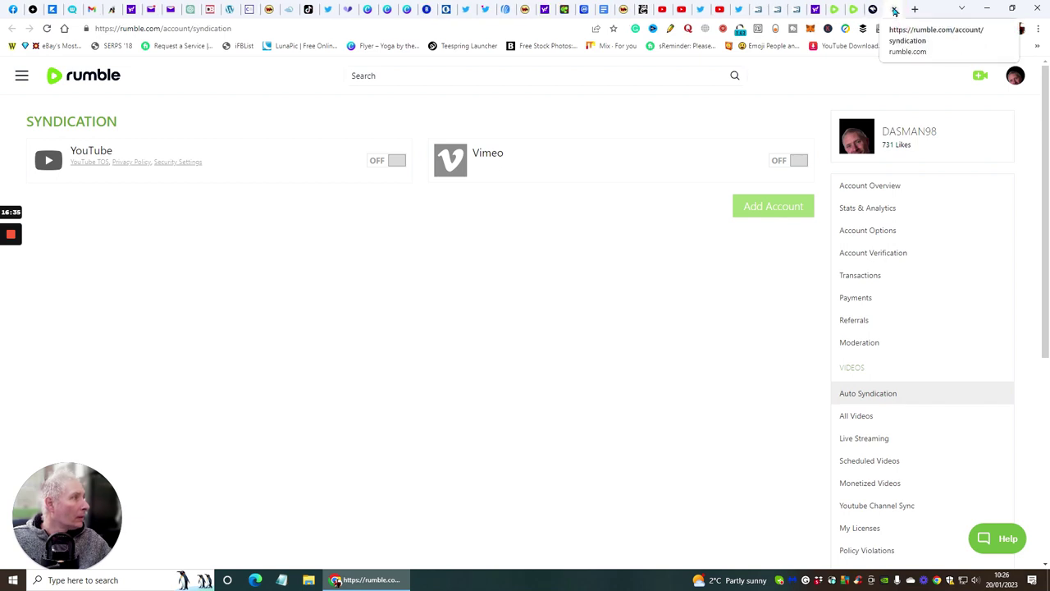
{"action": "left_click", "coordinate": [894, 9]}
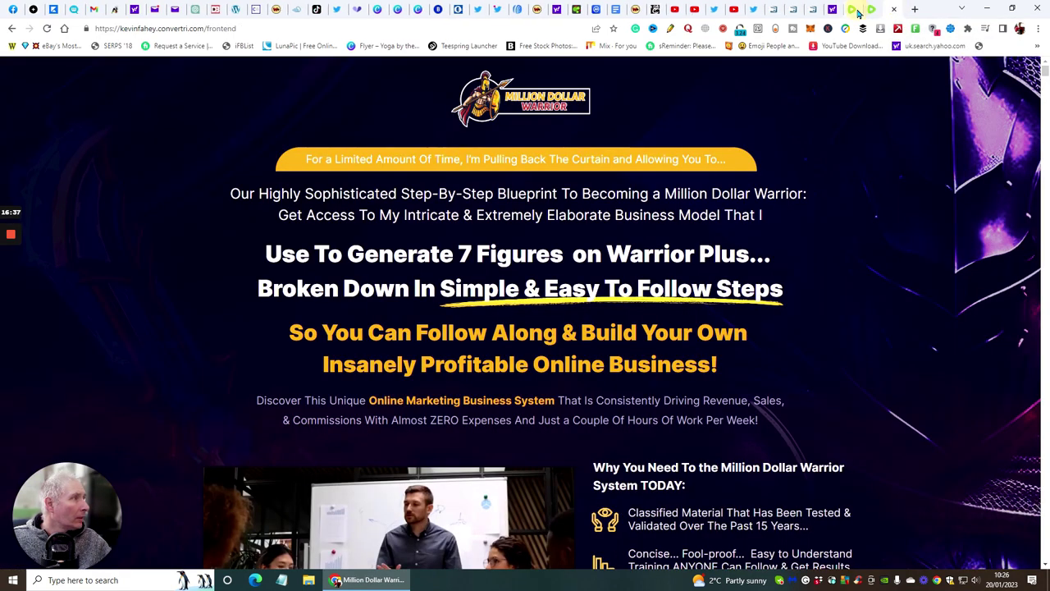
Step: Title the Rumble upload "Untapped Traffic Including Secret Traffic Sources For any Niche"
{"action": "left_click", "coordinate": [864, 13]}
{"action": "left_click", "coordinate": [538, 166]}
{"action": "type", "text": "Untapped"}
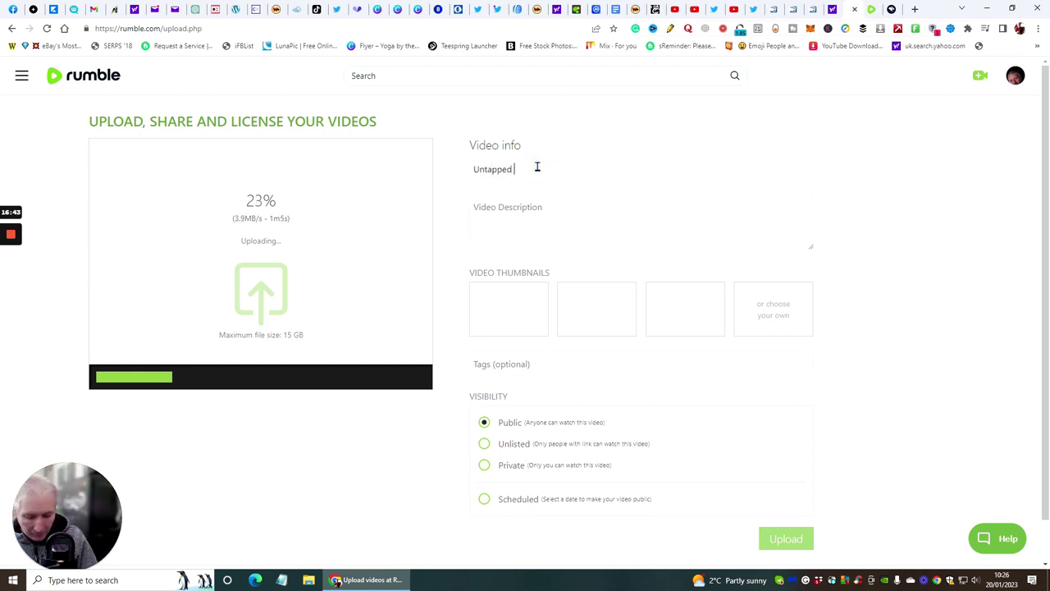
{"action": "type", "text": " Traffic I"}
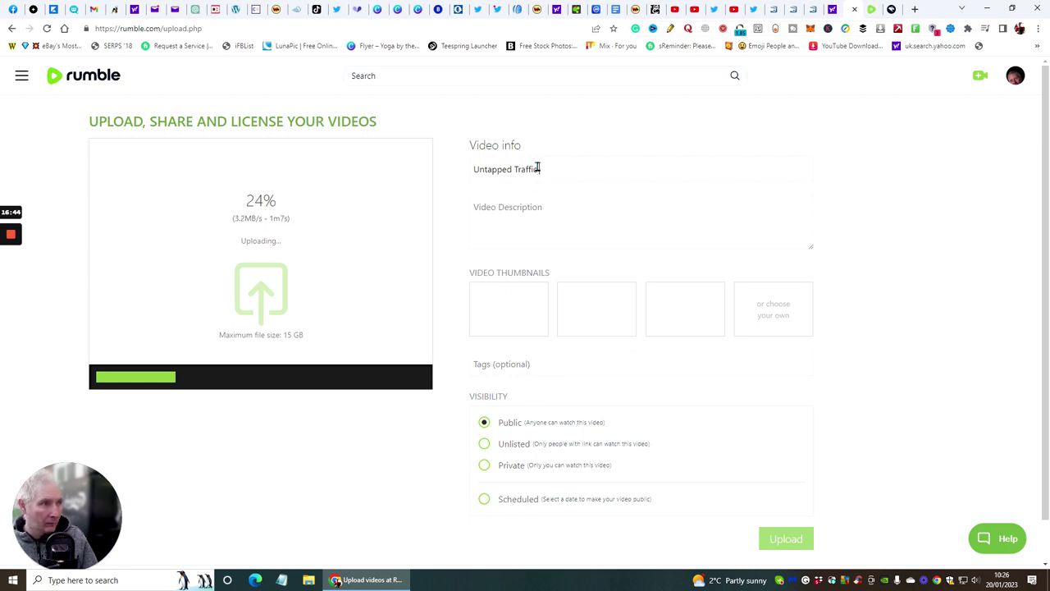
{"action": "type", "text": "ncluding Secret "}
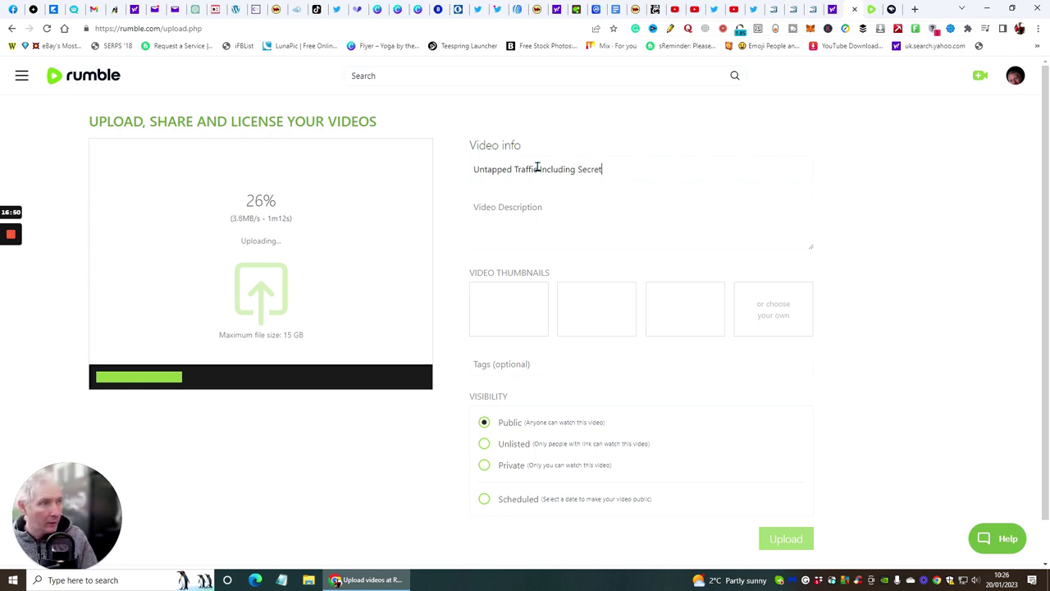
{"action": "type", "text": "Traffic"}
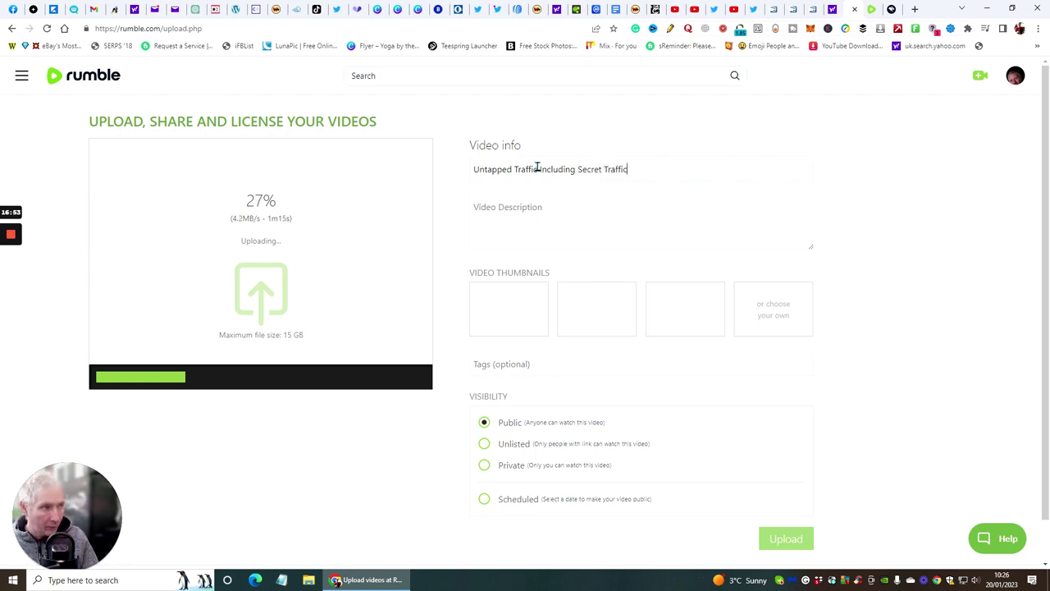
{"action": "type", "text": " Sources"}
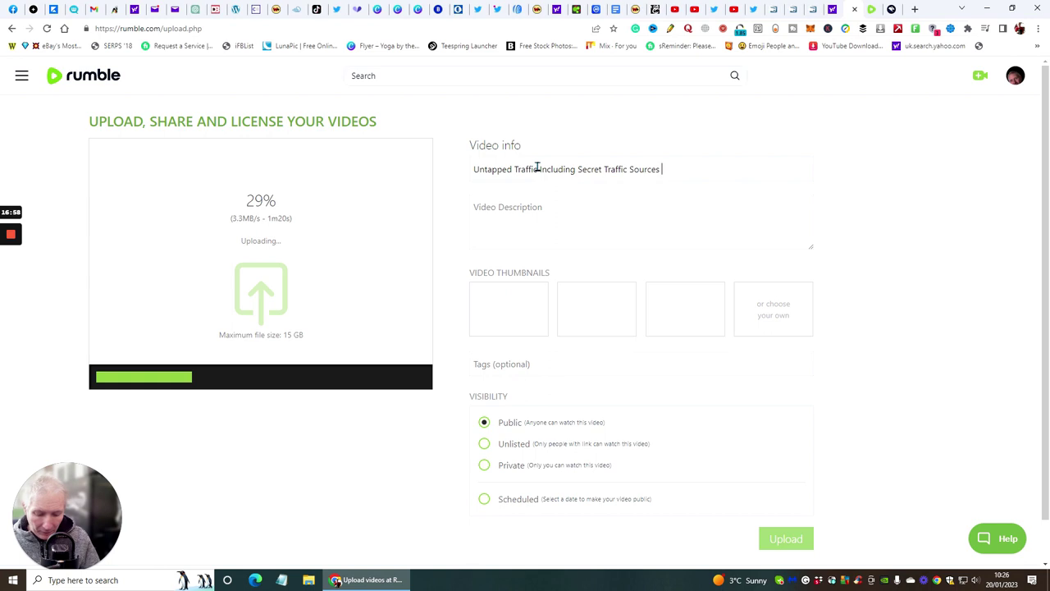
{"action": "type", "text": "For any Niche"}
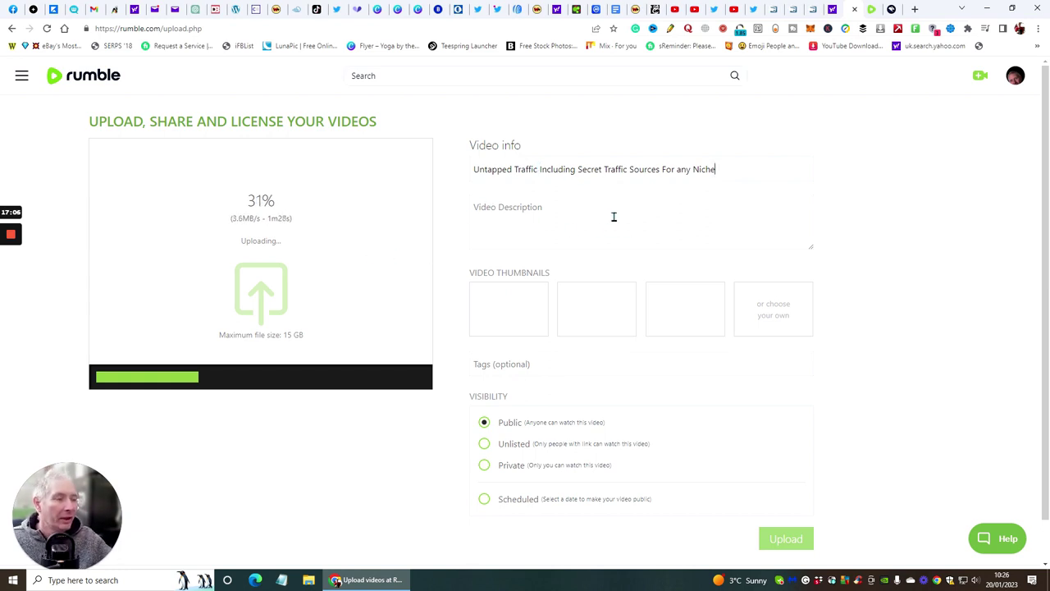
Step: Go back to the YouTube channel's home page and open the Untapped Traffic Review video
{"action": "left_click", "coordinate": [735, 9]}
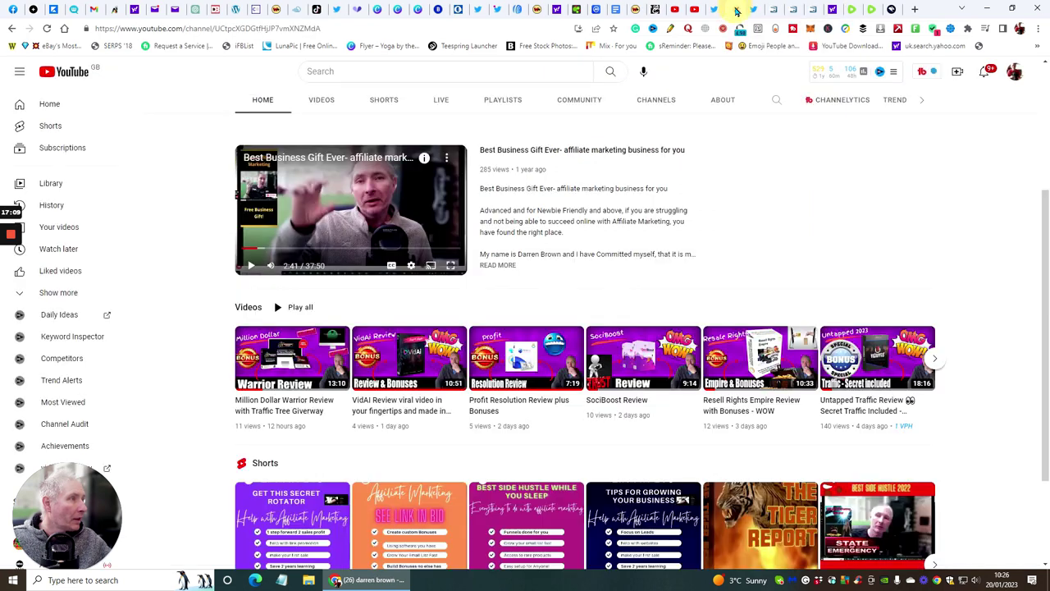
{"action": "left_click", "coordinate": [694, 10]}
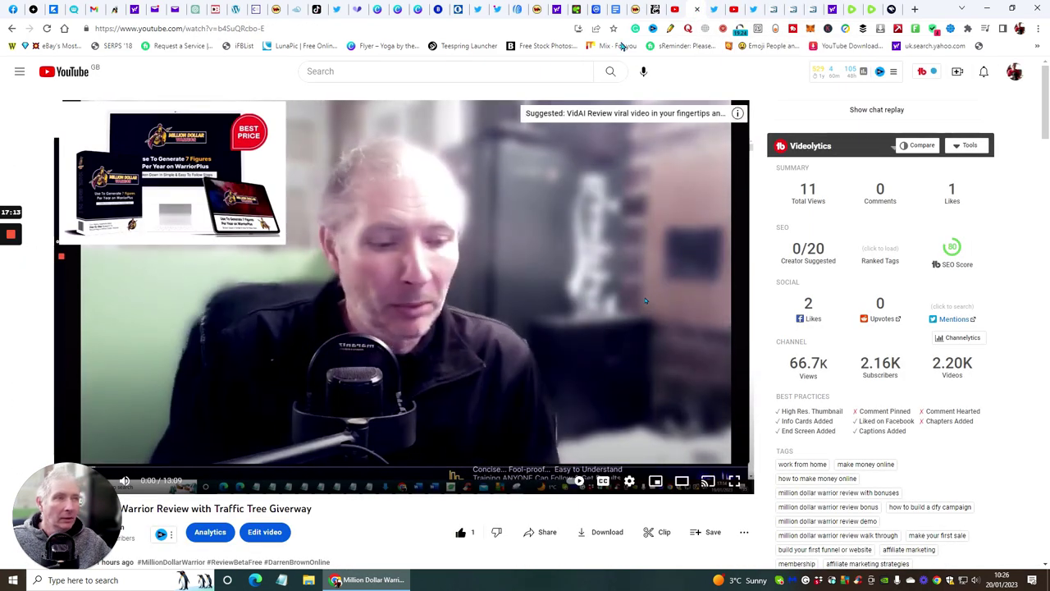
{"action": "left_click", "coordinate": [670, 10]}
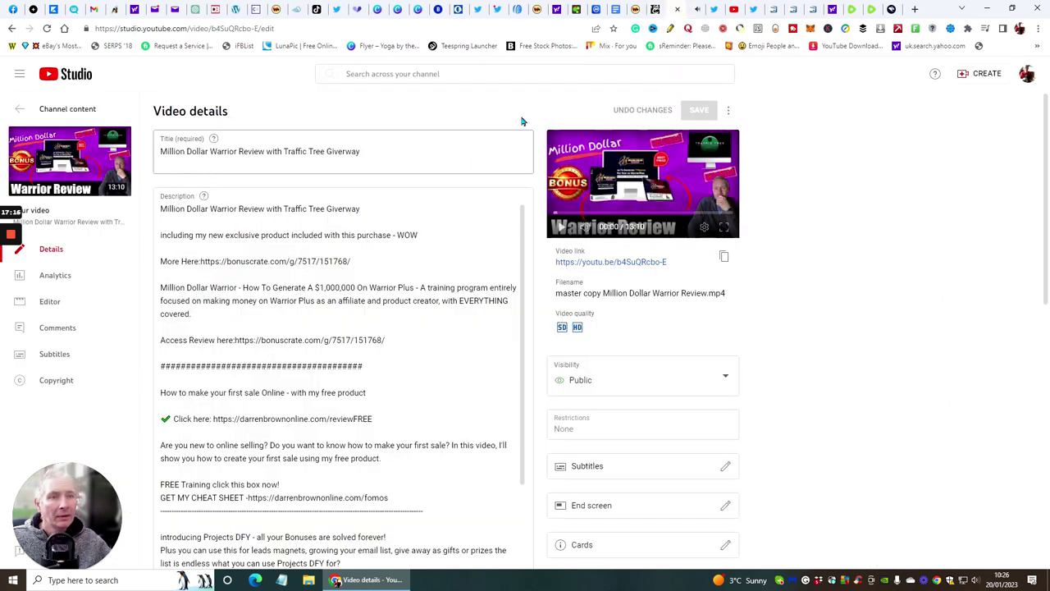
{"action": "left_click", "coordinate": [736, 11]}
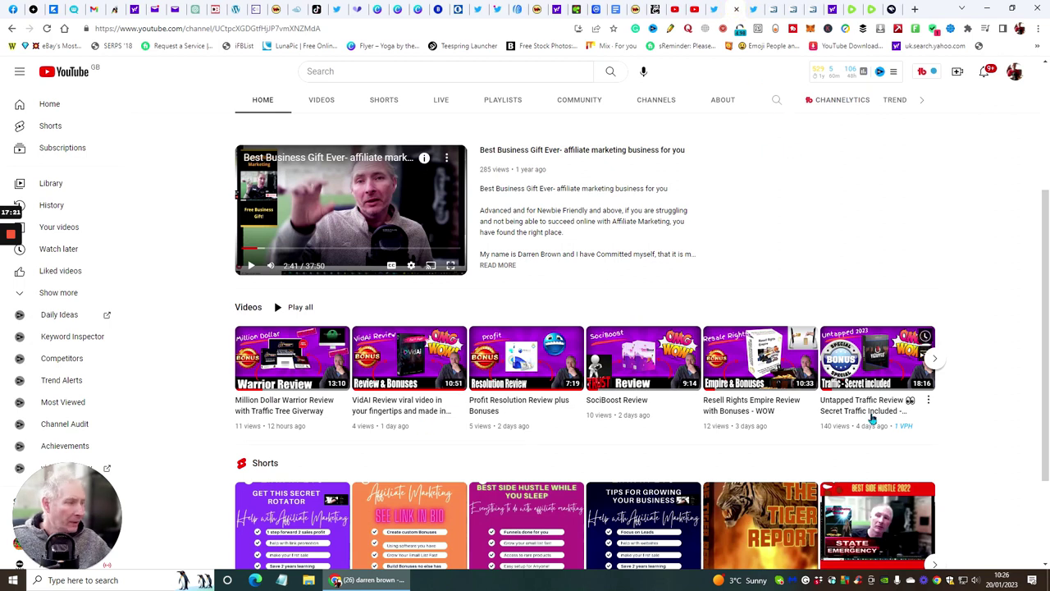
{"action": "left_click", "coordinate": [878, 366]}
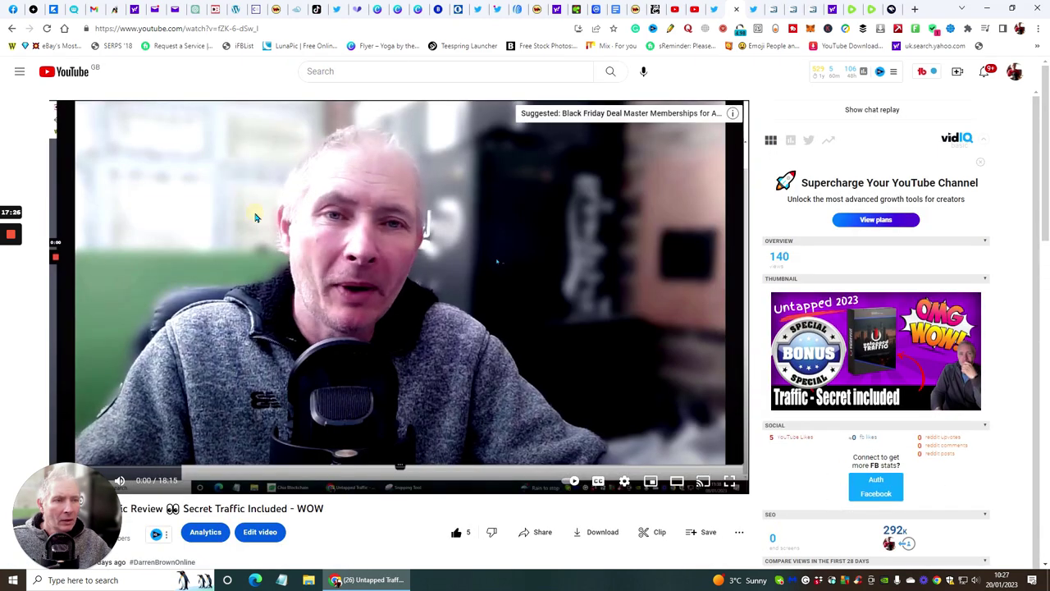
Step: Expand the Untapped Traffic Review video's description and copy its full text, from the title line through the affiliate disclaimer
{"action": "scroll", "coordinate": [397, 168], "scroll_direction": "down", "scroll_amount": 5}
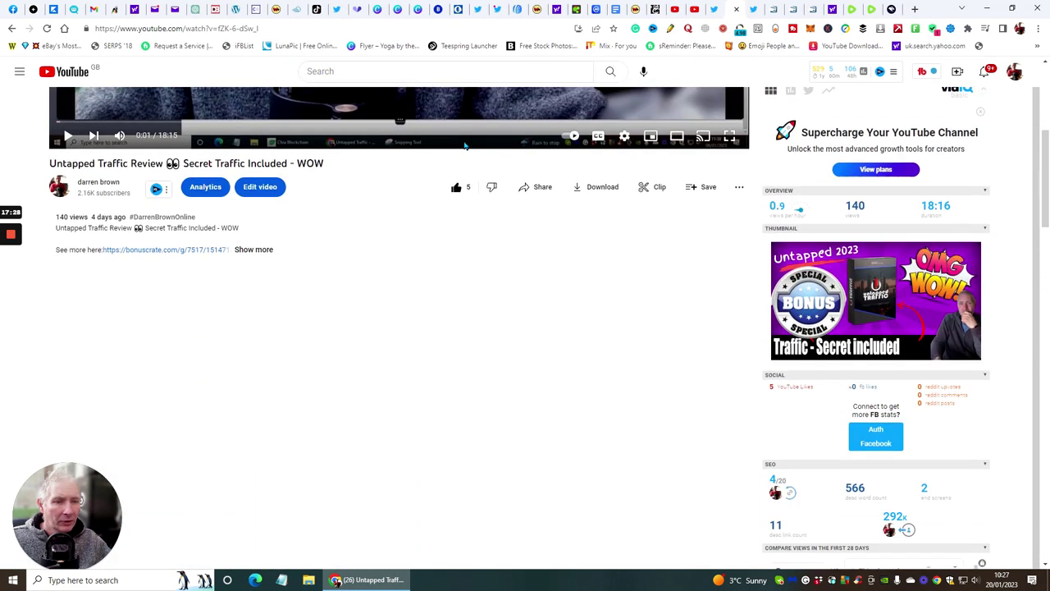
{"action": "left_click", "coordinate": [258, 155]}
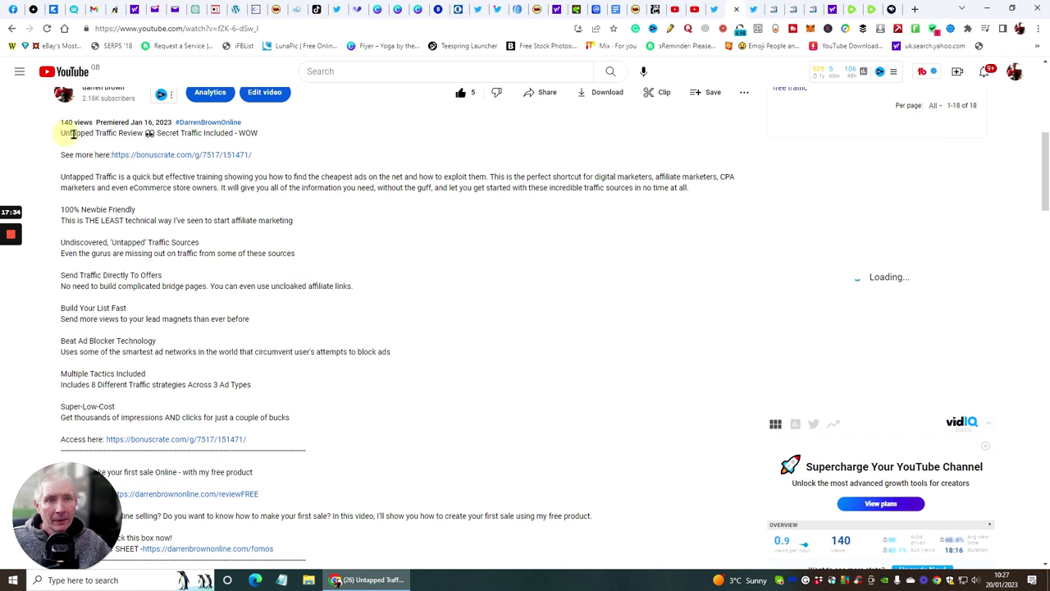
{"action": "left_click_drag", "start_coordinate": [62, 133], "coordinate": [146, 133]}
{"action": "left_click_drag", "start_coordinate": [326, 185], "coordinate": [355, 215]}
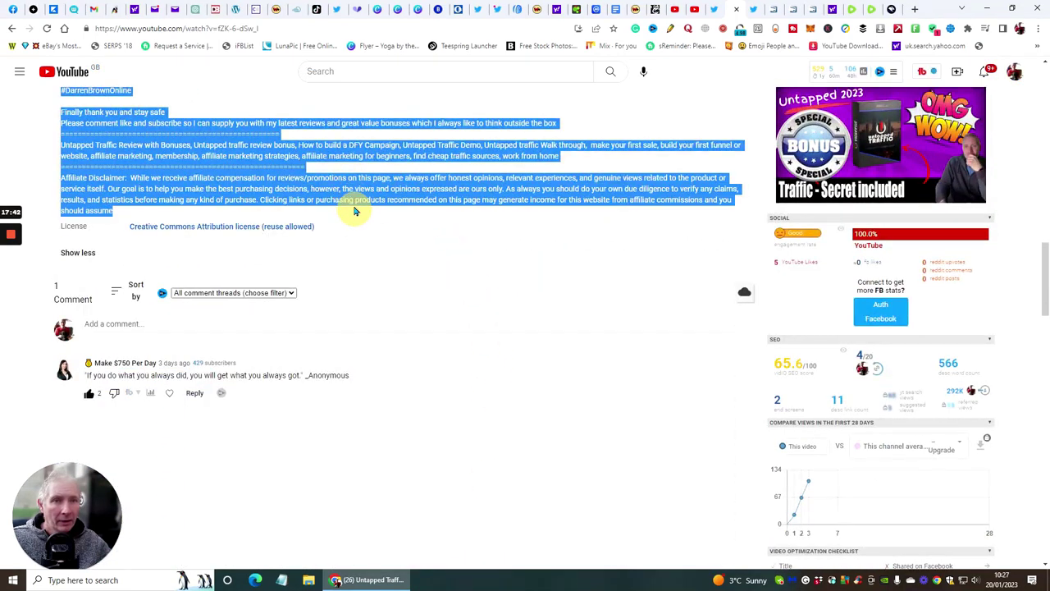
{"action": "right_click", "coordinate": [352, 196]}
{"action": "left_click", "coordinate": [365, 198]}
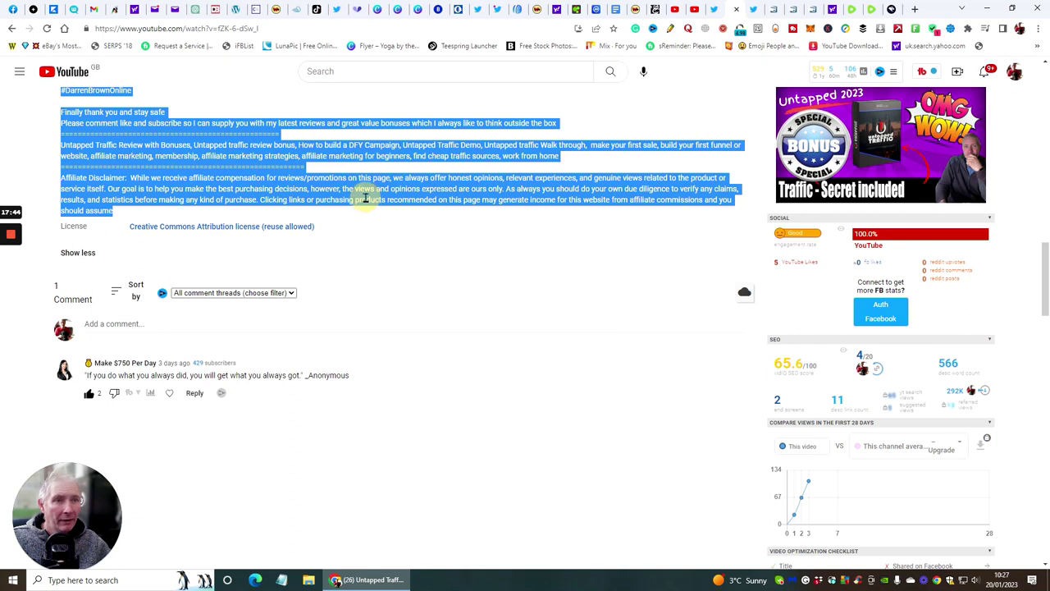
Step: Paste the copied YouTube text into the Rumble upload's video description and enlarge the description box to show more of it
{"action": "left_click", "coordinate": [436, 247]}
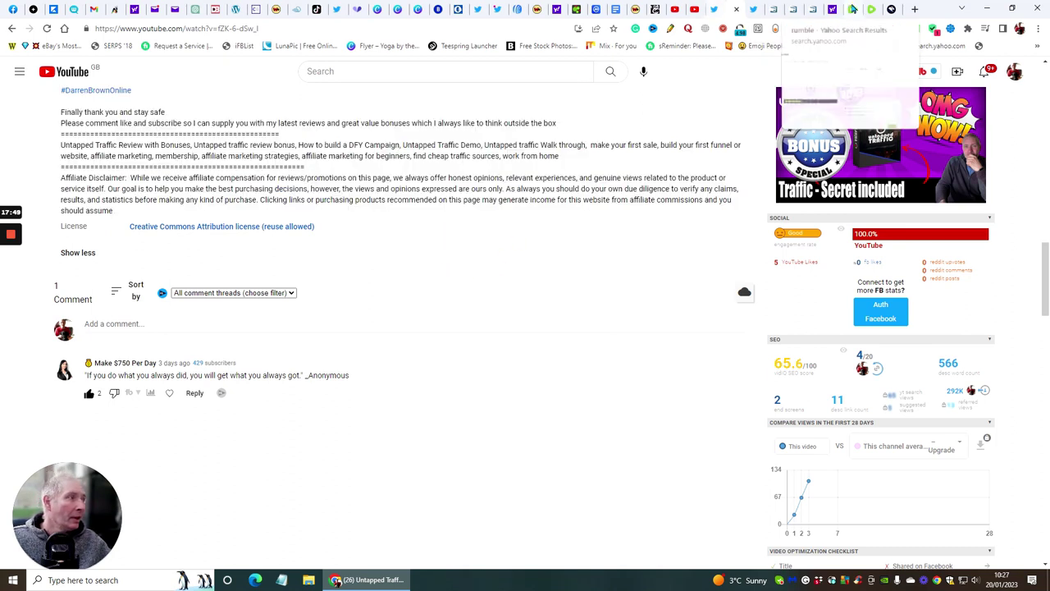
{"action": "left_click", "coordinate": [851, 9]}
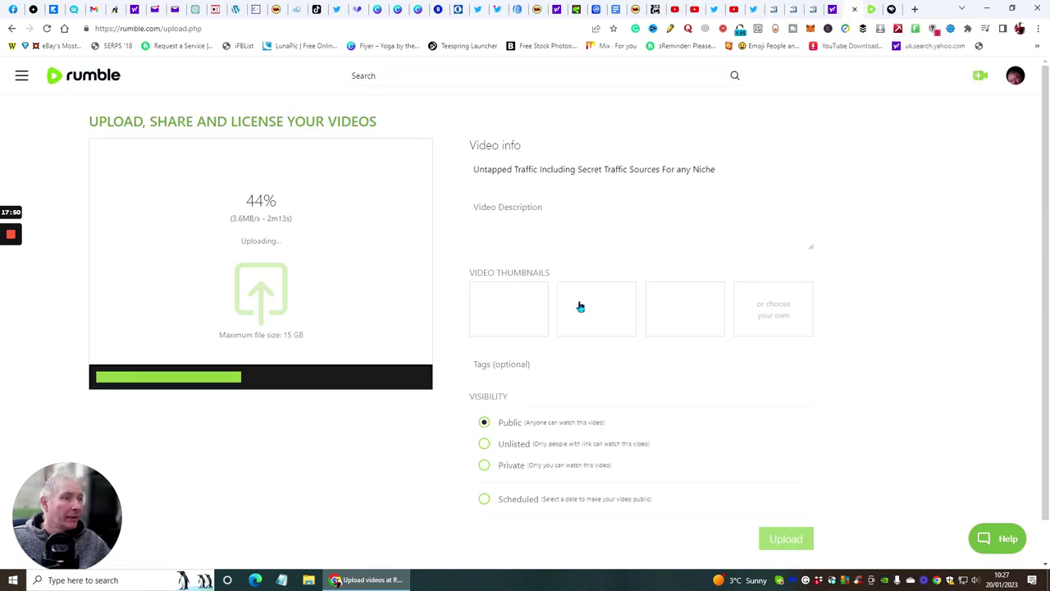
{"action": "left_click", "coordinate": [548, 220]}
{"action": "right_click", "coordinate": [548, 221]}
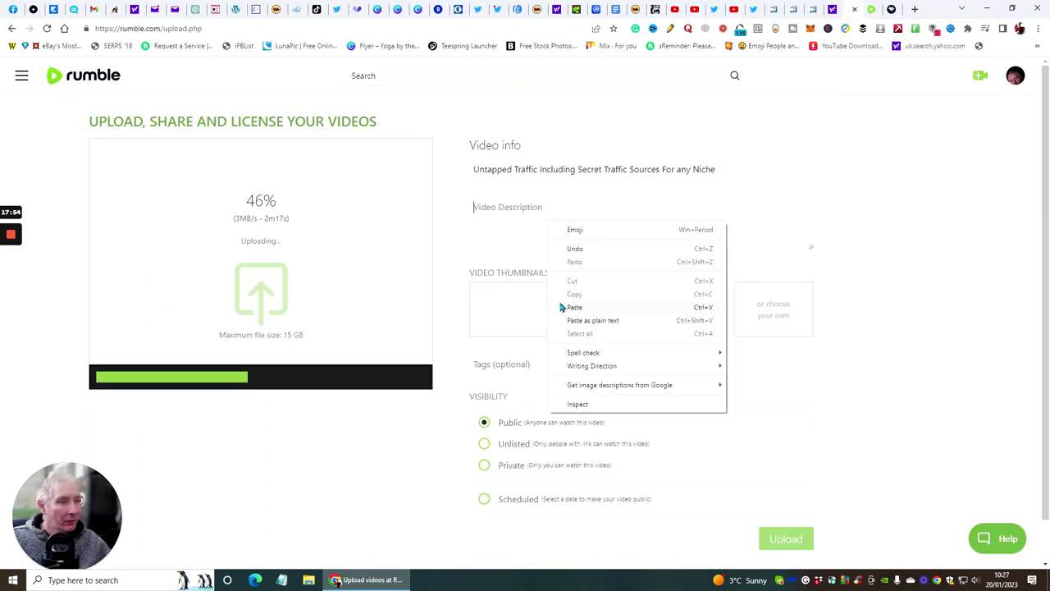
{"action": "left_click", "coordinate": [562, 307]}
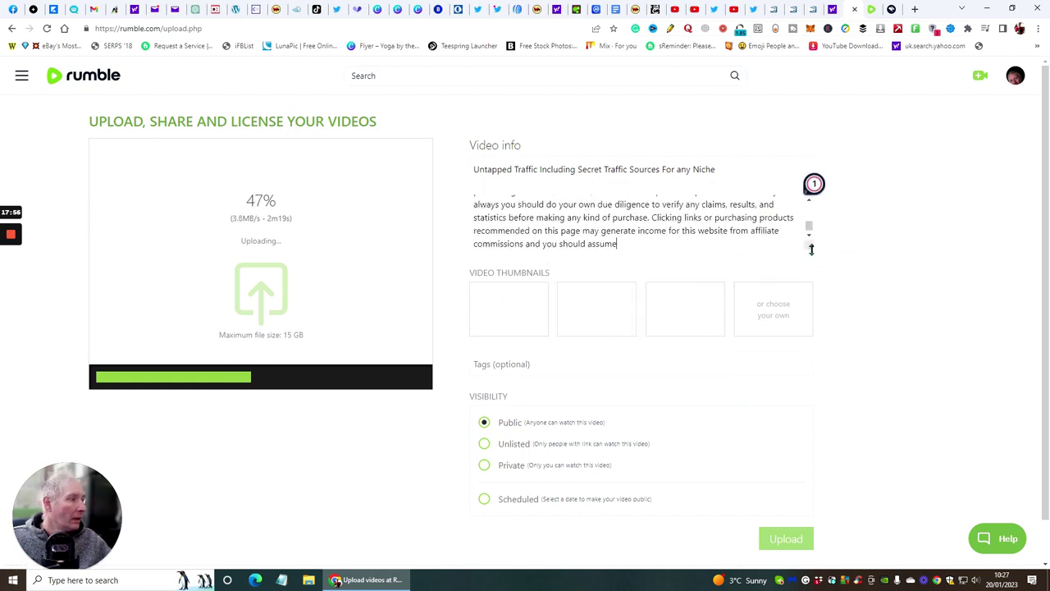
{"action": "left_click_drag", "start_coordinate": [810, 246], "coordinate": [818, 563]}
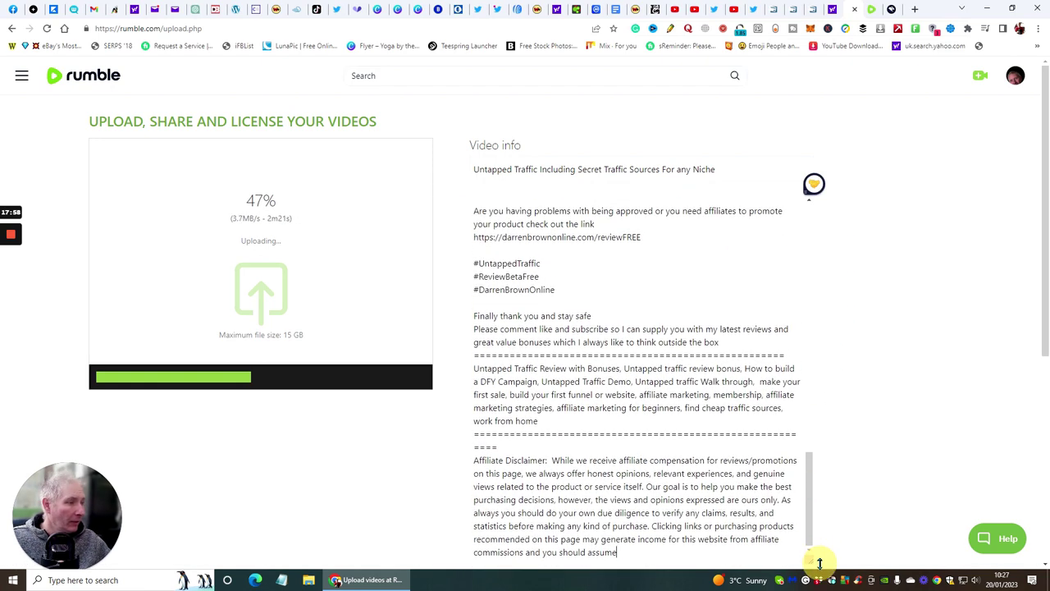
Step: Shorten the row of equals signs above the Affiliate Disclaimer to a single line matching the row before the keyword paragraph
{"action": "scroll", "coordinate": [890, 312], "scroll_direction": "down", "scroll_amount": 1}
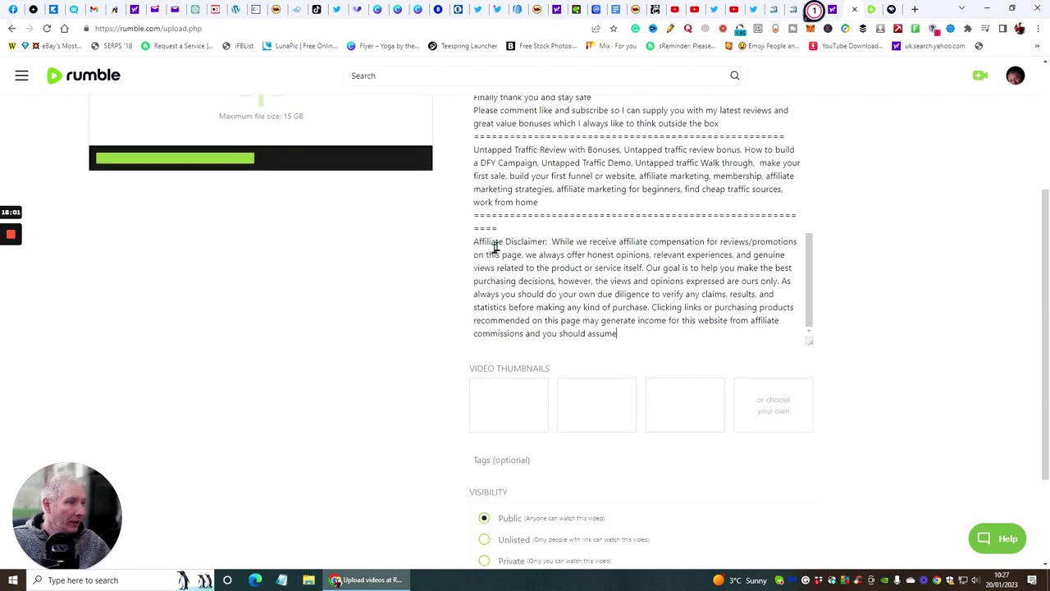
{"action": "key", "text": "BackSpace"}
{"action": "key", "text": "BackSpace"}
{"action": "key", "text": "BackSpace"}
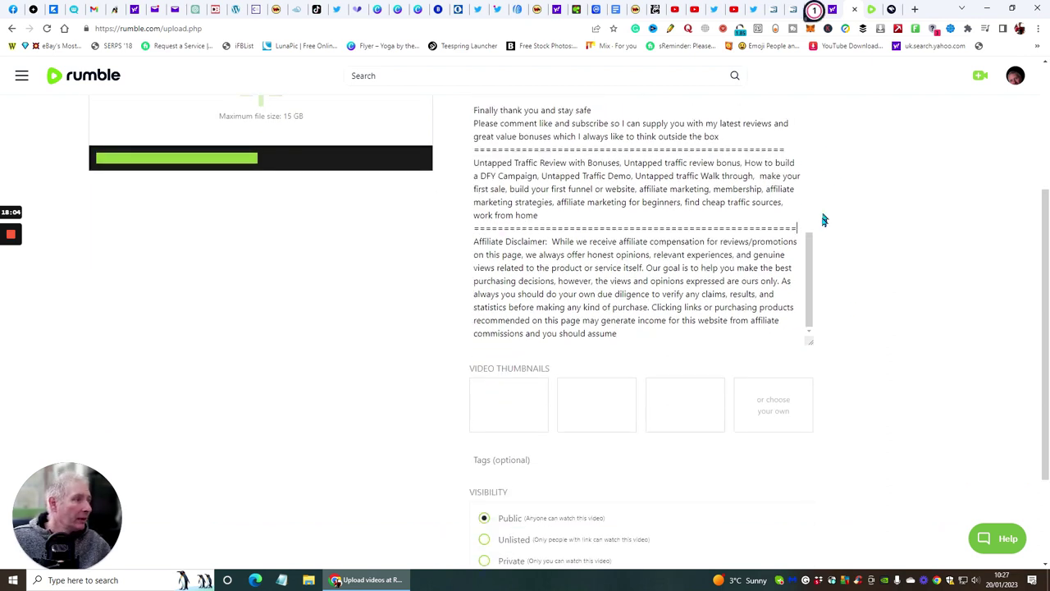
{"action": "key", "text": "BackSpace"}
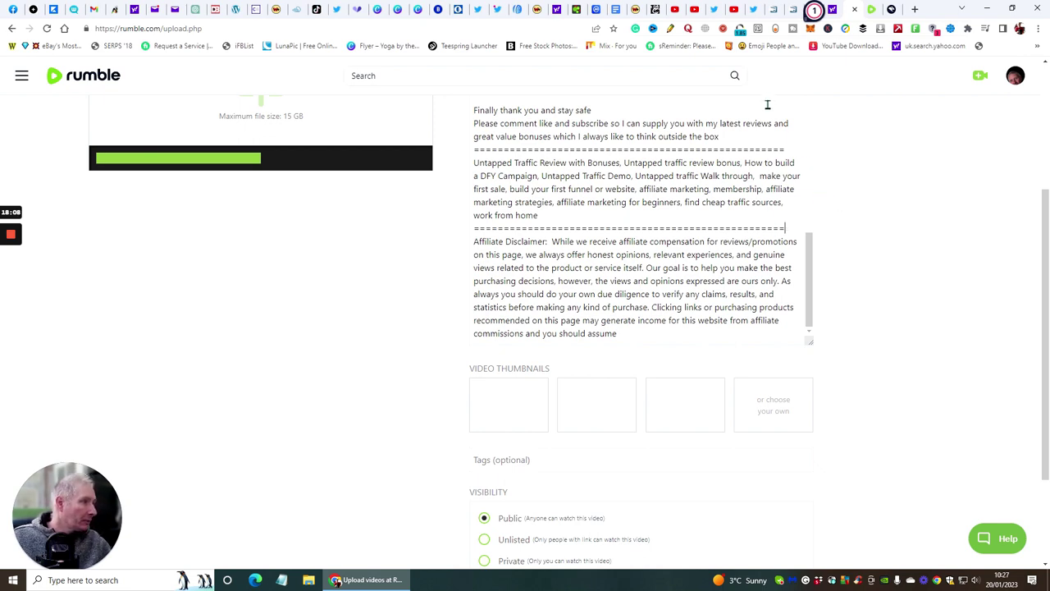
{"action": "scroll", "coordinate": [856, 199], "scroll_direction": "up", "scroll_amount": 3}
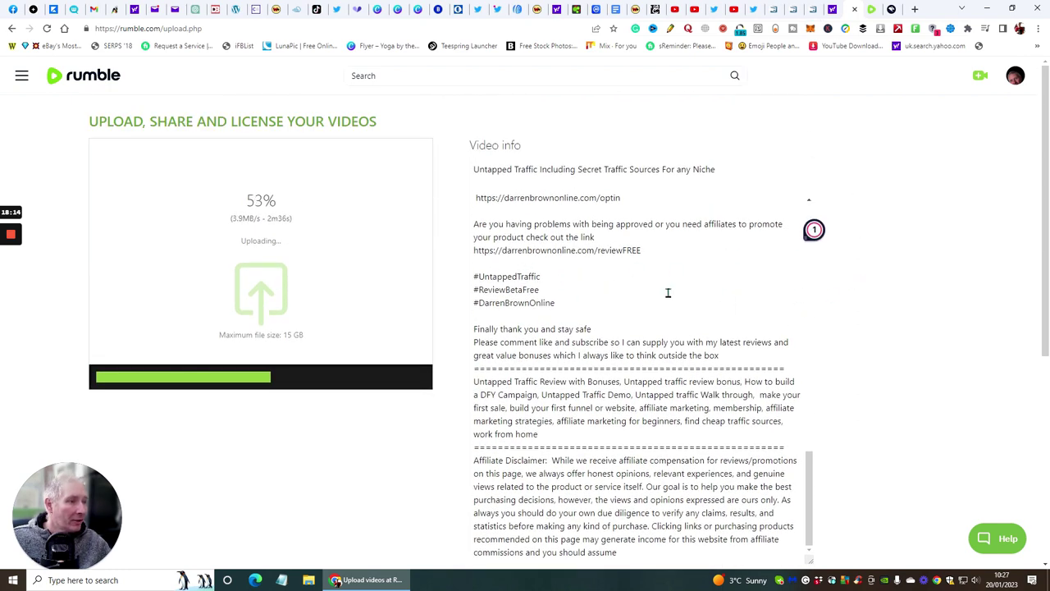
{"action": "scroll", "coordinate": [668, 293], "scroll_direction": "up", "scroll_amount": 2}
{"action": "scroll", "coordinate": [678, 301], "scroll_direction": "up", "scroll_amount": 2}
{"action": "scroll", "coordinate": [684, 312], "scroll_direction": "down", "scroll_amount": 2}
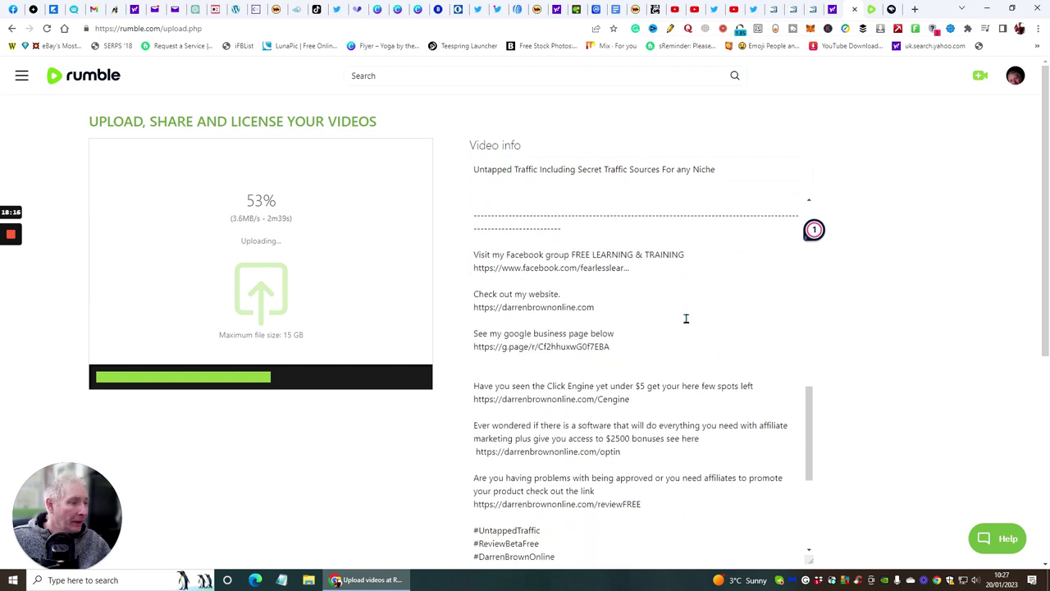
{"action": "scroll", "coordinate": [686, 318], "scroll_direction": "up", "scroll_amount": 3}
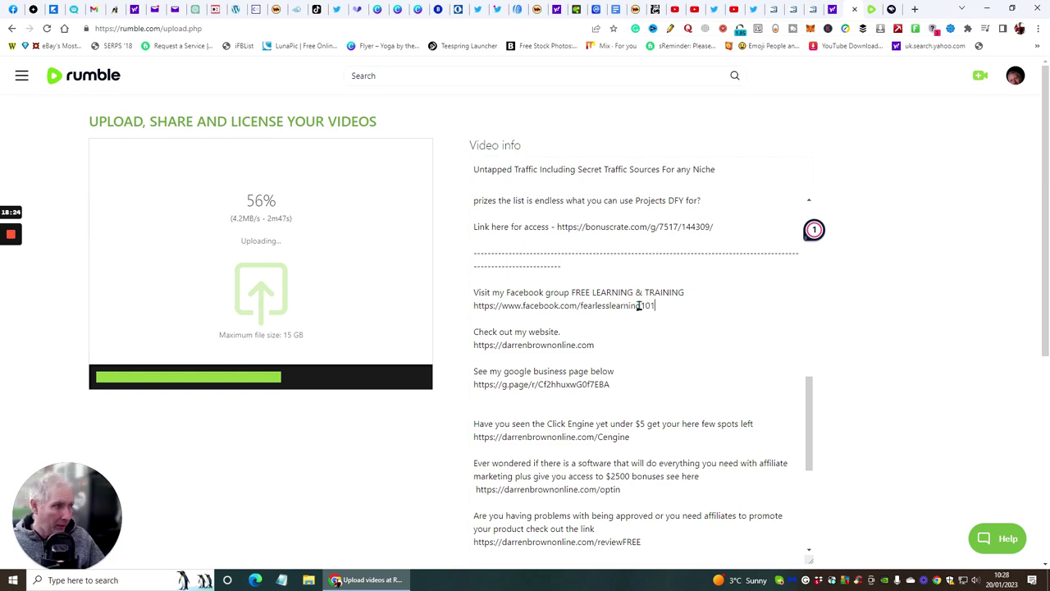
{"action": "left_click", "coordinate": [697, 342]}
Step: Trim the dashed divider below the GET MY CHEAT SHEET link to a single line
{"action": "scroll", "coordinate": [731, 333], "scroll_direction": "up", "scroll_amount": 2}
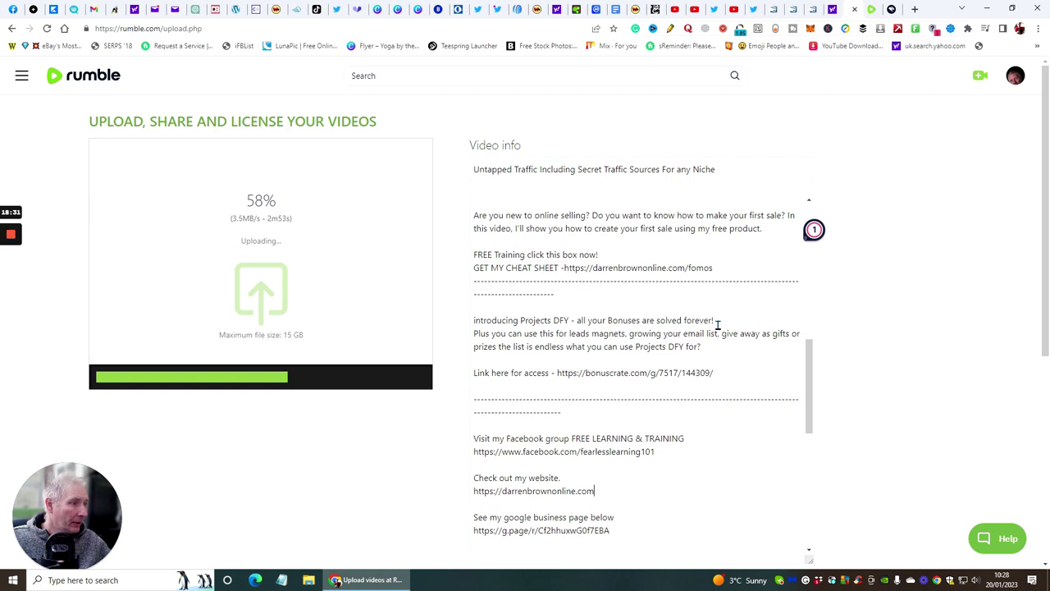
{"action": "scroll", "coordinate": [717, 330], "scroll_direction": "up", "scroll_amount": 2}
{"action": "left_click", "coordinate": [574, 442]}
{"action": "key", "text": "BackSpace"}
{"action": "key", "text": "BackSpace"}
{"action": "key", "text": "BackSpace"}
{"action": "key", "text": "BackSpace"}
{"action": "key", "text": "BackSpace"}
{"action": "key", "text": "BackSpace"}
{"action": "key", "text": "BackSpace"}
{"action": "key", "text": "BackSpace"}
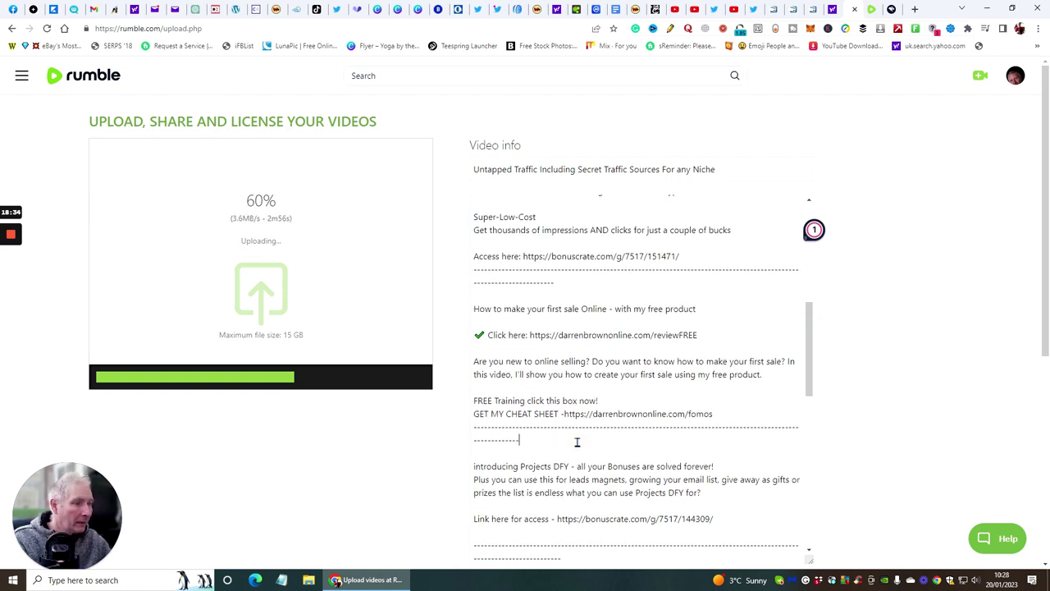
{"action": "key", "text": "BackSpace"}
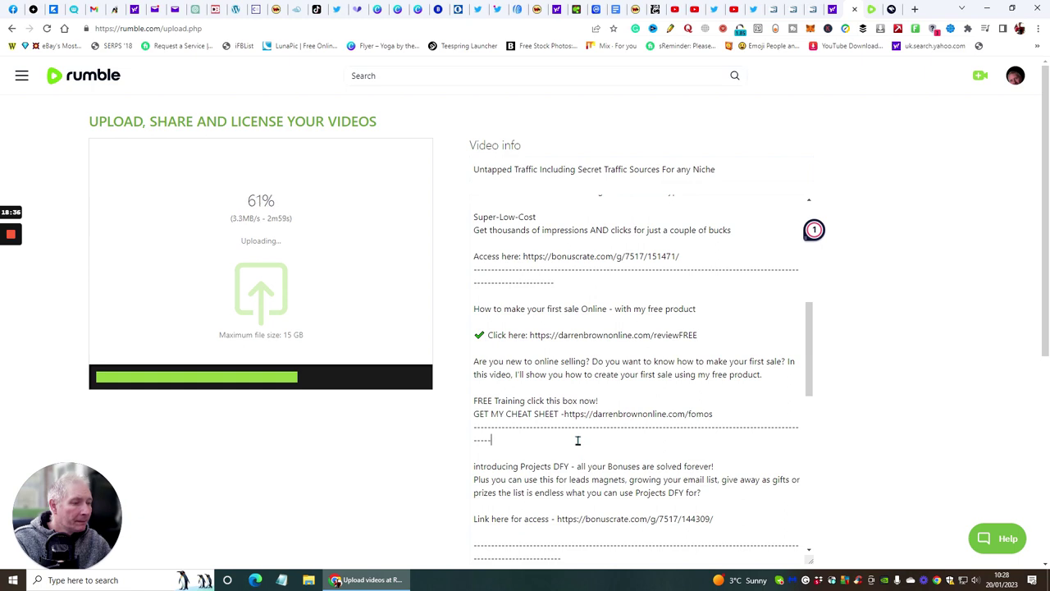
{"action": "key", "text": "BackSpace"}
{"action": "key", "text": "BackSpace"}
{"action": "key", "text": "BackSpace"}
{"action": "key", "text": "BackSpace"}
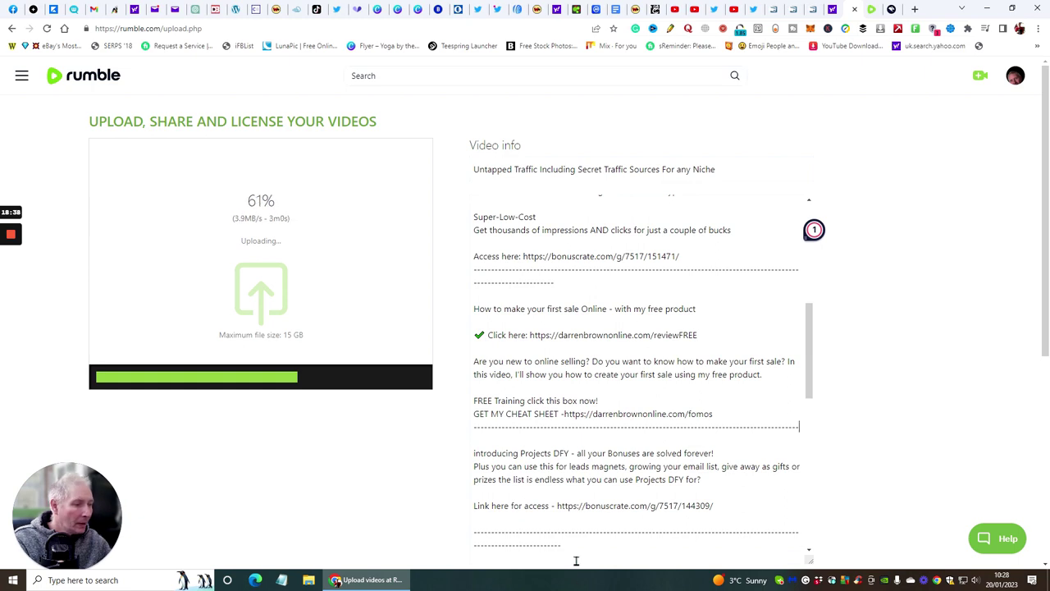
Step: Trim the dashed divider below the Projects DFY access link to a single line
{"action": "left_click", "coordinate": [565, 546]}
{"action": "key", "text": "BackSpace"}
{"action": "key", "text": "BackSpace"}
{"action": "key", "text": "BackSpace"}
{"action": "key", "text": "BackSpace"}
{"action": "key", "text": "BackSpace"}
{"action": "key", "text": "BackSpace"}
{"action": "key", "text": "BackSpace"}
{"action": "key", "text": "BackSpace"}
{"action": "key", "text": "BackSpace"}
{"action": "key", "text": "BackSpace"}
{"action": "key", "text": "BackSpace"}
{"action": "key", "text": "BackSpace"}
{"action": "key", "text": "BackSpace"}
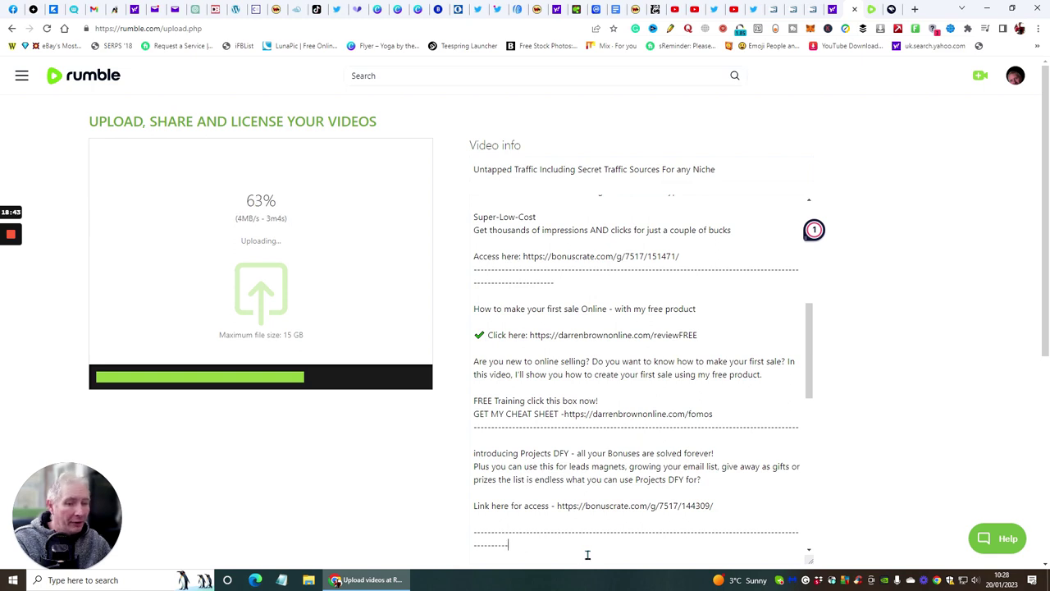
{"action": "key", "text": "BackSpace"}
{"action": "key", "text": "BackSpace"}
{"action": "key", "text": "BackSpace"}
{"action": "key", "text": "BackSpace"}
{"action": "key", "text": "BackSpace"}
Step: Trim the dashed divider above "How to make your first sale Online" to a single line
{"action": "left_click", "coordinate": [566, 284]}
{"action": "key", "text": "BackSpace"}
{"action": "key", "text": "BackSpace"}
{"action": "key", "text": "BackSpace"}
{"action": "key", "text": "BackSpace"}
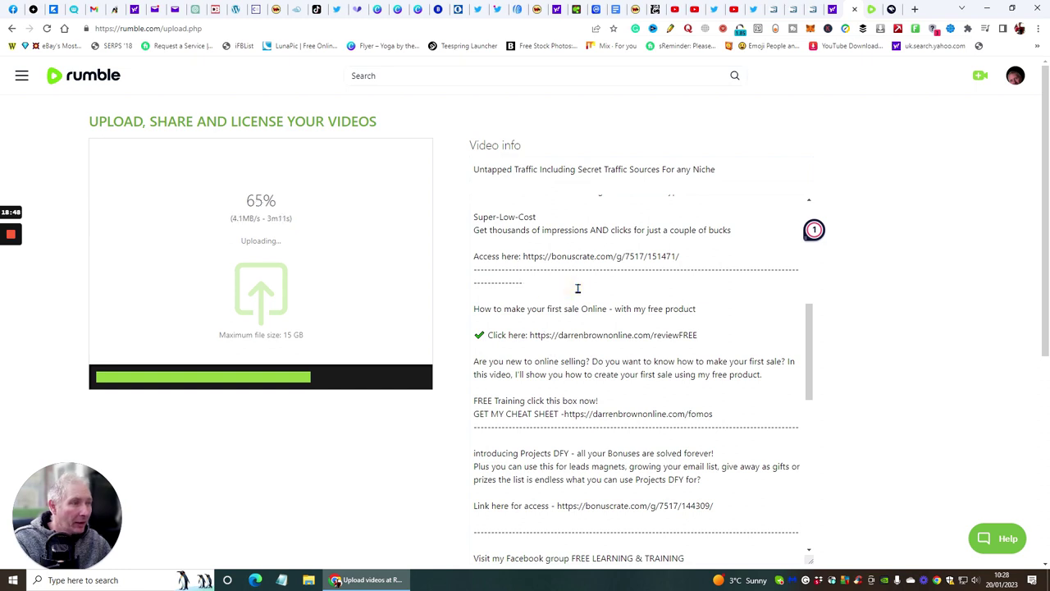
{"action": "key", "text": "BackSpace"}
{"action": "key", "text": "BackSpace"}
{"action": "key", "text": "BackSpace"}
{"action": "key", "text": "BackSpace"}
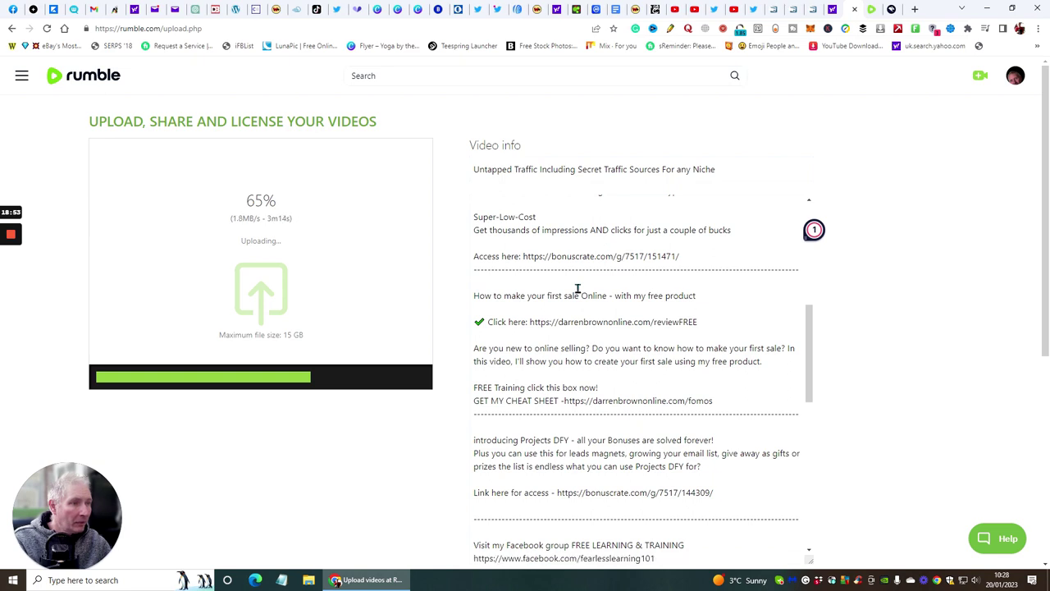
Step: Review the description from its beginning and copy the keyword paragraph from "Untapped Traffic Review with Bonuses" through "work from home"
{"action": "left_click_drag", "start_coordinate": [807, 345], "coordinate": [801, 207]}
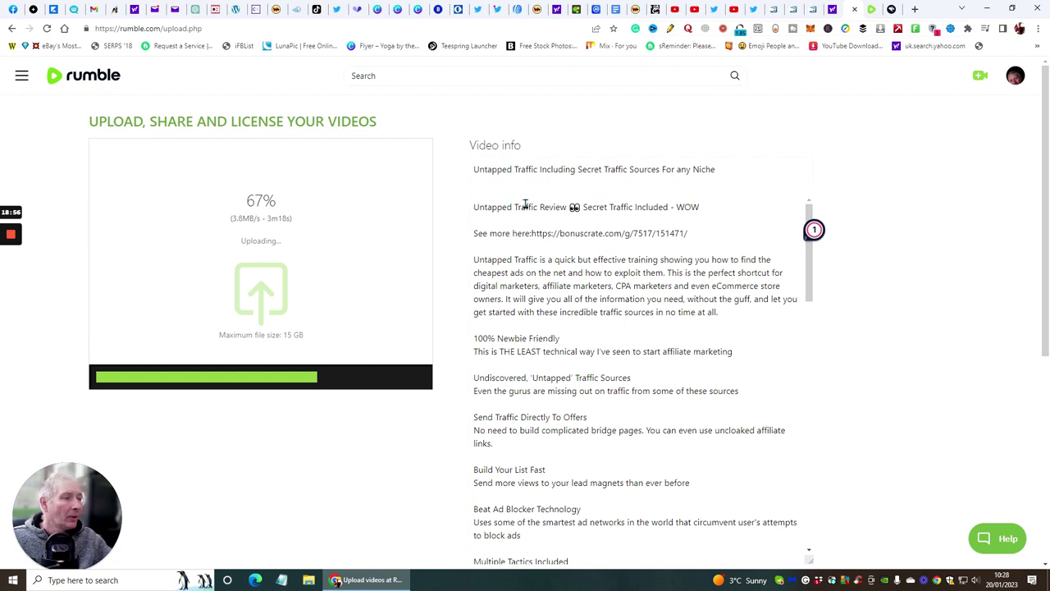
{"action": "scroll", "coordinate": [538, 312], "scroll_direction": "down", "scroll_amount": 10}
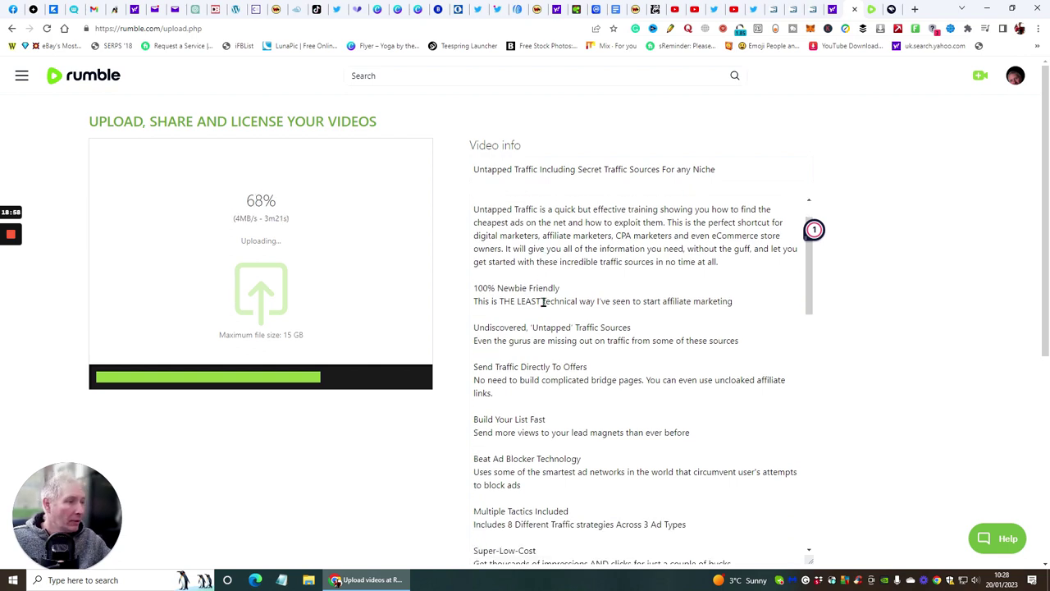
{"action": "scroll", "coordinate": [545, 297], "scroll_direction": "down", "scroll_amount": 10}
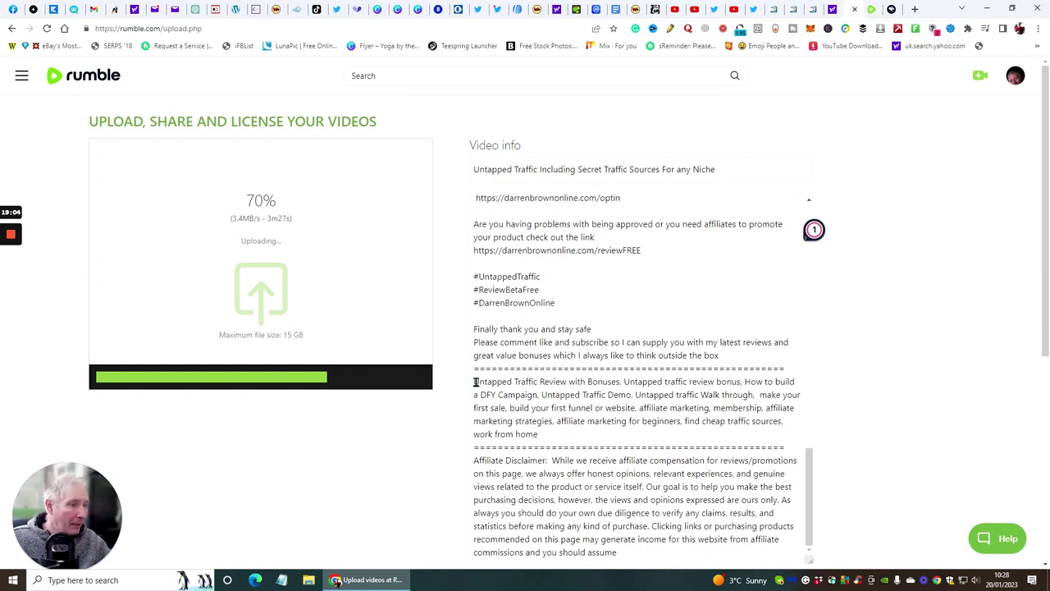
{"action": "left_click_drag", "start_coordinate": [473, 381], "coordinate": [534, 428]}
{"action": "right_click", "coordinate": [533, 425]}
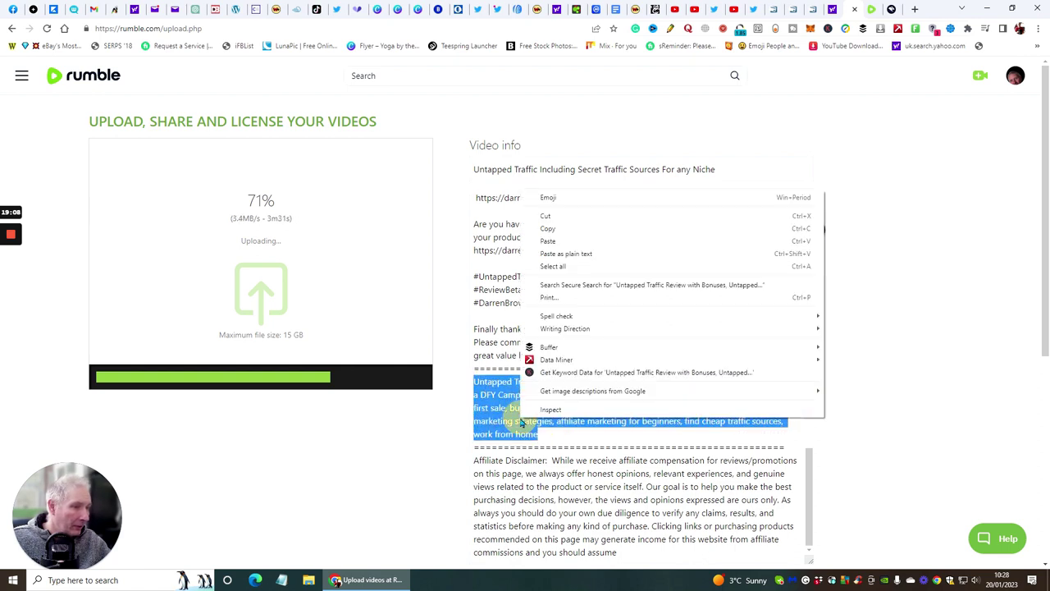
{"action": "left_click", "coordinate": [546, 230]}
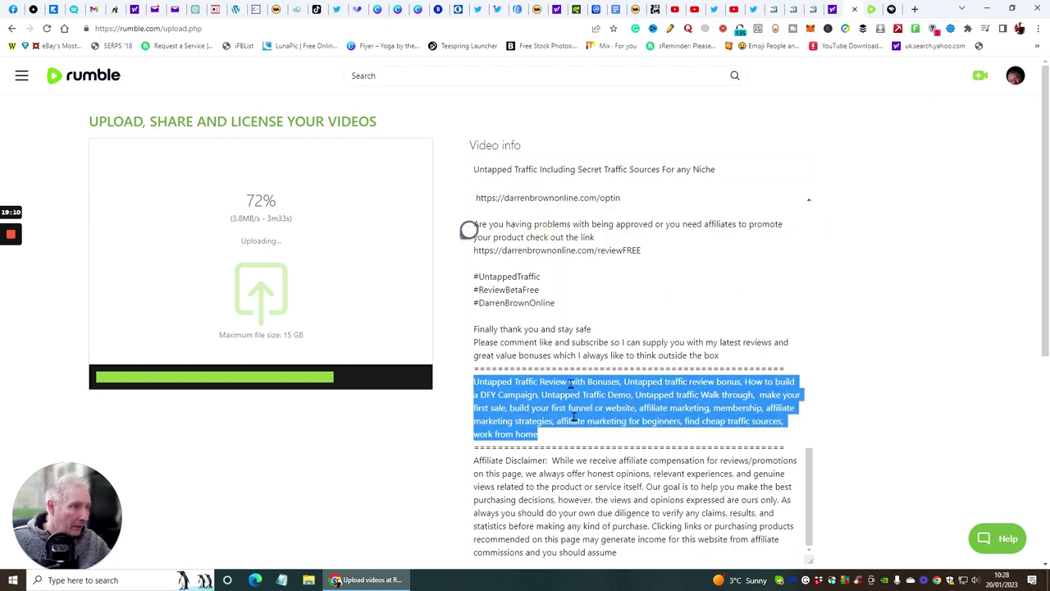
{"action": "left_click", "coordinate": [843, 377]}
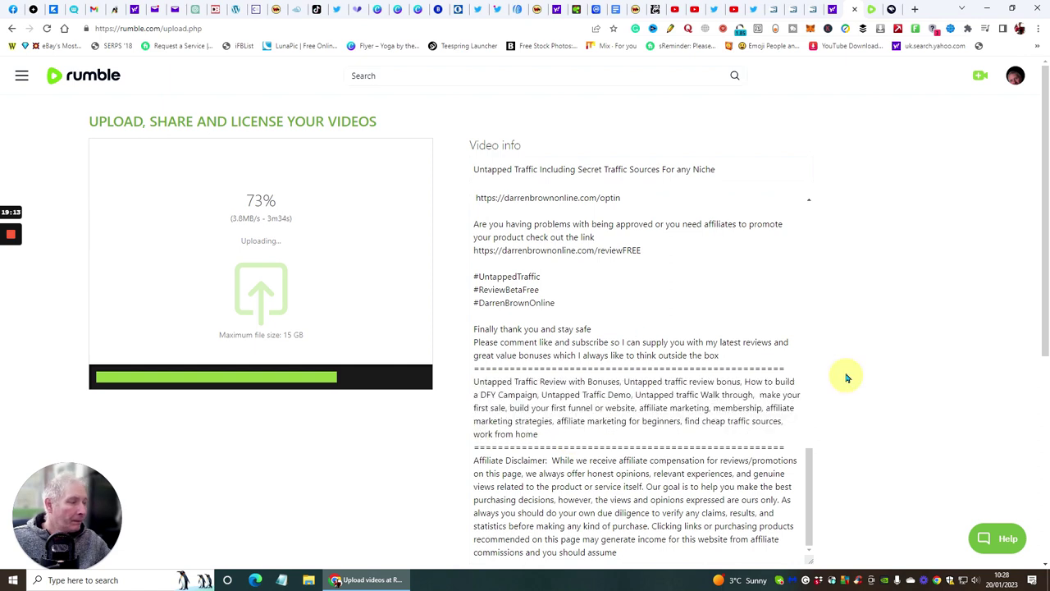
Step: Paste the copied keyword list into the upload's optional tags
{"action": "scroll", "coordinate": [665, 279], "scroll_direction": "down", "scroll_amount": 5}
{"action": "left_click", "coordinate": [521, 323]}
{"action": "right_click", "coordinate": [523, 326]}
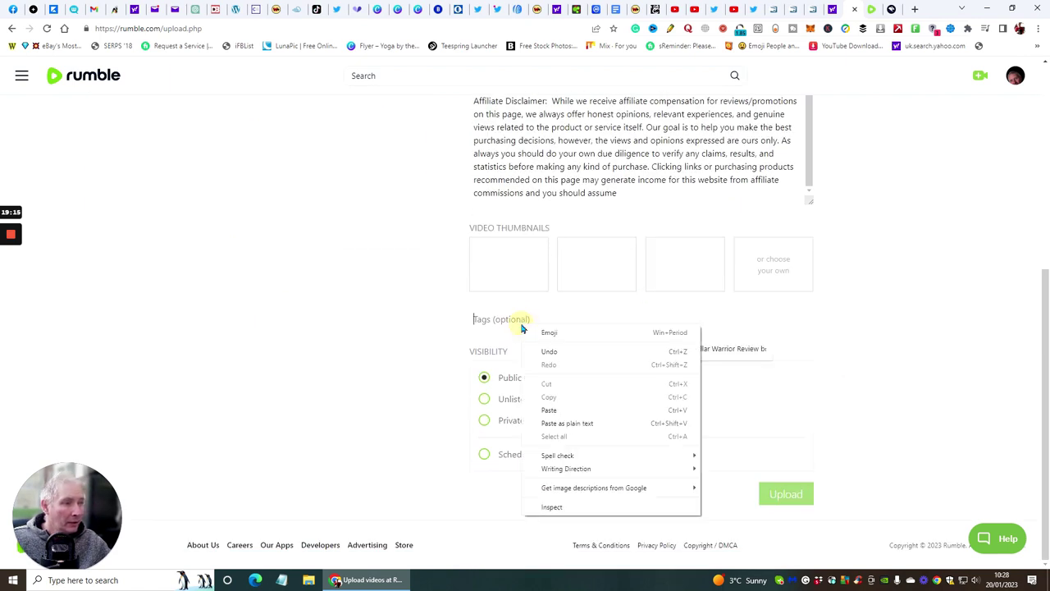
{"action": "left_click", "coordinate": [548, 409]}
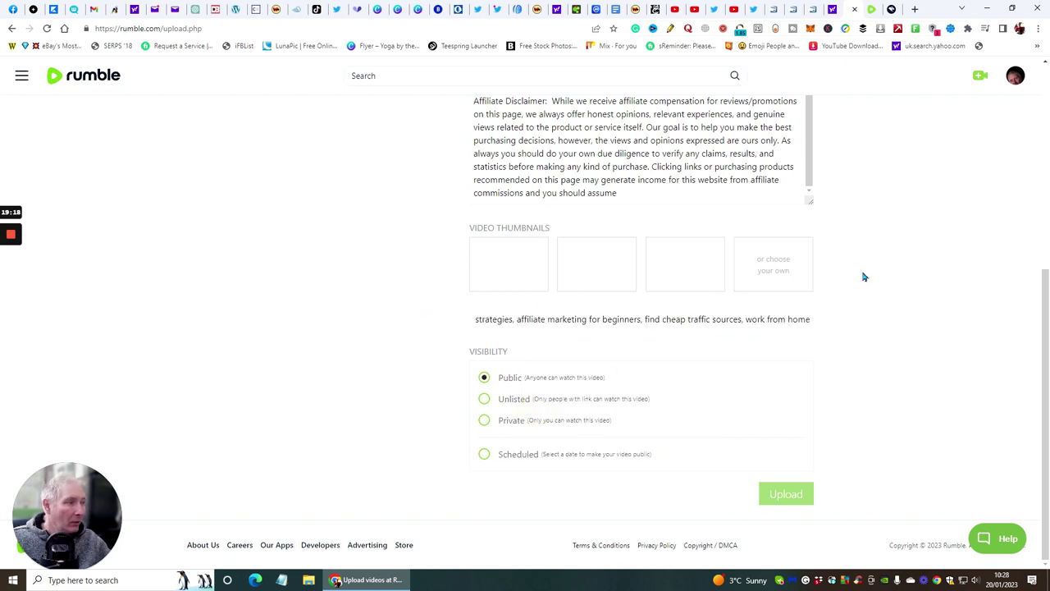
Step: Start choosing a custom video thumbnail and go to the Downloads folder
{"action": "left_click", "coordinate": [772, 265]}
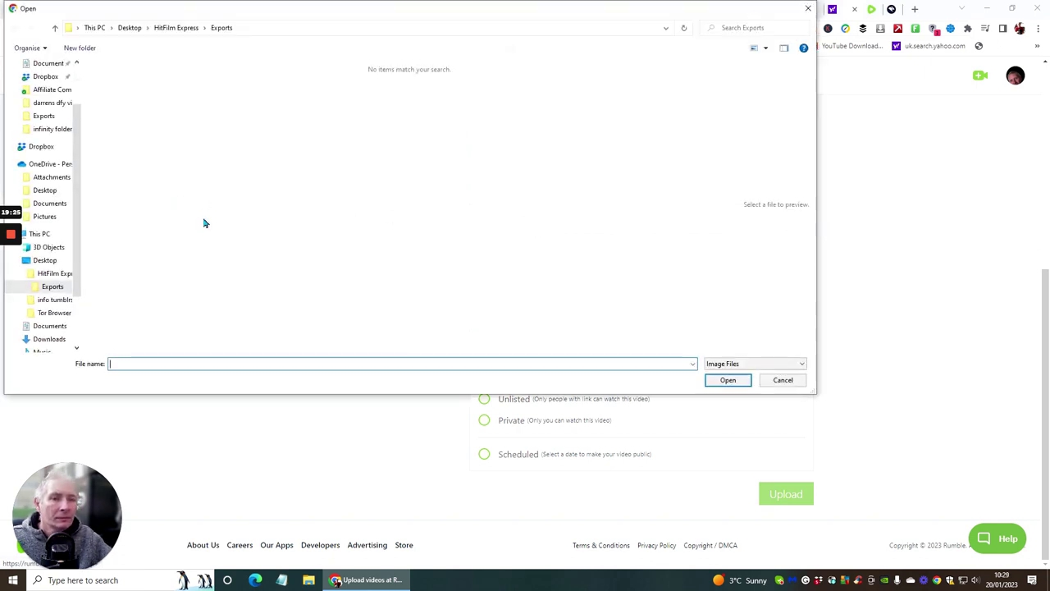
{"action": "scroll", "coordinate": [73, 73], "scroll_direction": "up", "scroll_amount": 2}
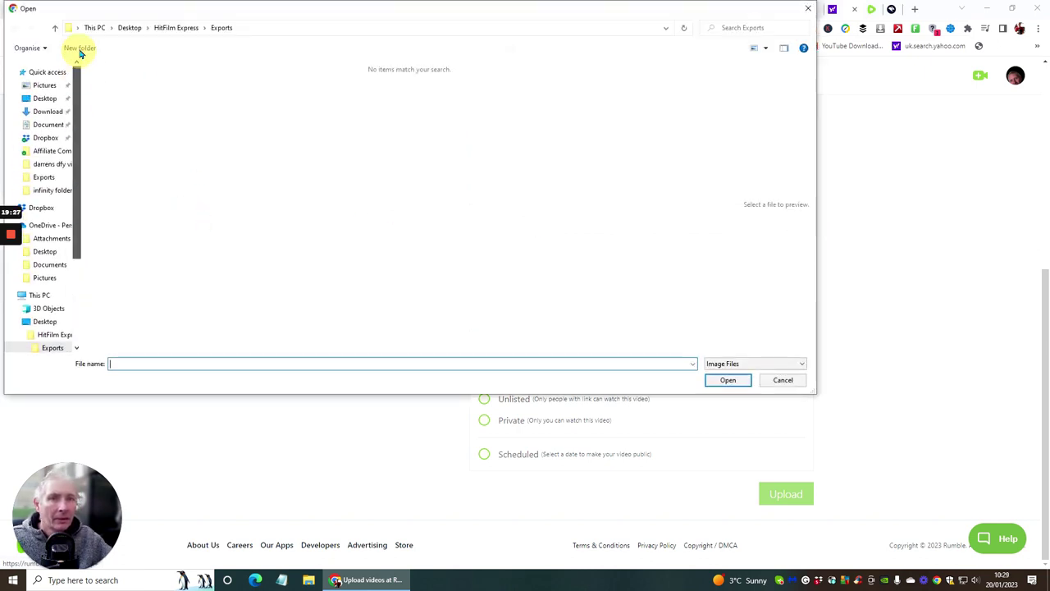
{"action": "left_click", "coordinate": [47, 112]}
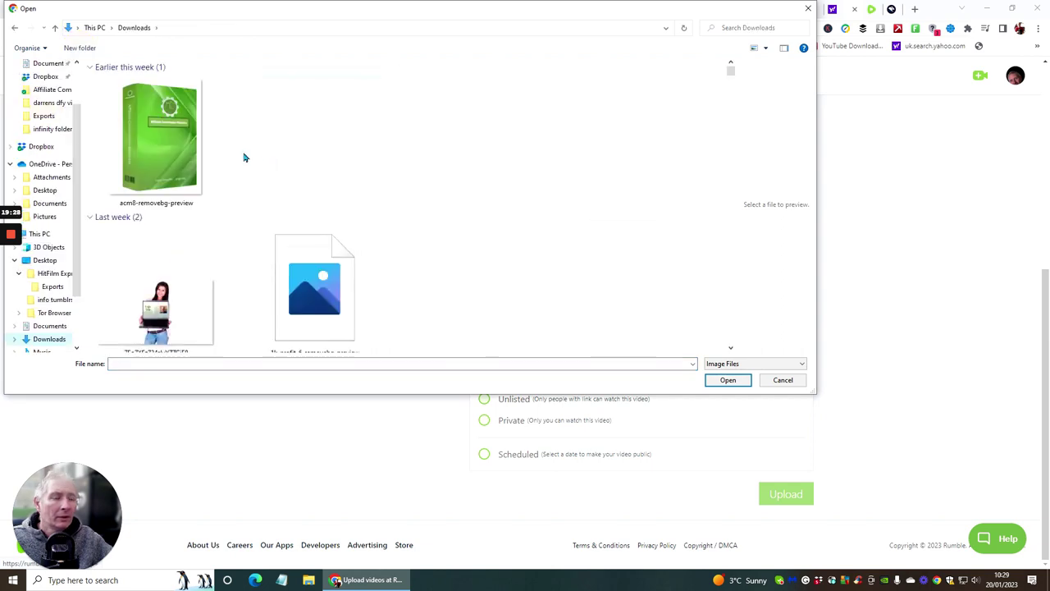
Step: Look through the Downloads images by date for the Untapped Traffic review thumbnail
{"action": "scroll", "coordinate": [253, 152], "scroll_direction": "down", "scroll_amount": 3}
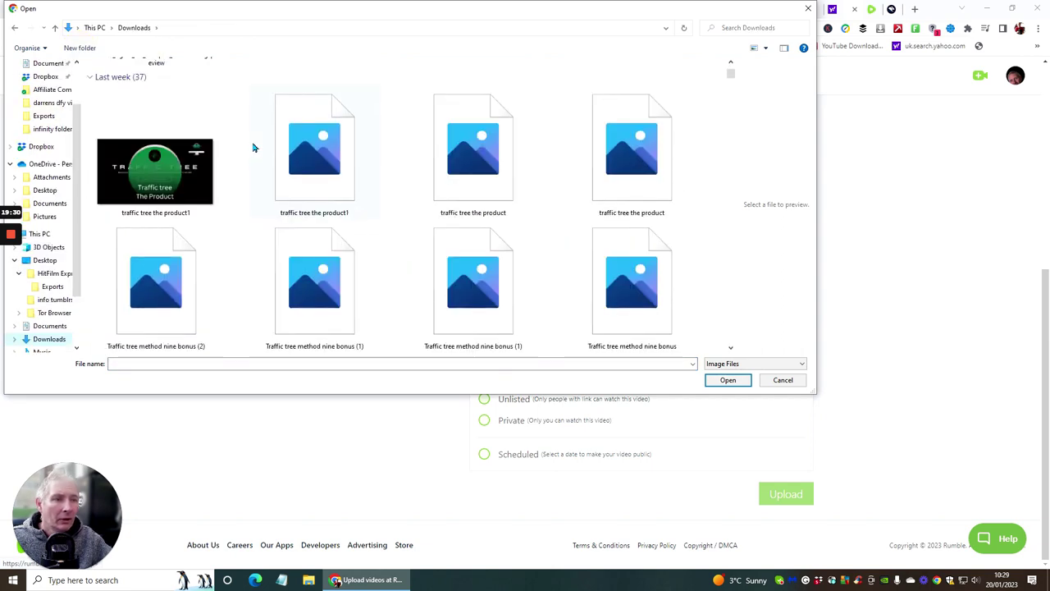
{"action": "scroll", "coordinate": [254, 148], "scroll_direction": "down", "scroll_amount": 10}
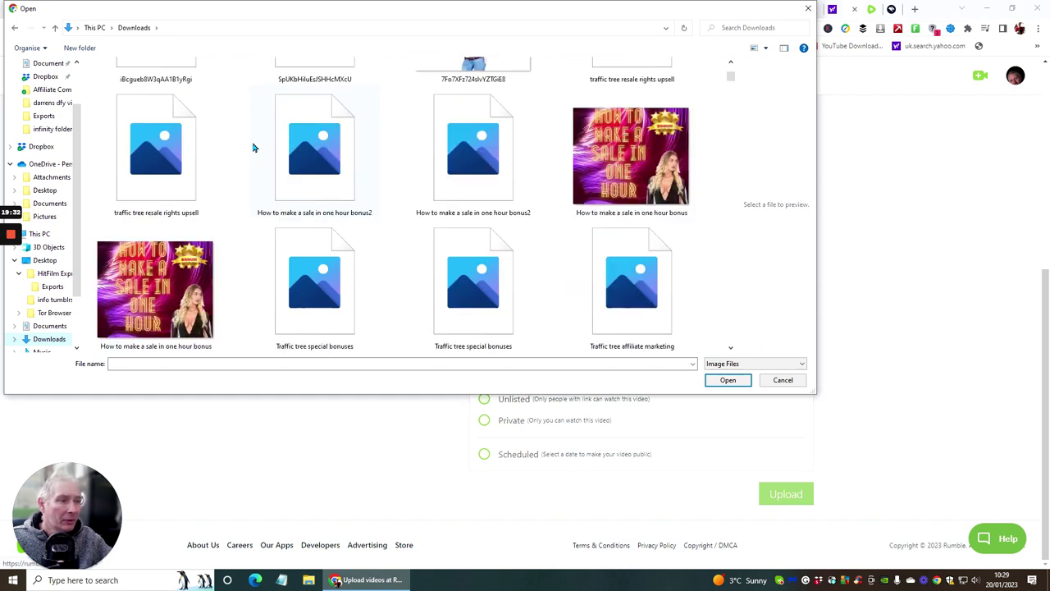
{"action": "scroll", "coordinate": [253, 148], "scroll_direction": "down", "scroll_amount": 3}
{"action": "scroll", "coordinate": [253, 147], "scroll_direction": "down", "scroll_amount": 8}
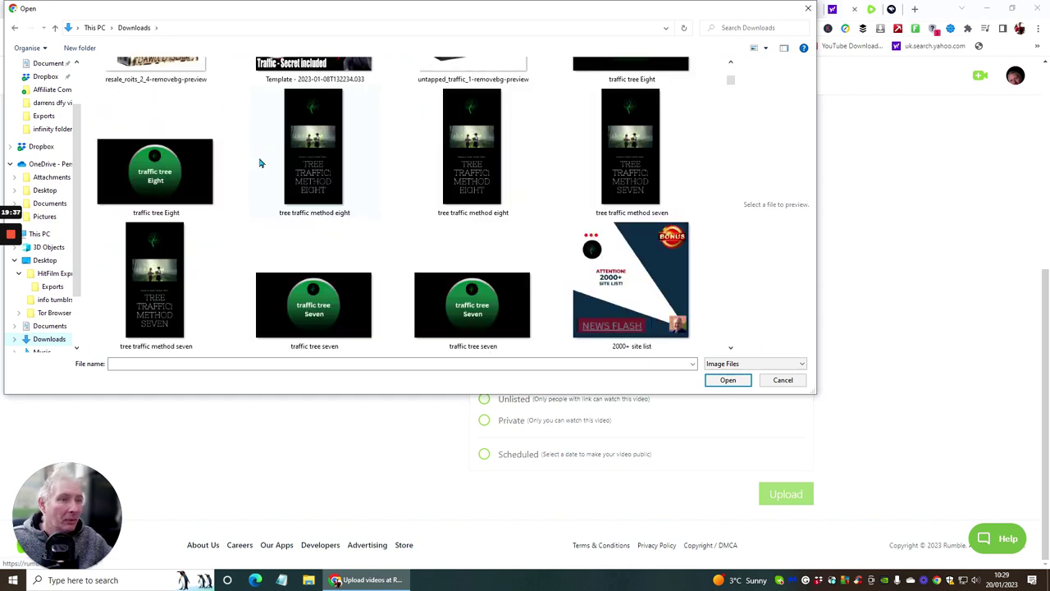
{"action": "scroll", "coordinate": [256, 152], "scroll_direction": "up", "scroll_amount": 12}
{"action": "scroll", "coordinate": [263, 160], "scroll_direction": "up", "scroll_amount": 10}
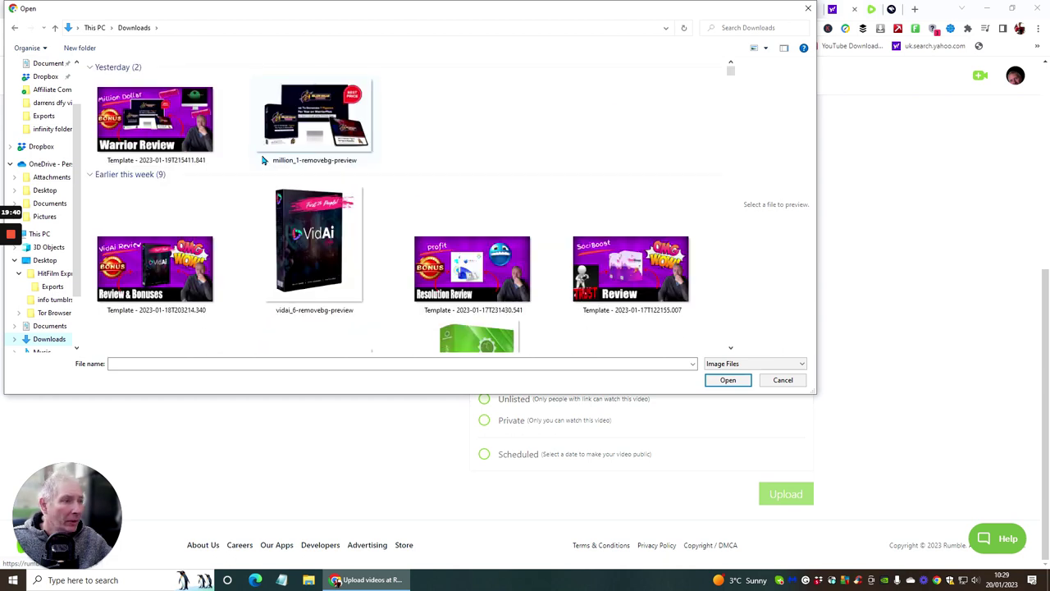
{"action": "scroll", "coordinate": [243, 170], "scroll_direction": "down", "scroll_amount": 1}
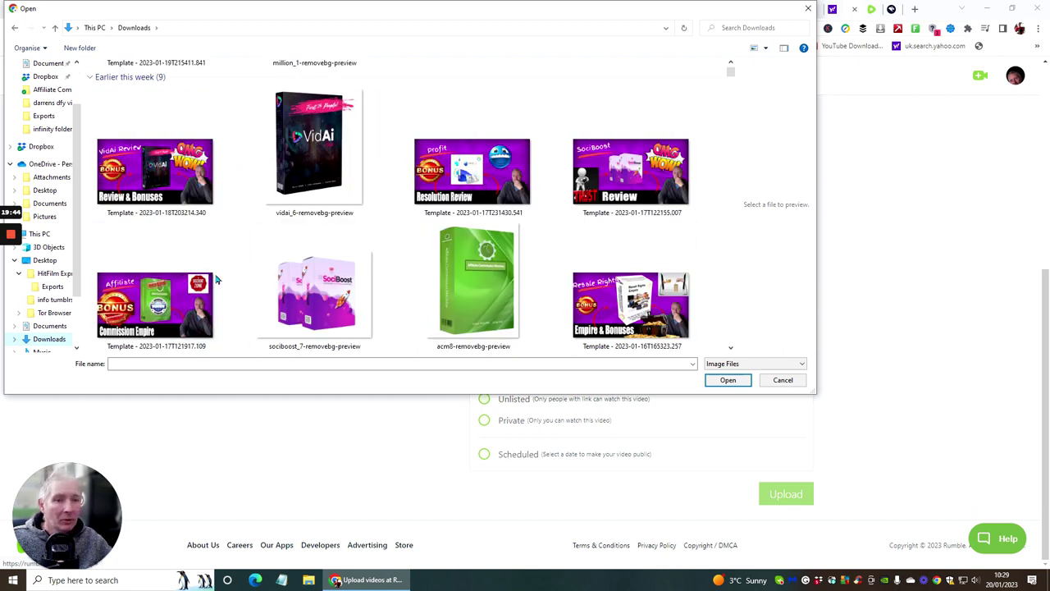
{"action": "scroll", "coordinate": [206, 195], "scroll_direction": "down", "scroll_amount": 2}
{"action": "scroll", "coordinate": [206, 194], "scroll_direction": "down", "scroll_amount": 6}
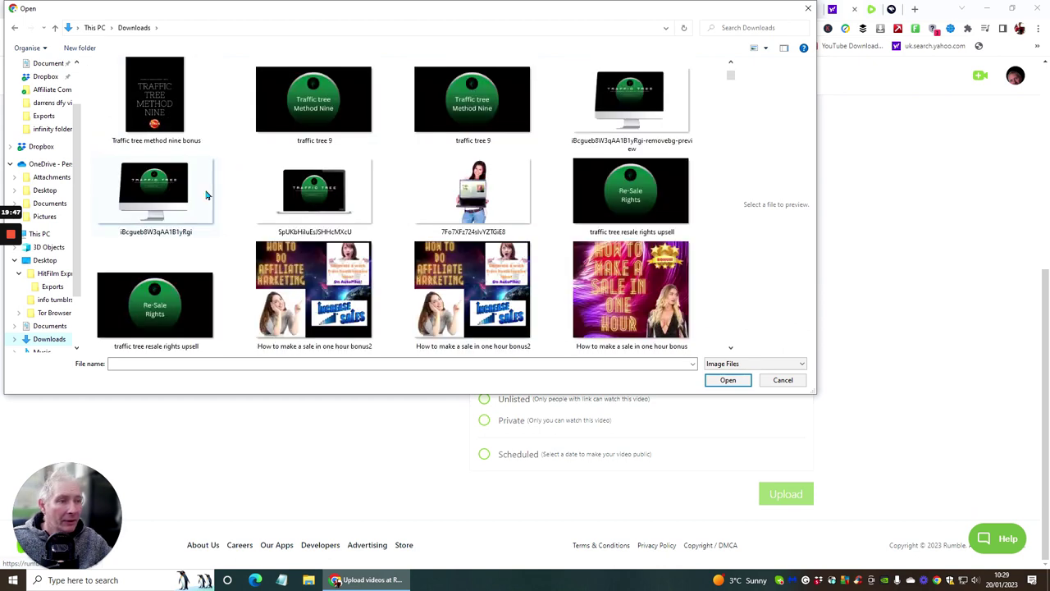
{"action": "scroll", "coordinate": [207, 194], "scroll_direction": "down", "scroll_amount": 5}
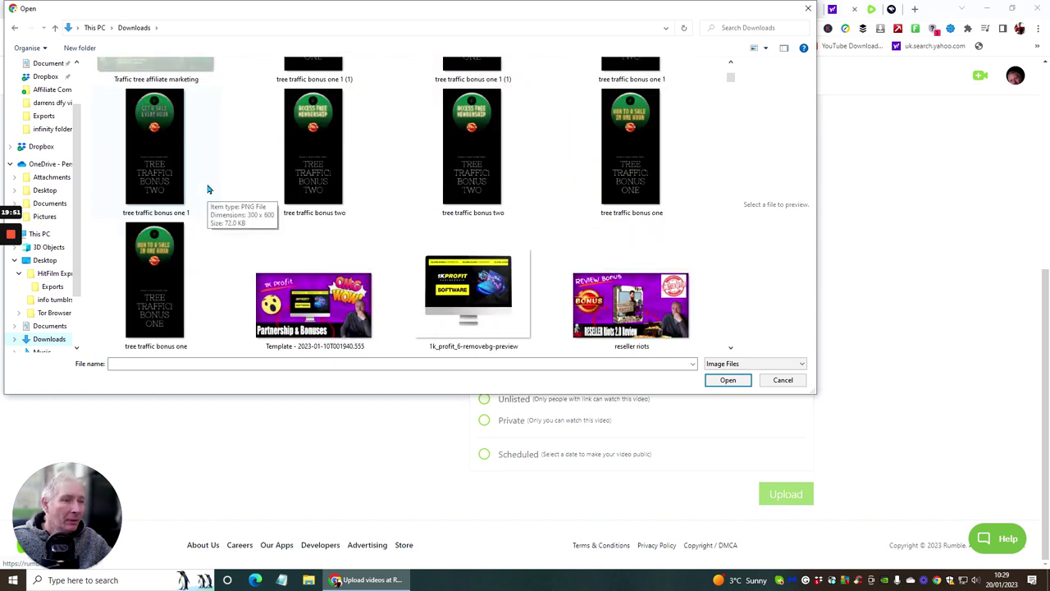
{"action": "scroll", "coordinate": [208, 189], "scroll_direction": "down", "scroll_amount": 2}
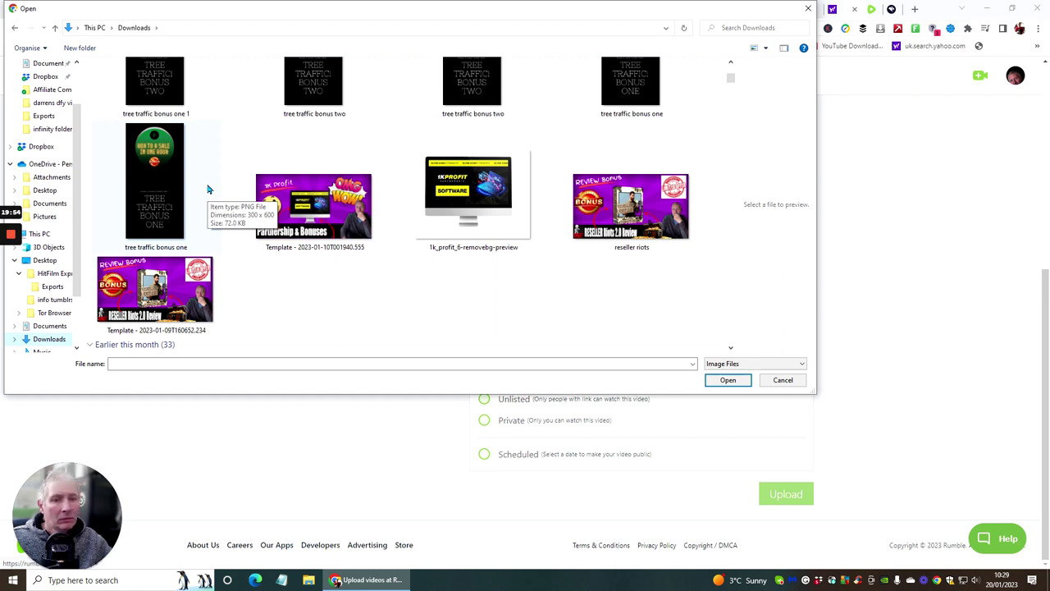
{"action": "scroll", "coordinate": [207, 189], "scroll_direction": "down", "scroll_amount": 8}
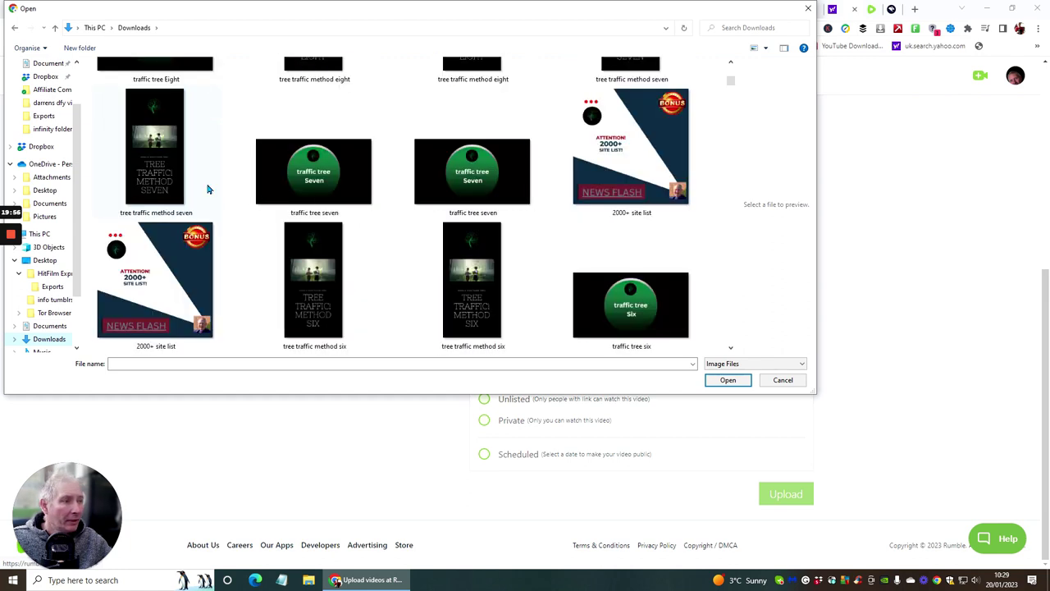
{"action": "scroll", "coordinate": [207, 190], "scroll_direction": "down", "scroll_amount": 4}
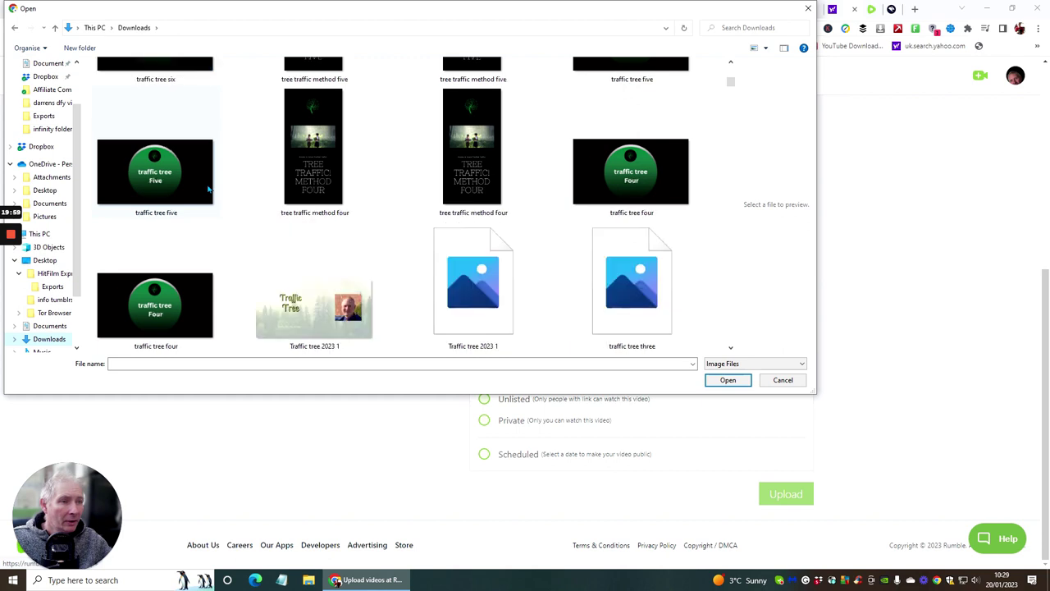
{"action": "scroll", "coordinate": [207, 189], "scroll_direction": "down", "scroll_amount": 2}
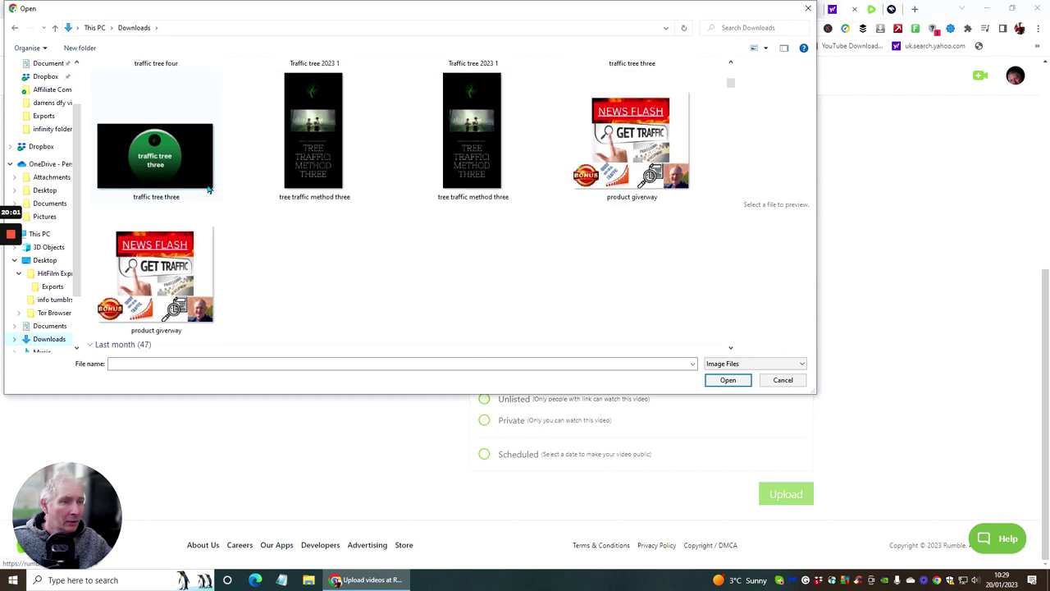
{"action": "scroll", "coordinate": [207, 190], "scroll_direction": "down", "scroll_amount": 6}
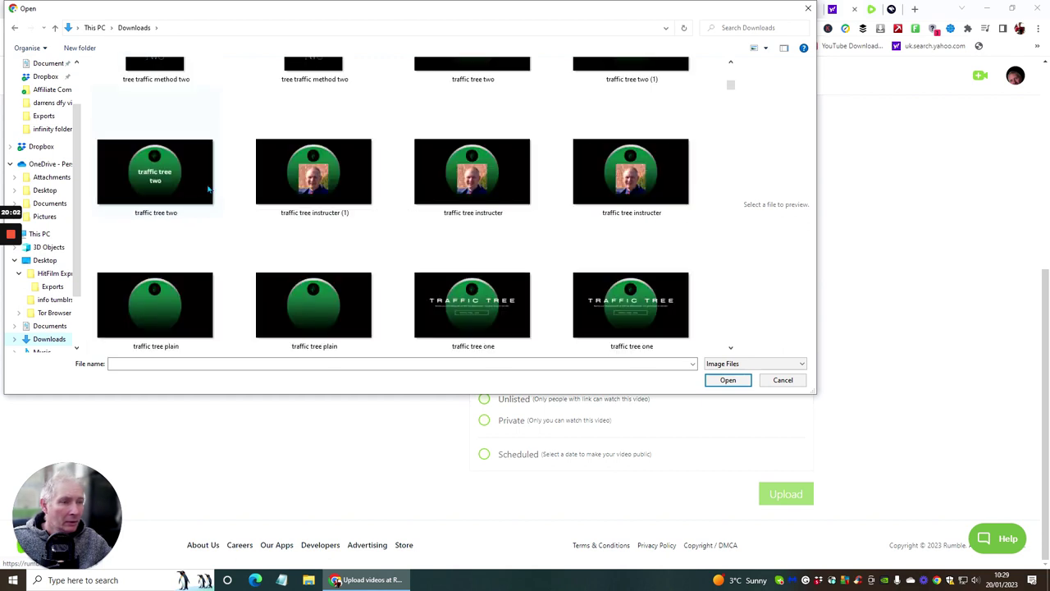
{"action": "scroll", "coordinate": [208, 189], "scroll_direction": "down", "scroll_amount": 4}
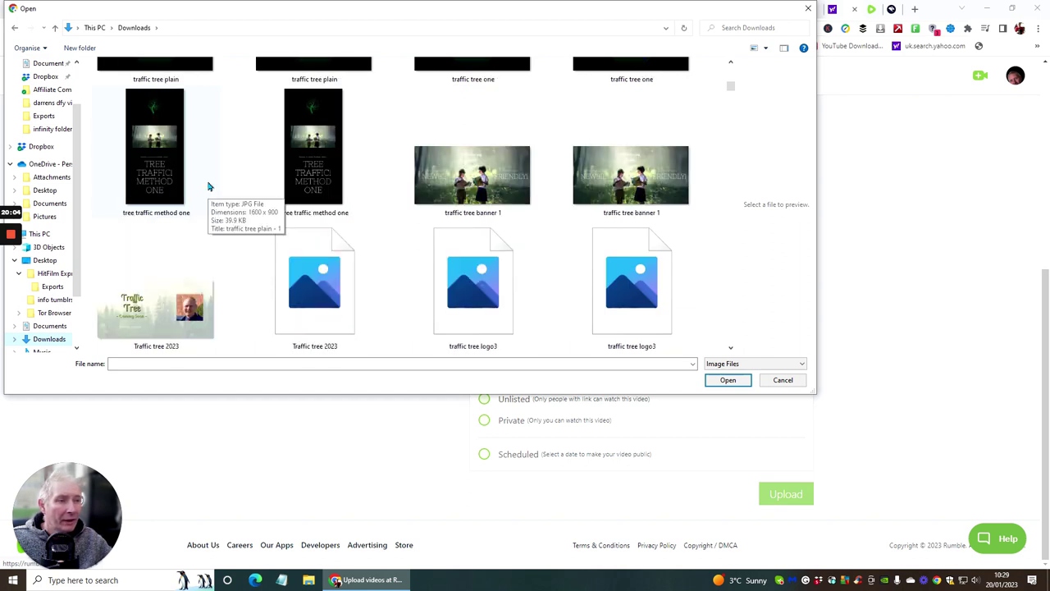
{"action": "scroll", "coordinate": [208, 190], "scroll_direction": "down", "scroll_amount": 6}
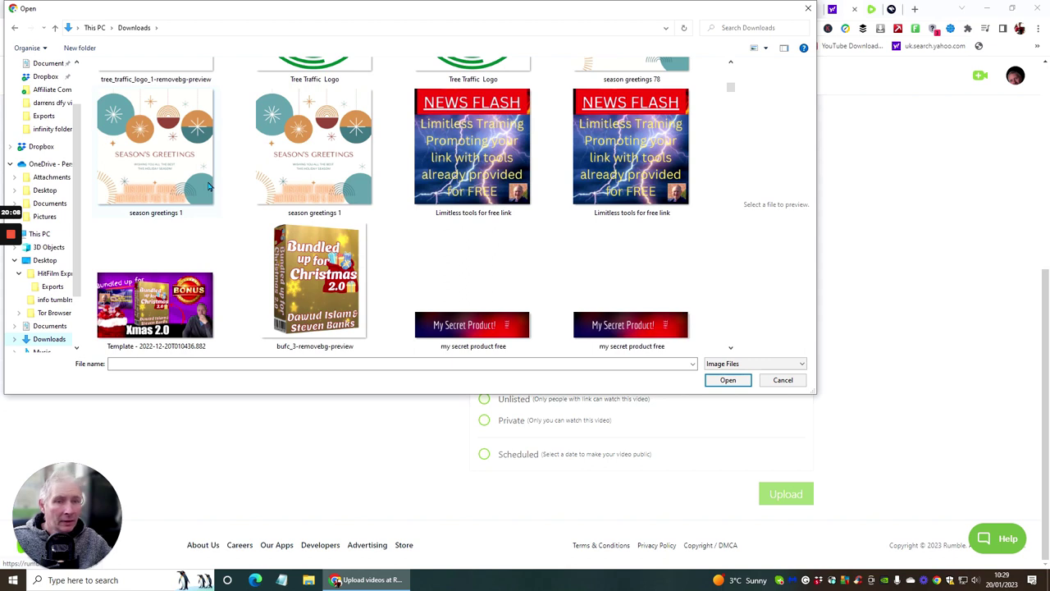
{"action": "scroll", "coordinate": [208, 187], "scroll_direction": "down", "scroll_amount": 2}
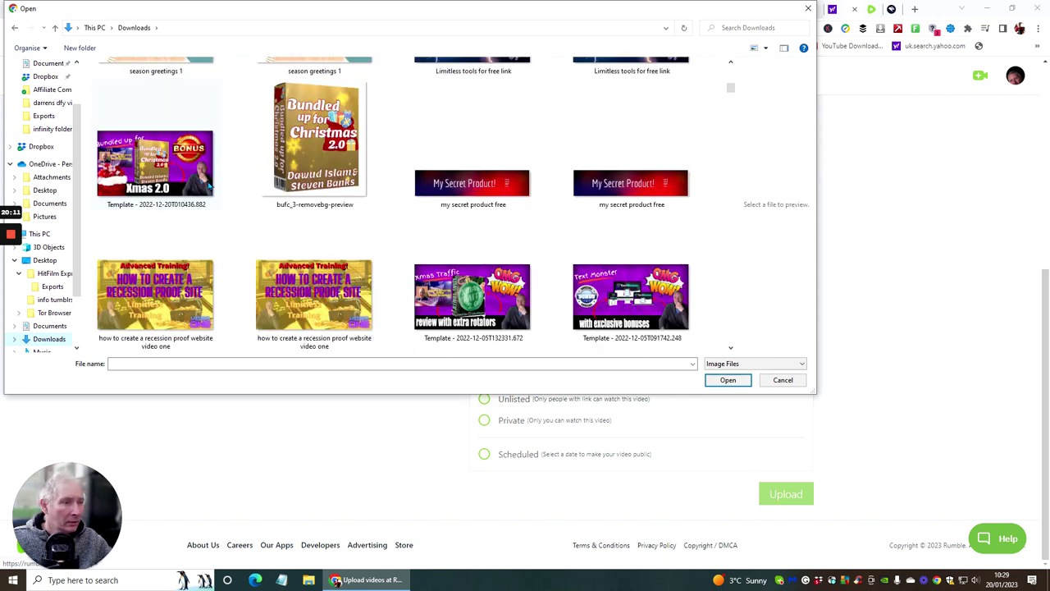
{"action": "scroll", "coordinate": [209, 187], "scroll_direction": "down", "scroll_amount": 2}
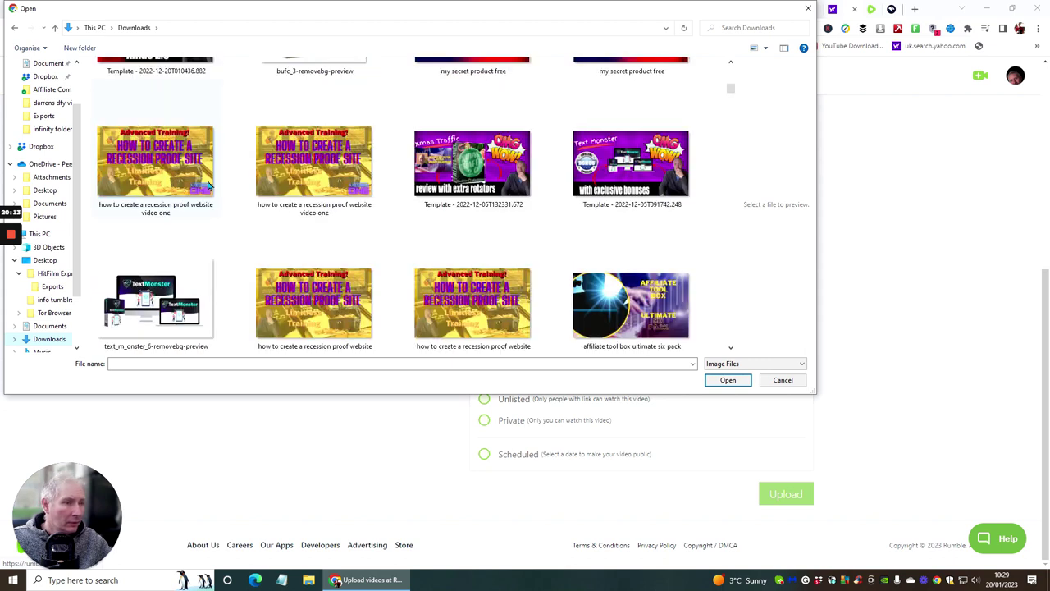
{"action": "scroll", "coordinate": [209, 187], "scroll_direction": "down", "scroll_amount": 4}
Step: Set the Untapped 2023 image "Template - 2023-01-08T132234.033" from earlier this month as the video's custom thumbnail
{"action": "scroll", "coordinate": [209, 187], "scroll_direction": "down", "scroll_amount": 10}
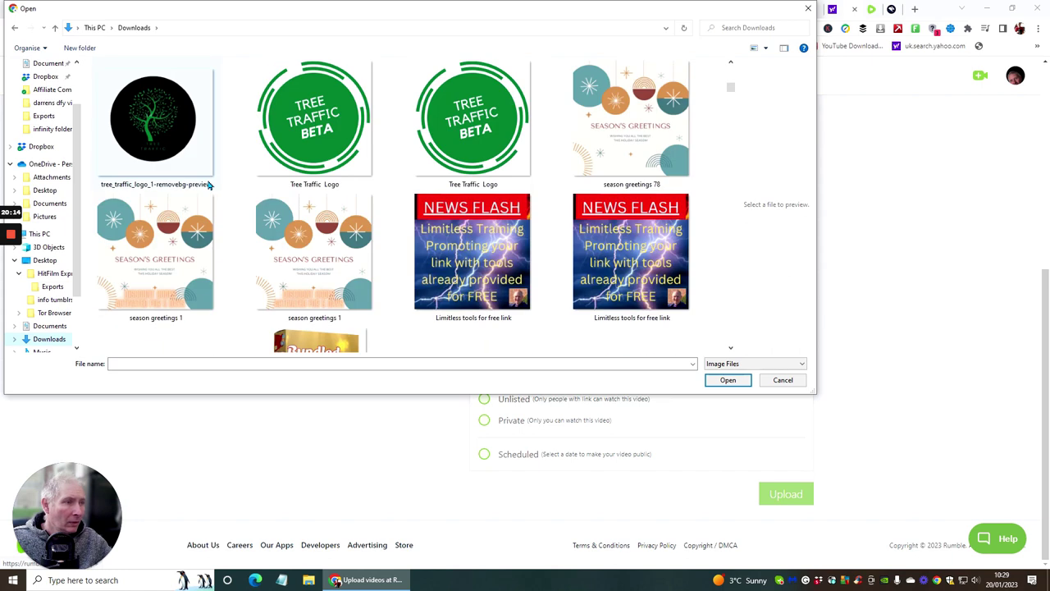
{"action": "scroll", "coordinate": [209, 186], "scroll_direction": "up", "scroll_amount": 6}
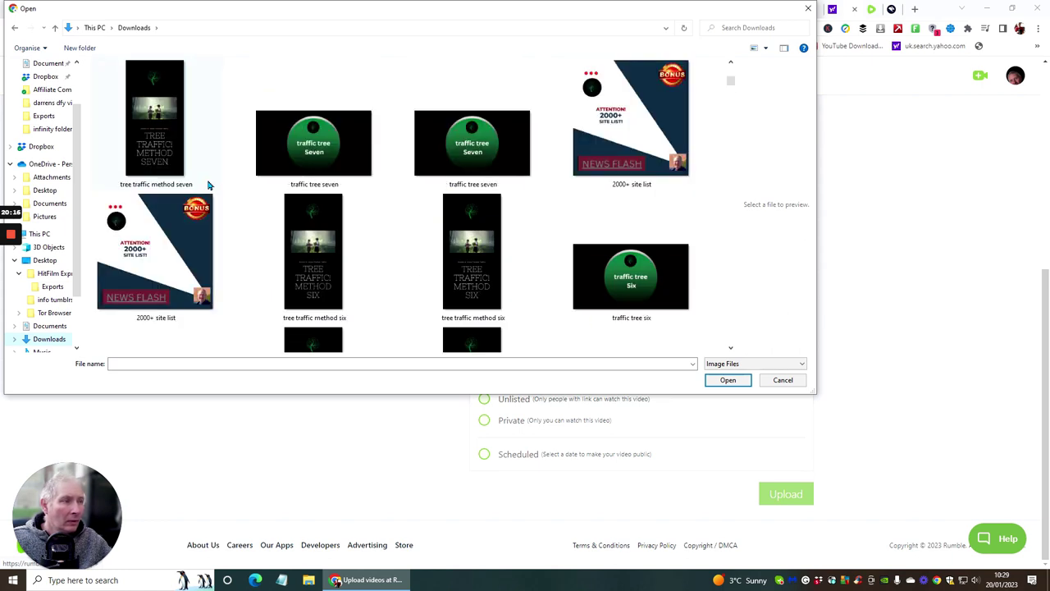
{"action": "scroll", "coordinate": [209, 186], "scroll_direction": "down", "scroll_amount": 3}
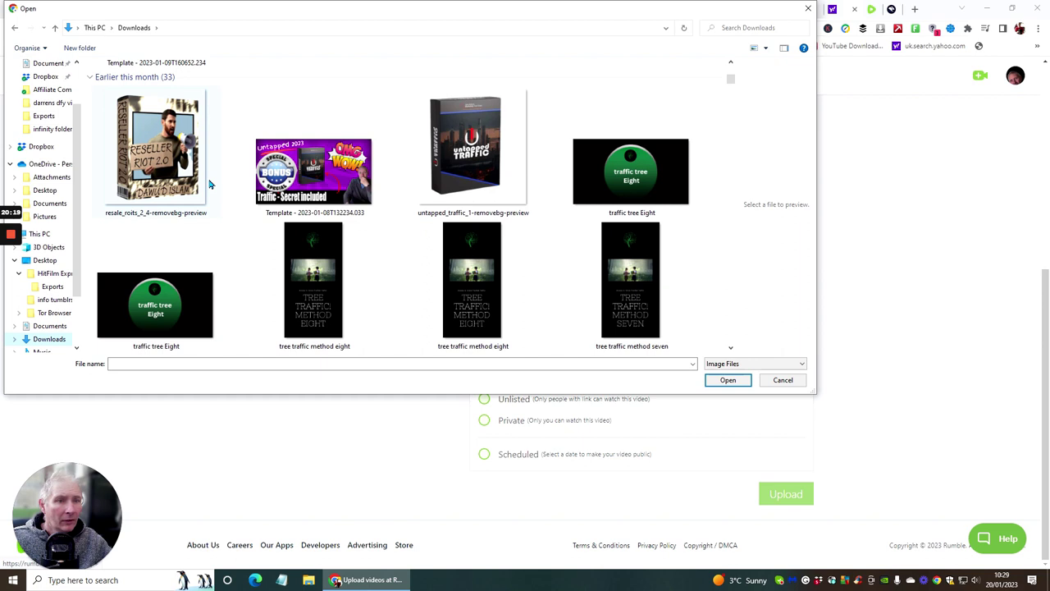
{"action": "scroll", "coordinate": [209, 185], "scroll_direction": "up", "scroll_amount": 8}
{"action": "scroll", "coordinate": [209, 185], "scroll_direction": "down", "scroll_amount": 4}
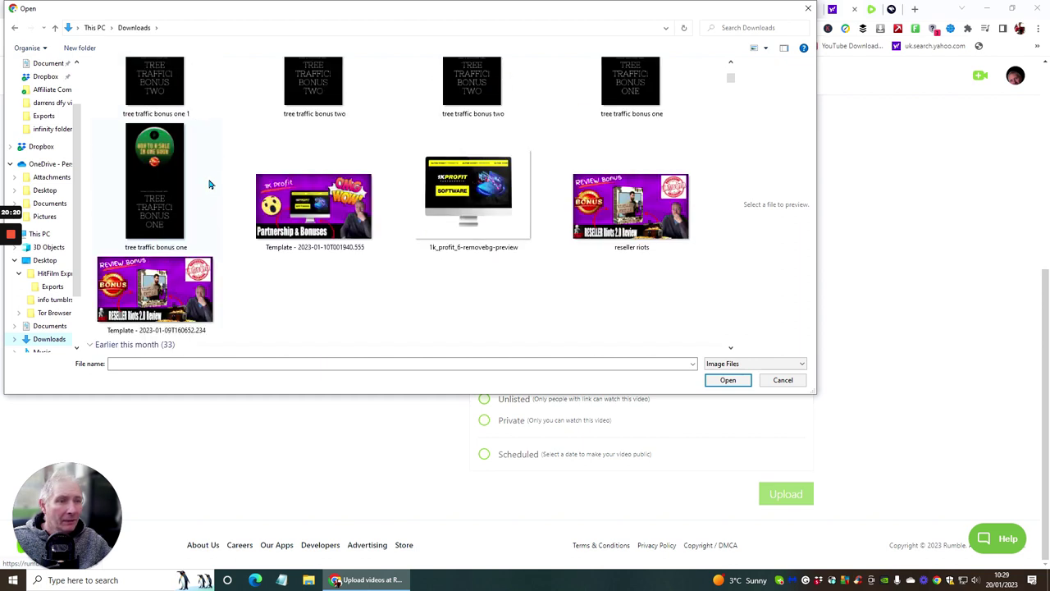
{"action": "scroll", "coordinate": [209, 185], "scroll_direction": "down", "scroll_amount": 3}
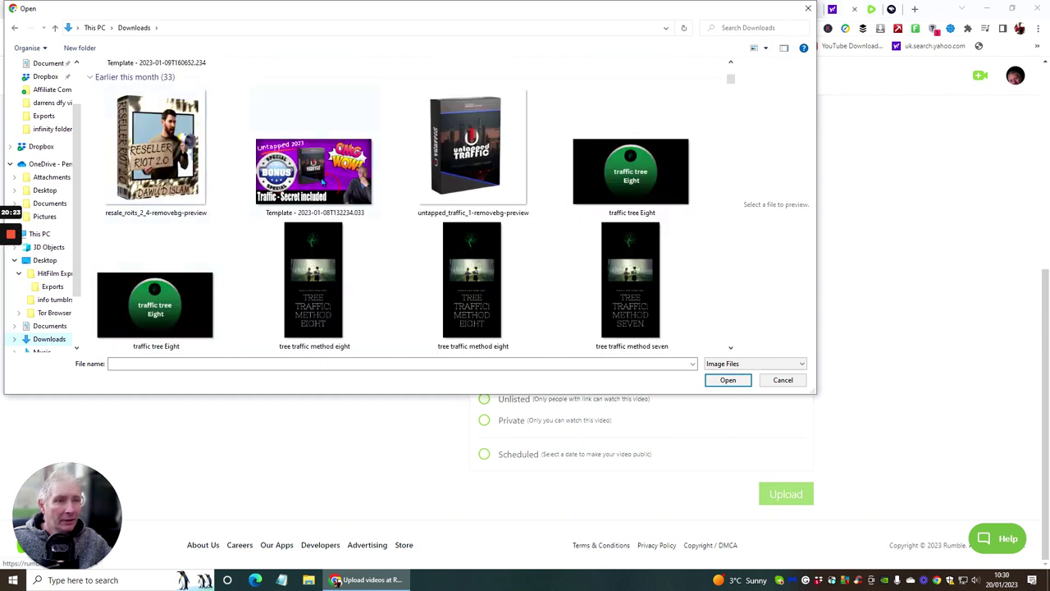
{"action": "left_click", "coordinate": [322, 180]}
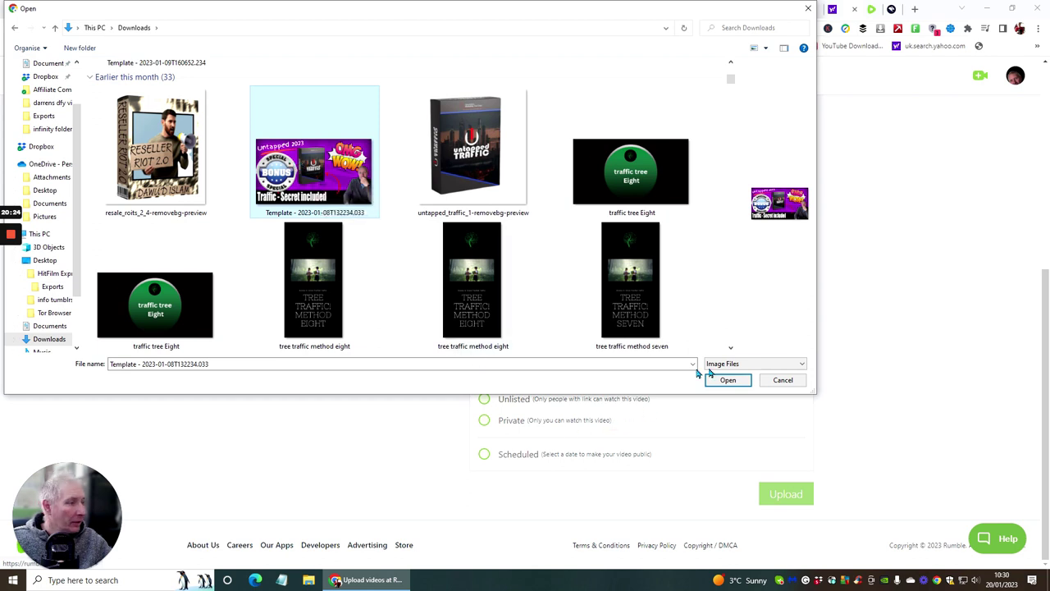
{"action": "left_click", "coordinate": [726, 381]}
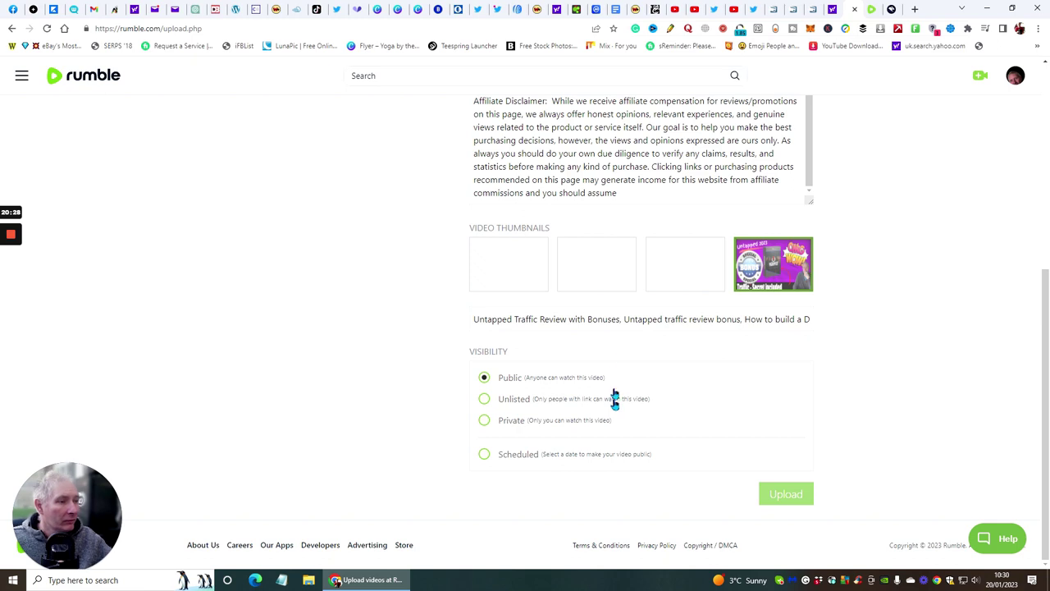
Step: Check the video's upload progress and proceed with the public upload to the licensing options
{"action": "scroll", "coordinate": [323, 284], "scroll_direction": "up", "scroll_amount": 5}
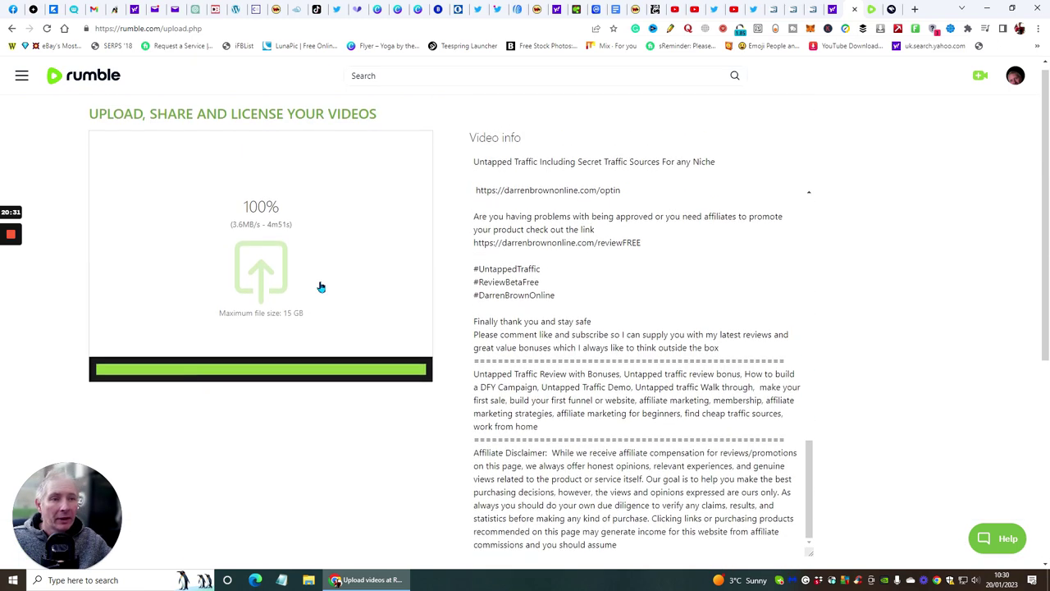
{"action": "scroll", "coordinate": [356, 281], "scroll_direction": "down", "scroll_amount": 5}
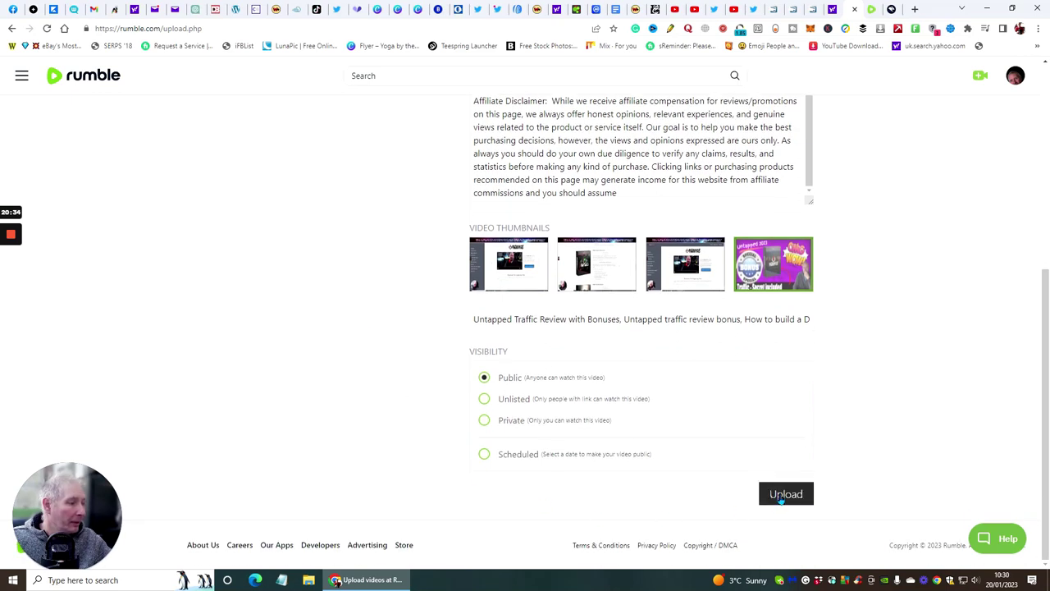
{"action": "left_click", "coordinate": [786, 495]}
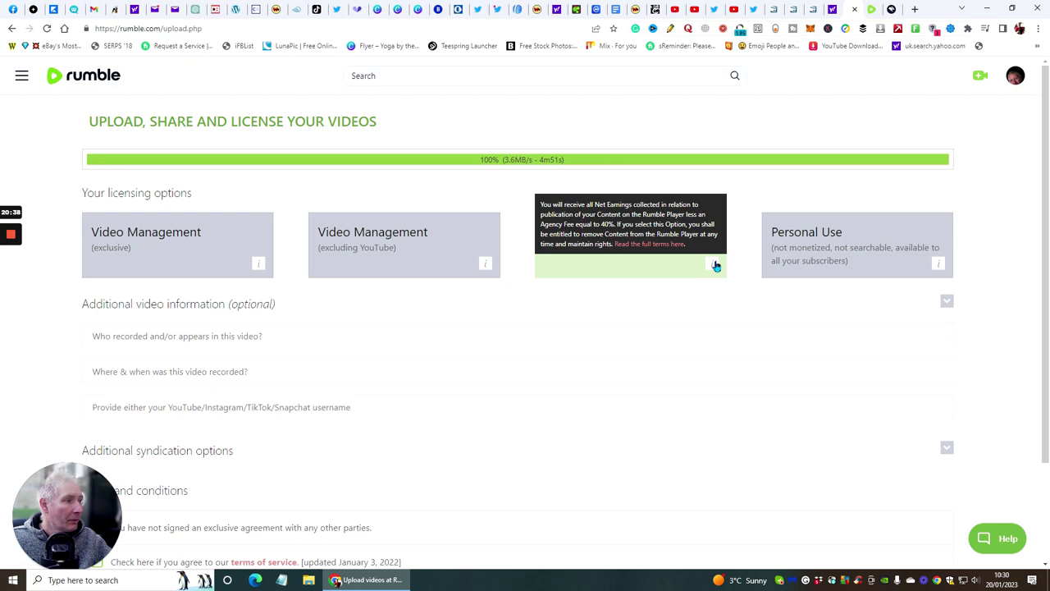
Step: Enter the presenter's name with "Affiliate Marketer" as who appears in the video, and accept the no-exclusive-agreement statement and the terms of service
{"action": "scroll", "coordinate": [422, 272], "scroll_direction": "down", "scroll_amount": 3}
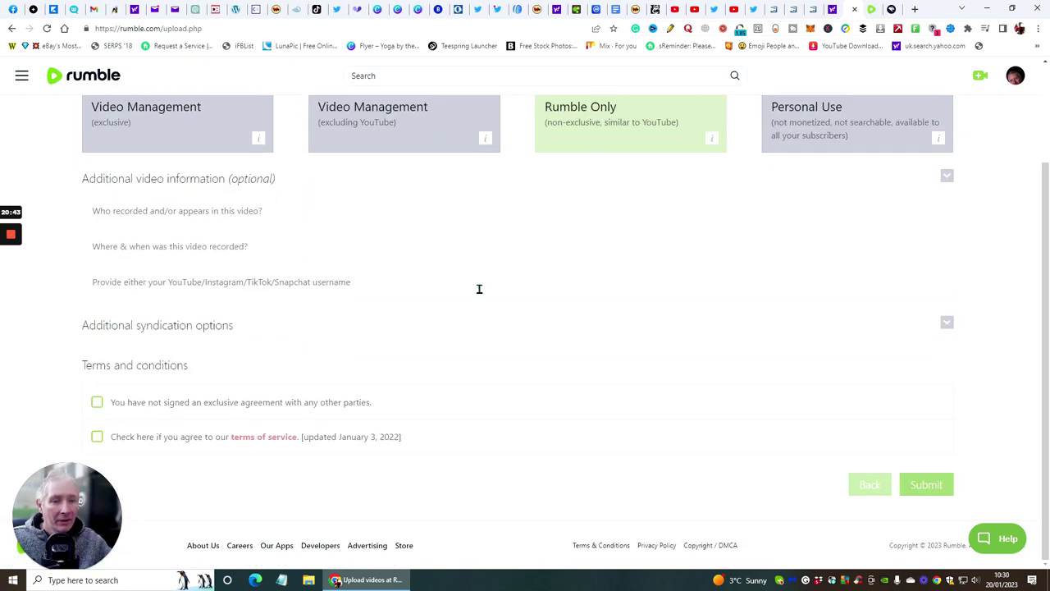
{"action": "left_click", "coordinate": [197, 211]}
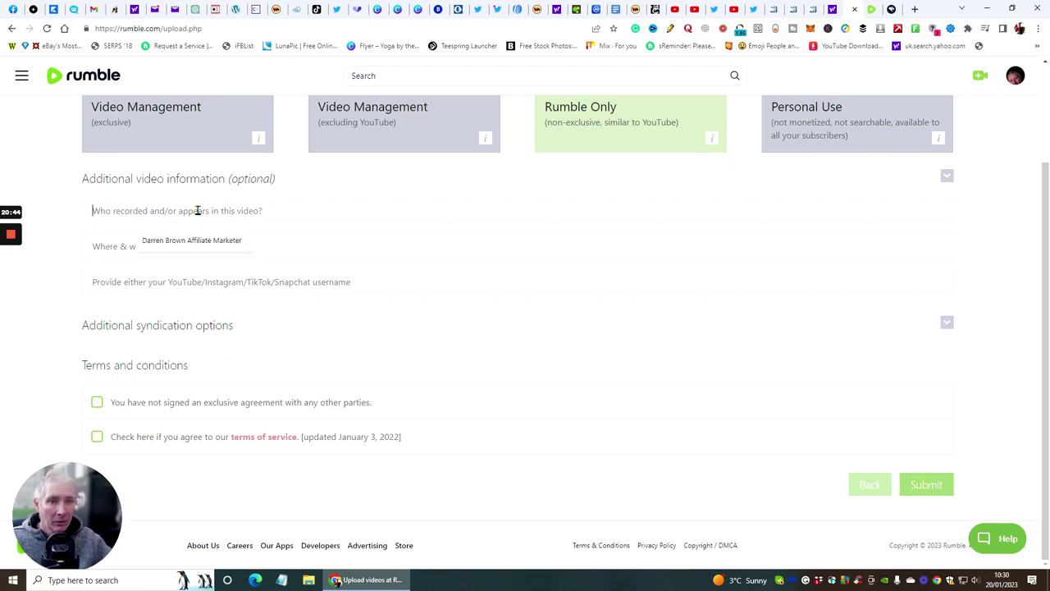
{"action": "type", "text": "Darren Brown"}
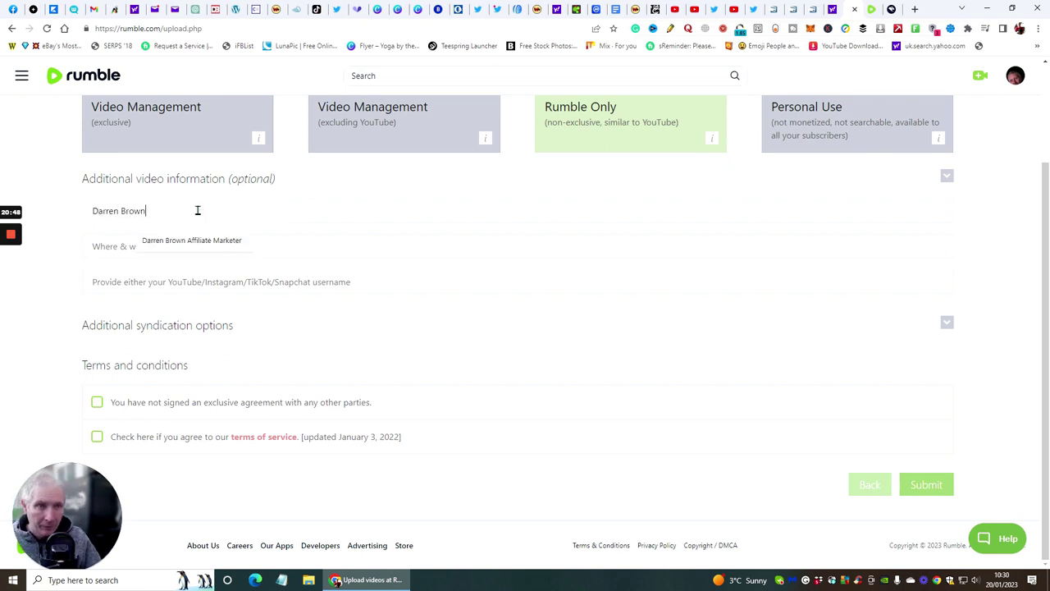
{"action": "left_click", "coordinate": [188, 240]}
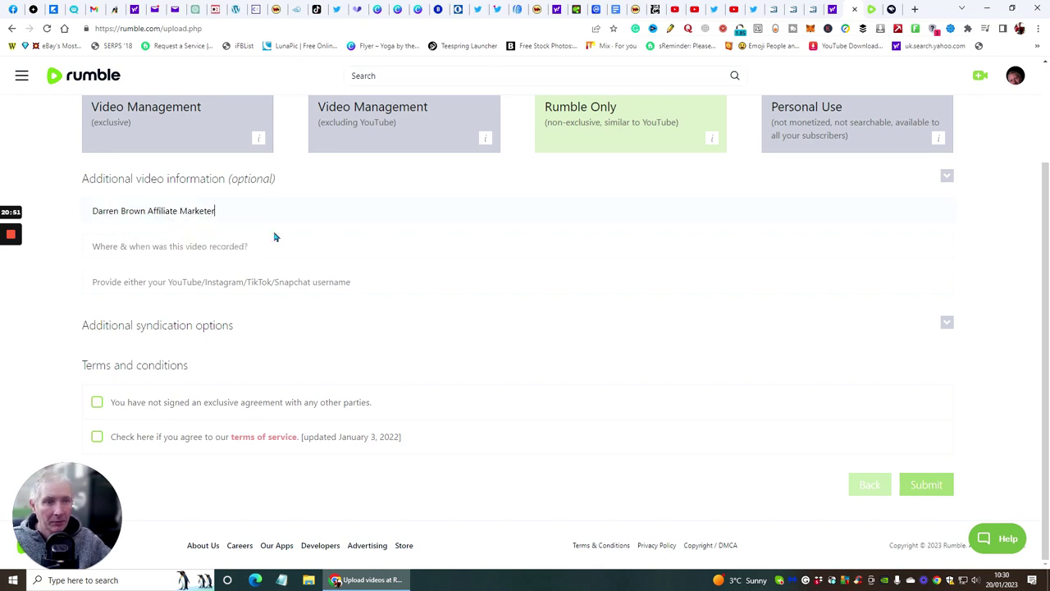
{"action": "left_click", "coordinate": [97, 402]}
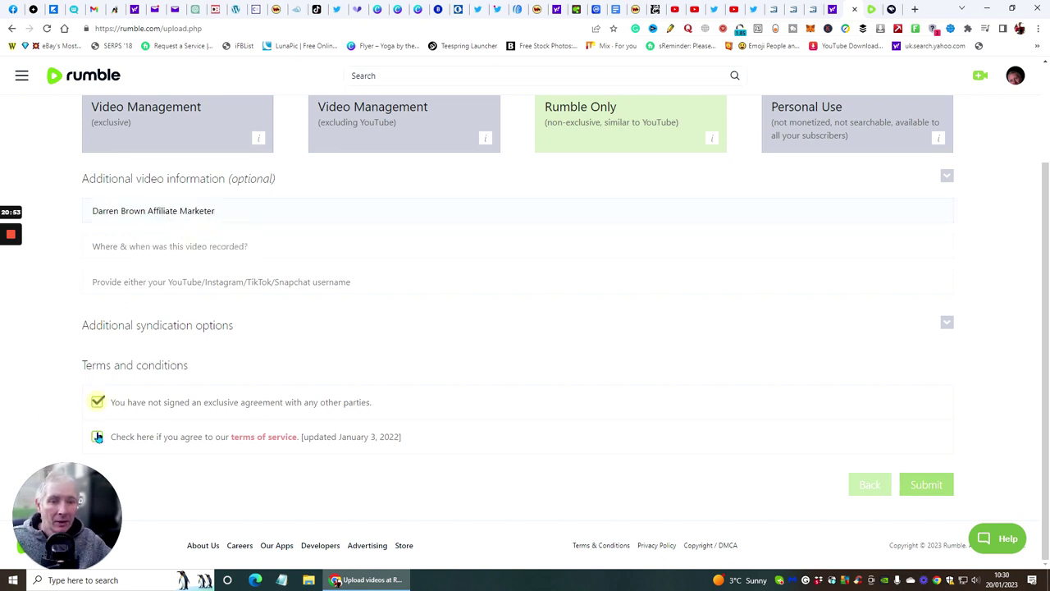
{"action": "left_click", "coordinate": [96, 438]}
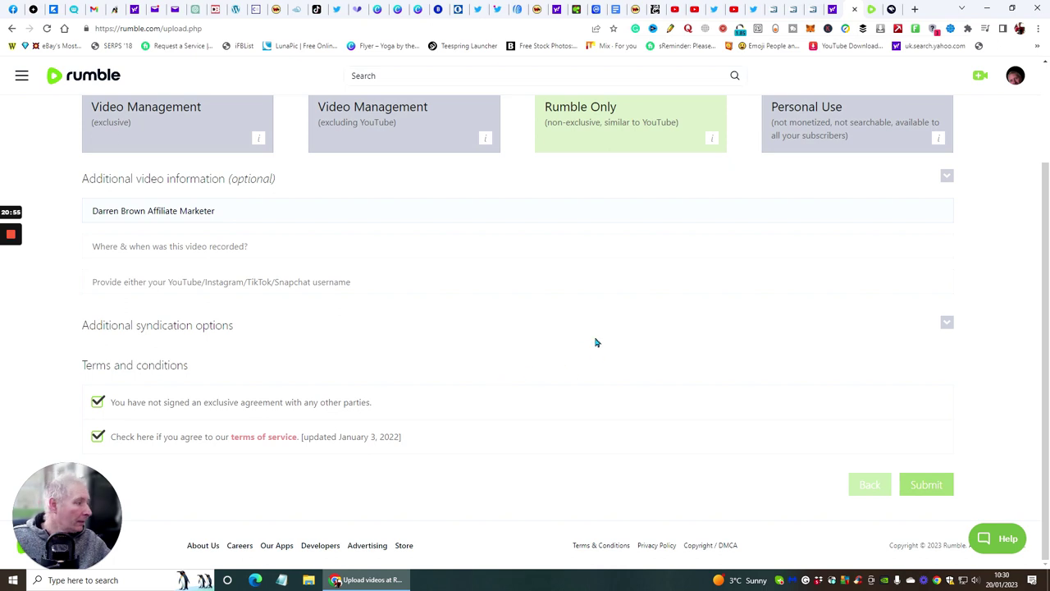
Step: Submit the Untapped Traffic video upload and copy its direct link from the completed-upload page
{"action": "left_click", "coordinate": [926, 485]}
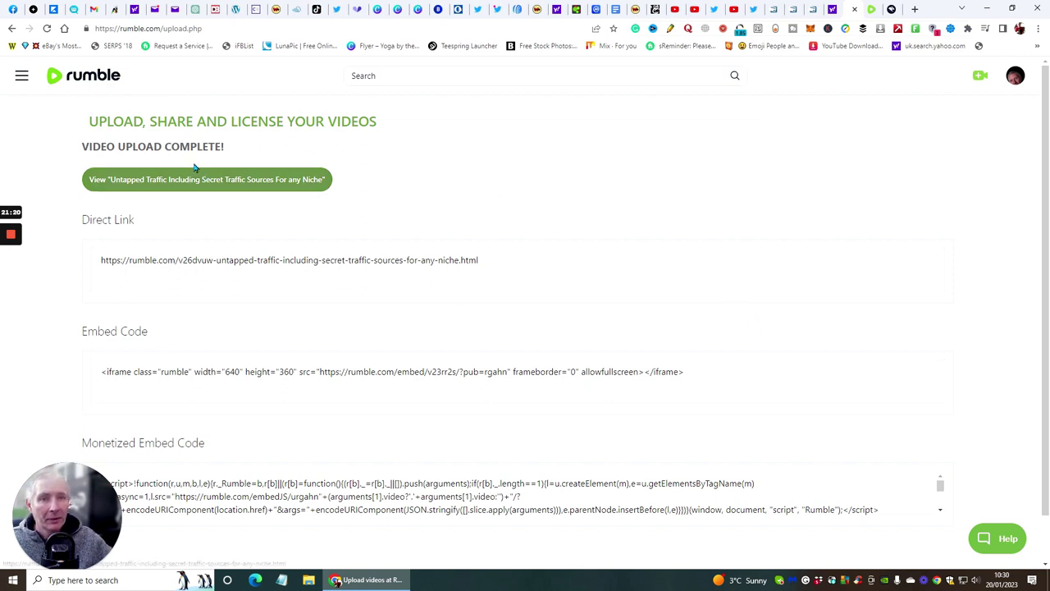
{"action": "left_click_drag", "start_coordinate": [497, 257], "coordinate": [71, 259]}
{"action": "key", "text": "ctrl+c"}
{"action": "right_click", "coordinate": [157, 261]}
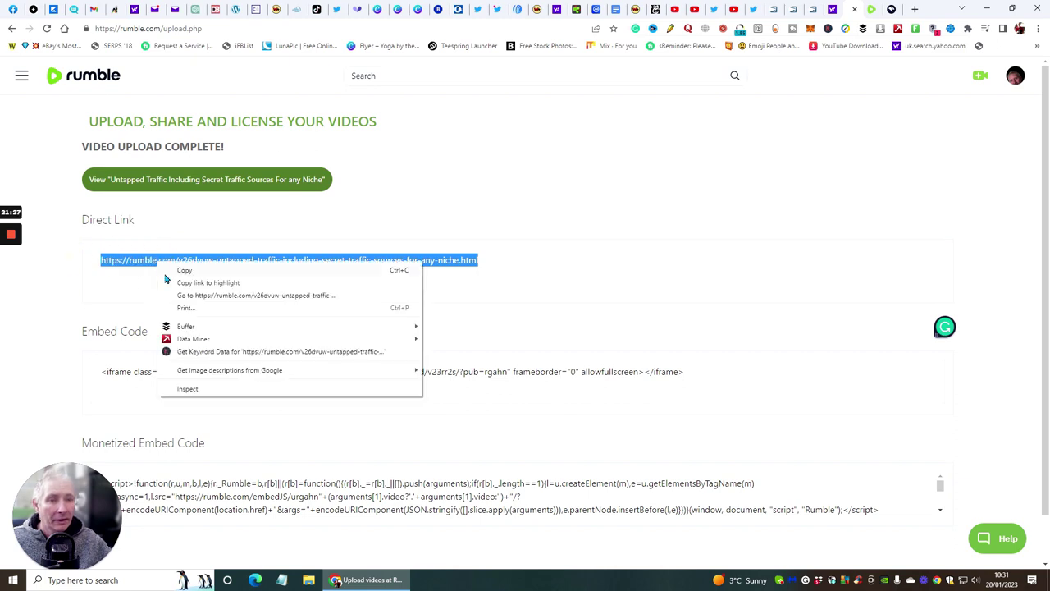
{"action": "left_click", "coordinate": [168, 273]}
Step: Switch to Twitter and publish a tweet containing the copied Rumble link to the Untapped Traffic video
{"action": "left_click", "coordinate": [492, 9]}
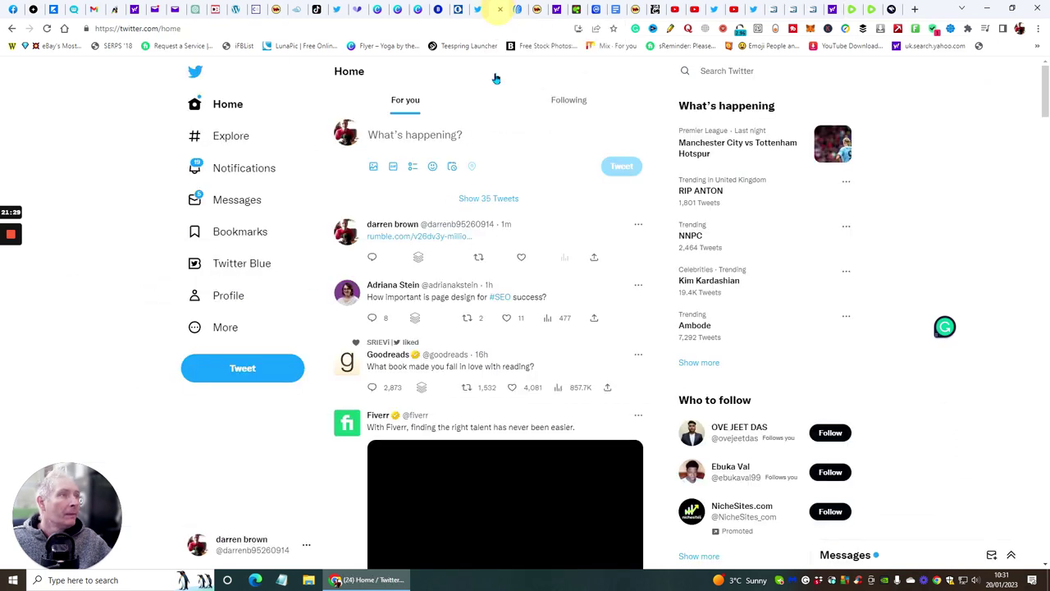
{"action": "left_click", "coordinate": [476, 138]}
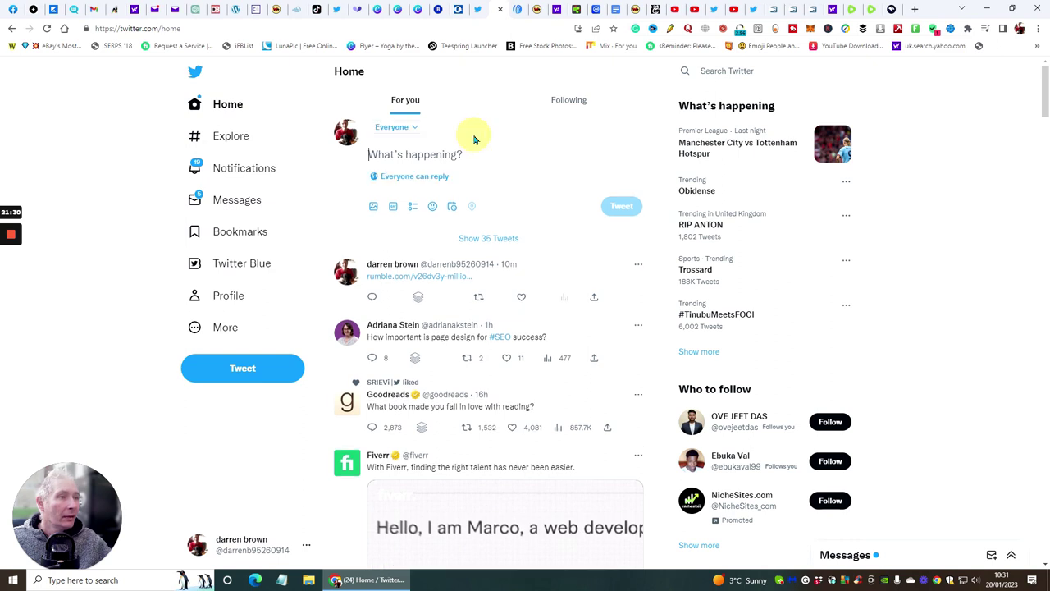
{"action": "right_click", "coordinate": [474, 150]}
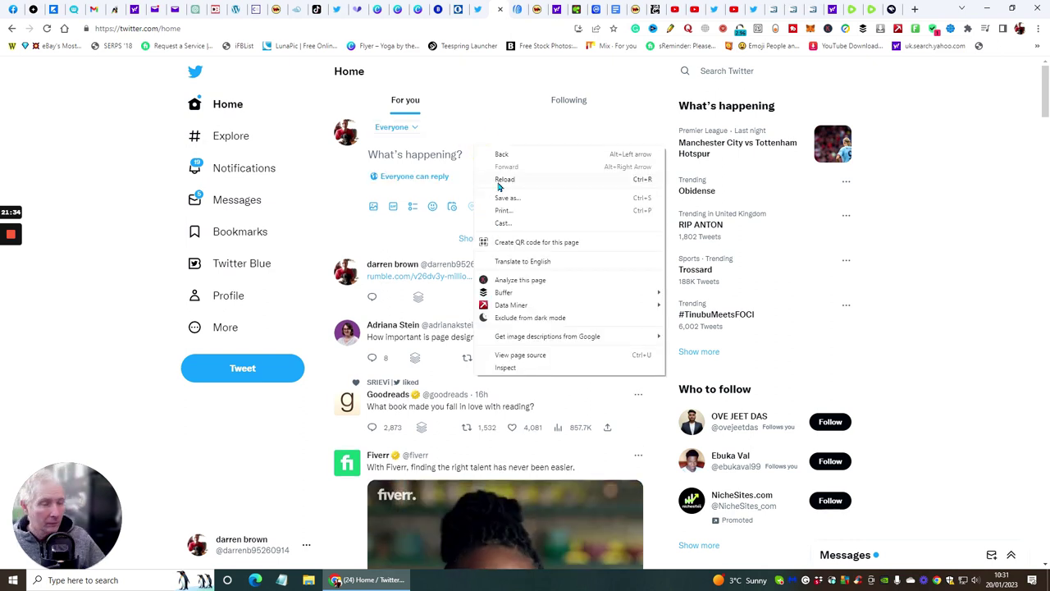
{"action": "left_click", "coordinate": [457, 162]}
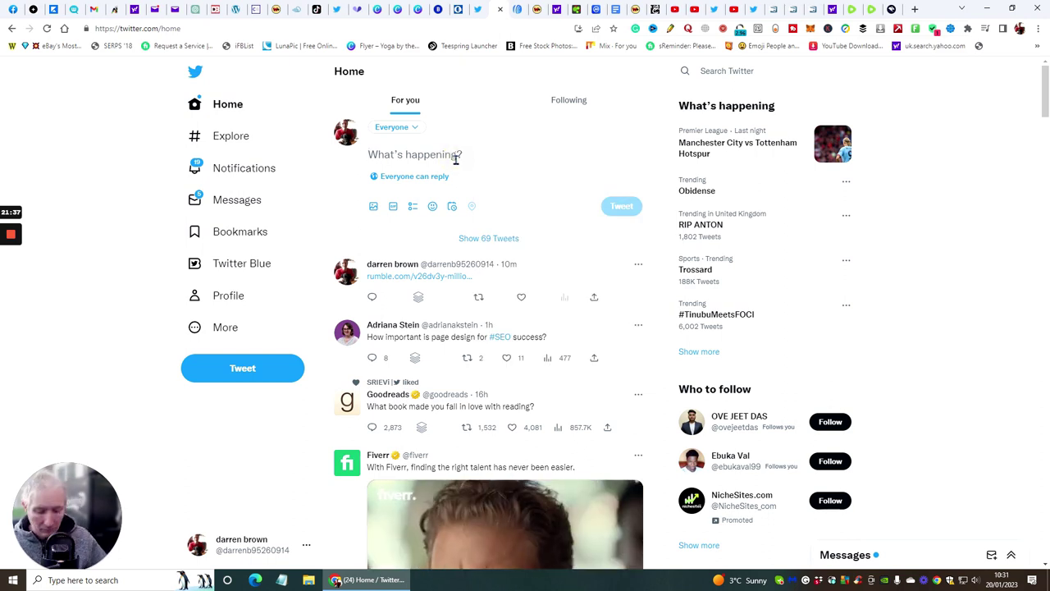
{"action": "key", "text": "ctrl+v"}
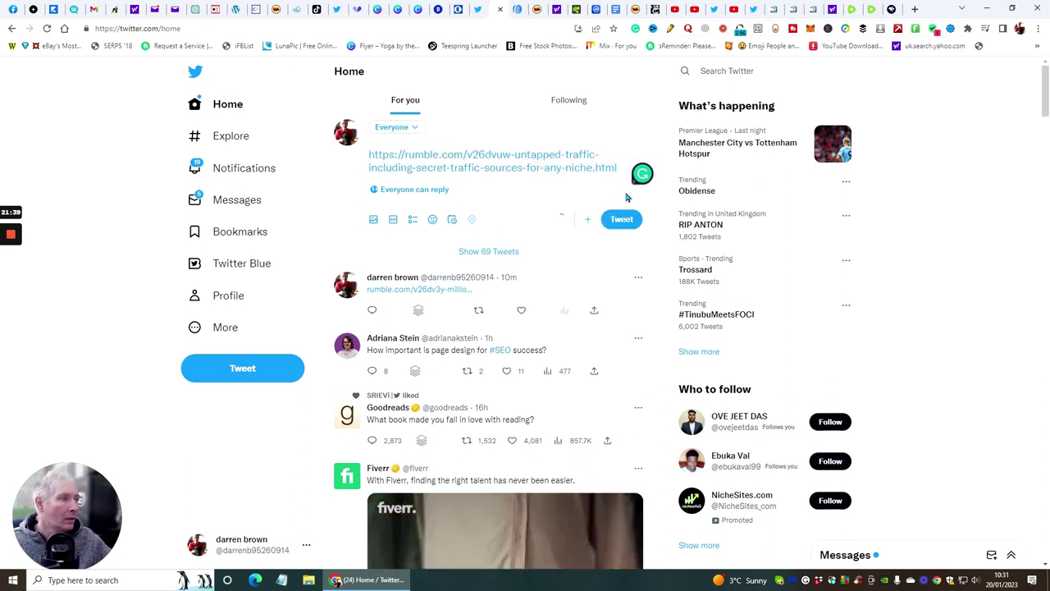
{"action": "left_click", "coordinate": [623, 219]}
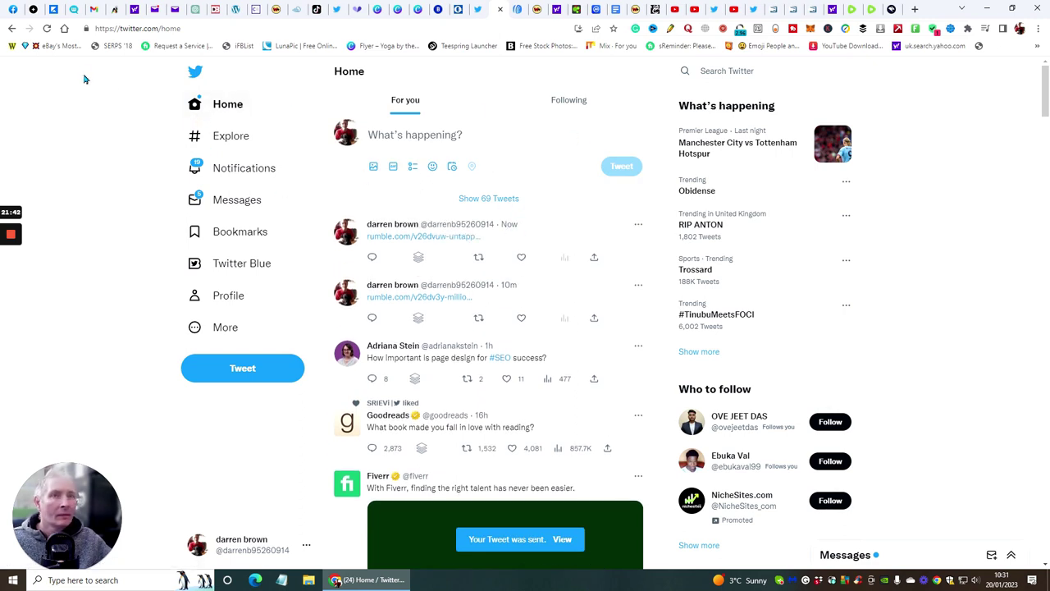
Step: Switch to Webtalk and write "This is blazing get your copy now" in a new post, correcting any misspelling
{"action": "left_click", "coordinate": [74, 10]}
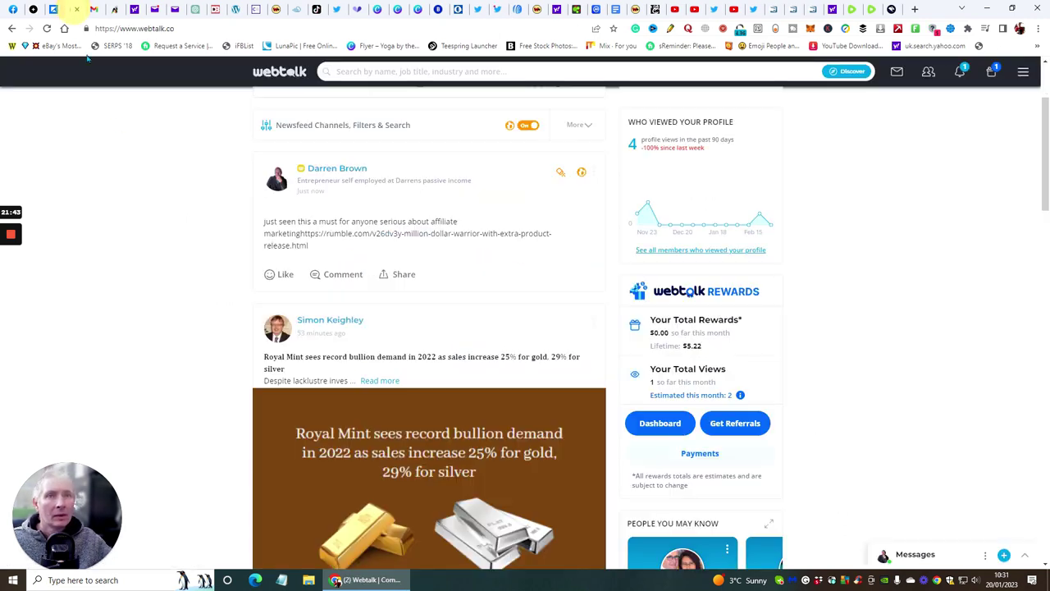
{"action": "scroll", "coordinate": [382, 211], "scroll_direction": "up", "scroll_amount": 2}
{"action": "left_click", "coordinate": [373, 187]}
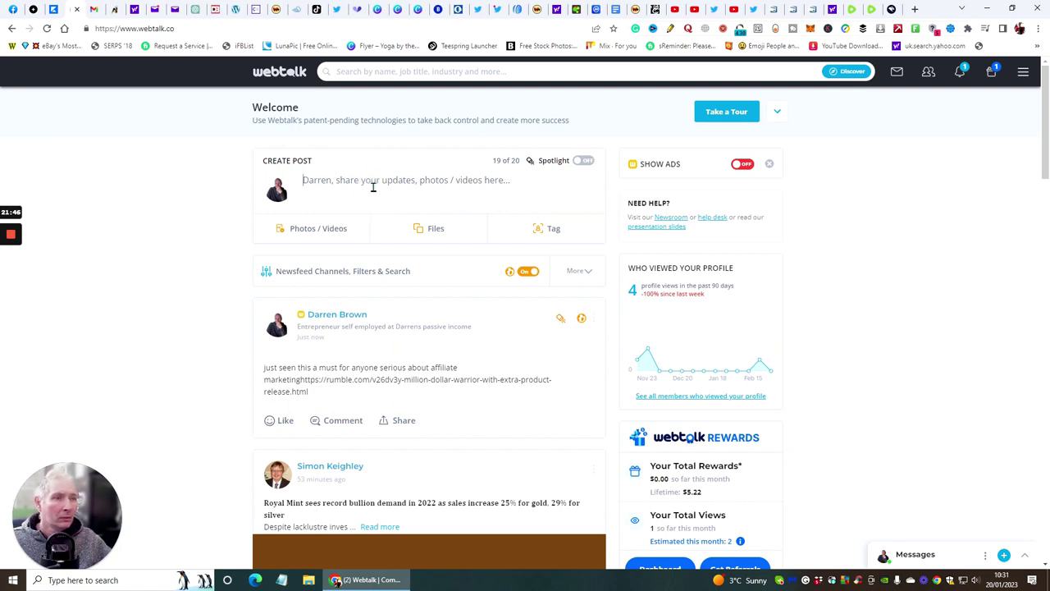
{"action": "type", "text": "This is blazin"}
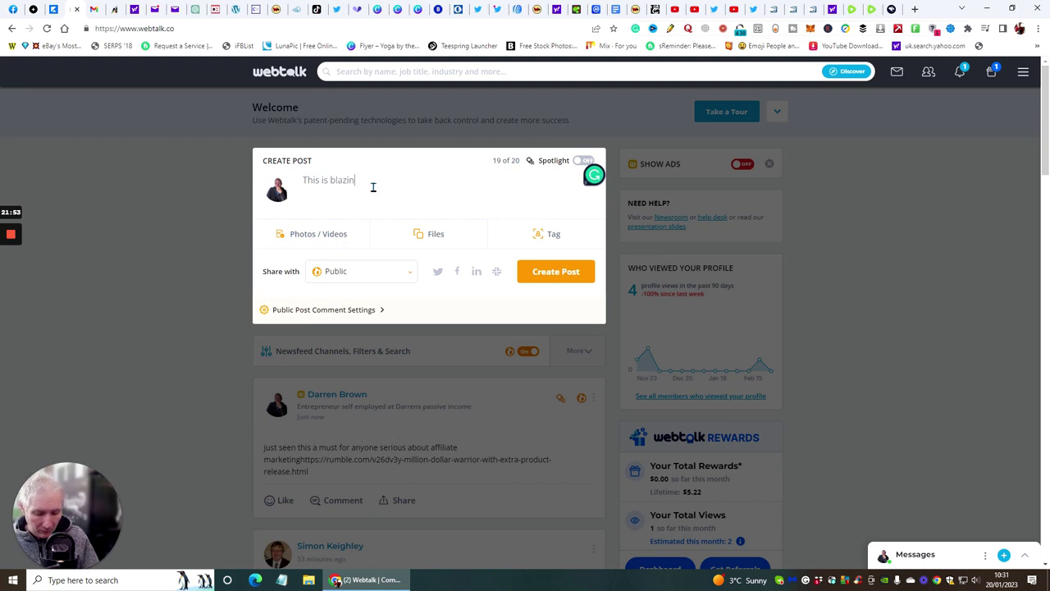
{"action": "type", "text": "g get yoiur copy now"}
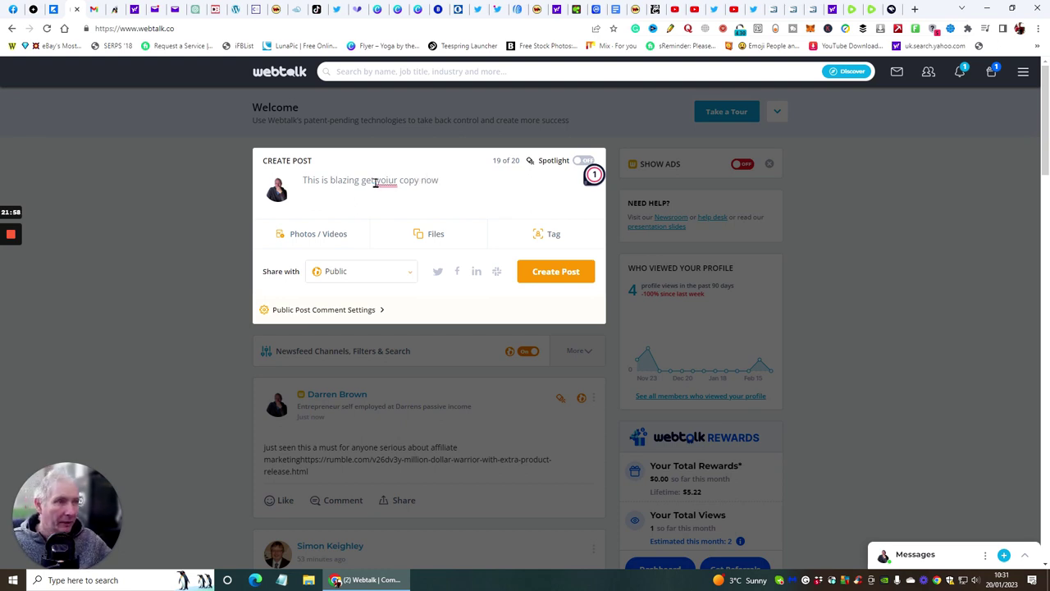
{"action": "mouse_move", "coordinate": [385, 182]}
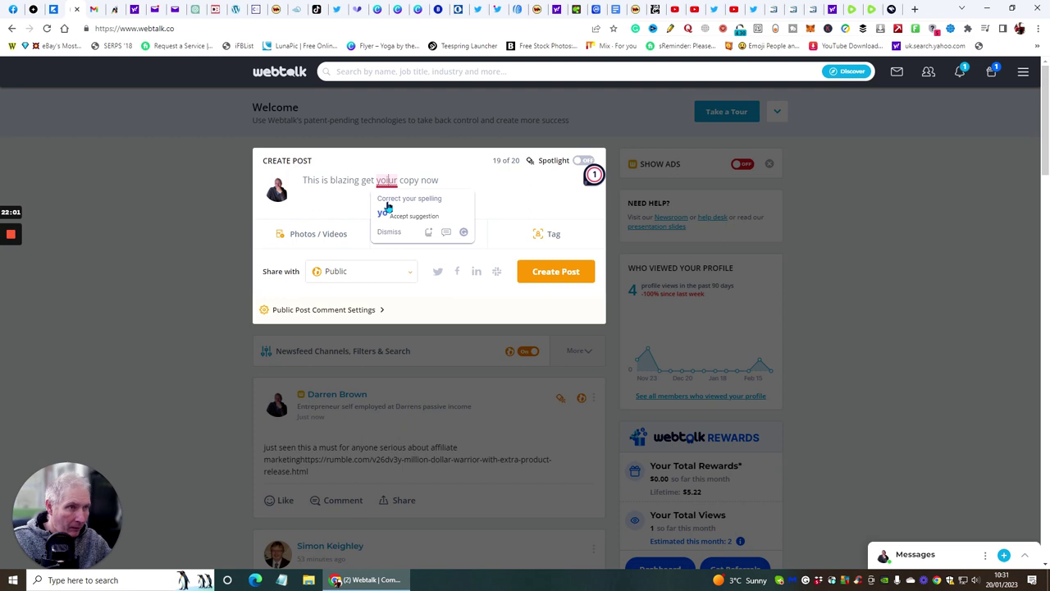
{"action": "left_click", "coordinate": [388, 207]}
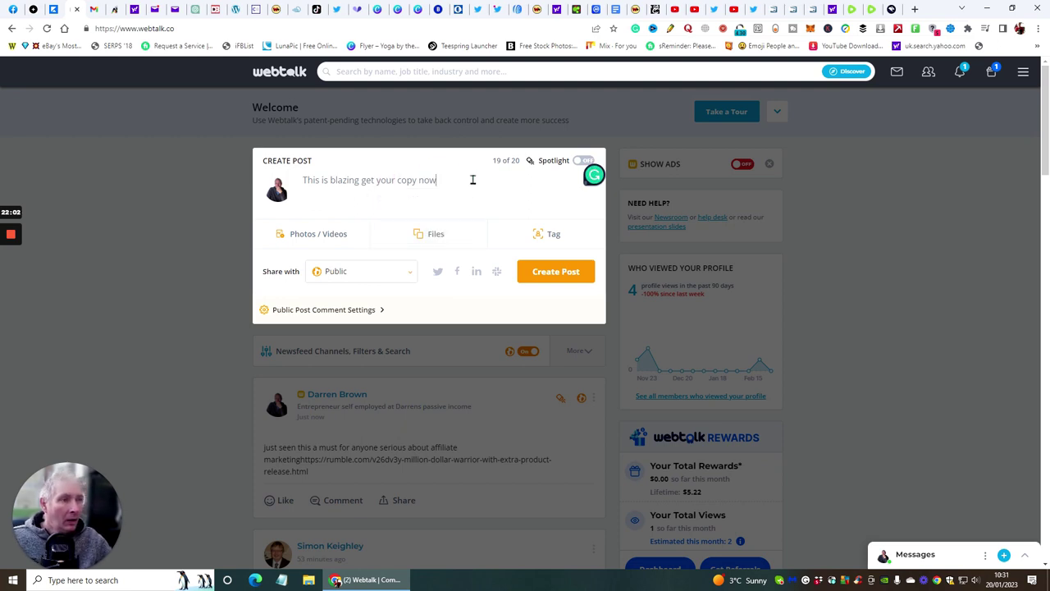
Step: Add the Untapped Traffic Rumble link to the post, turn on Spotlight and publish it publicly
{"action": "key", "text": "ctrl+v"}
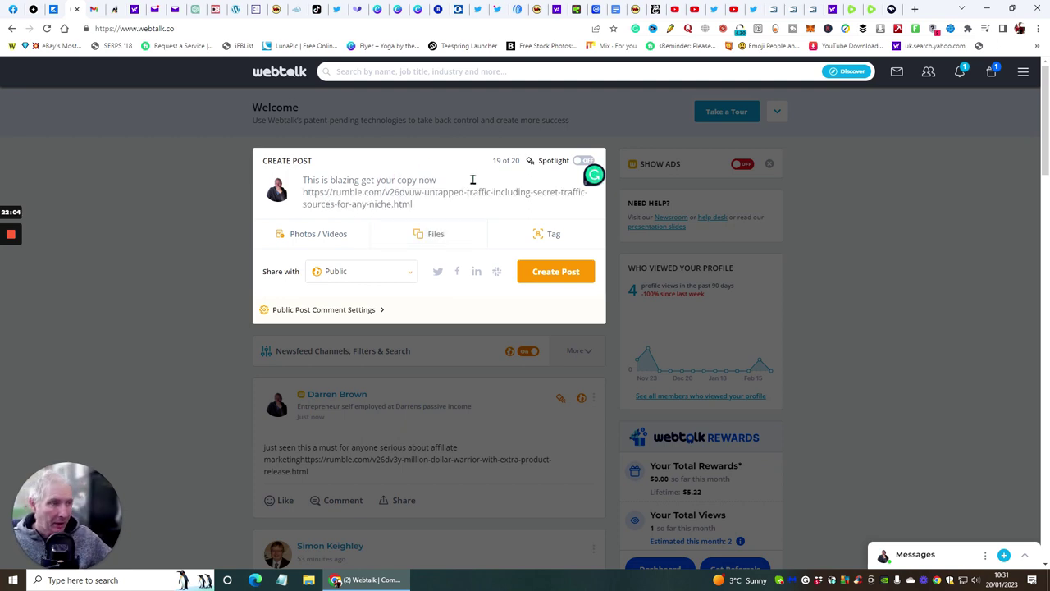
{"action": "left_click", "coordinate": [583, 161]}
{"action": "left_click", "coordinate": [556, 272]}
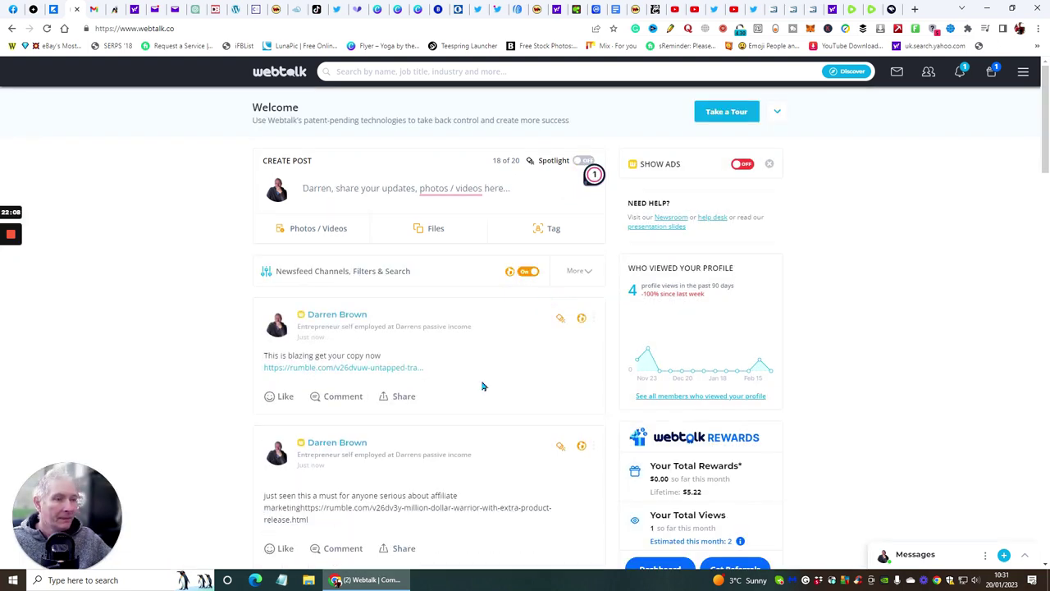
Step: Check the new post in the Webtalk newsfeed, then the general notifications and the rewards notifications
{"action": "scroll", "coordinate": [459, 370], "scroll_direction": "down", "scroll_amount": 1}
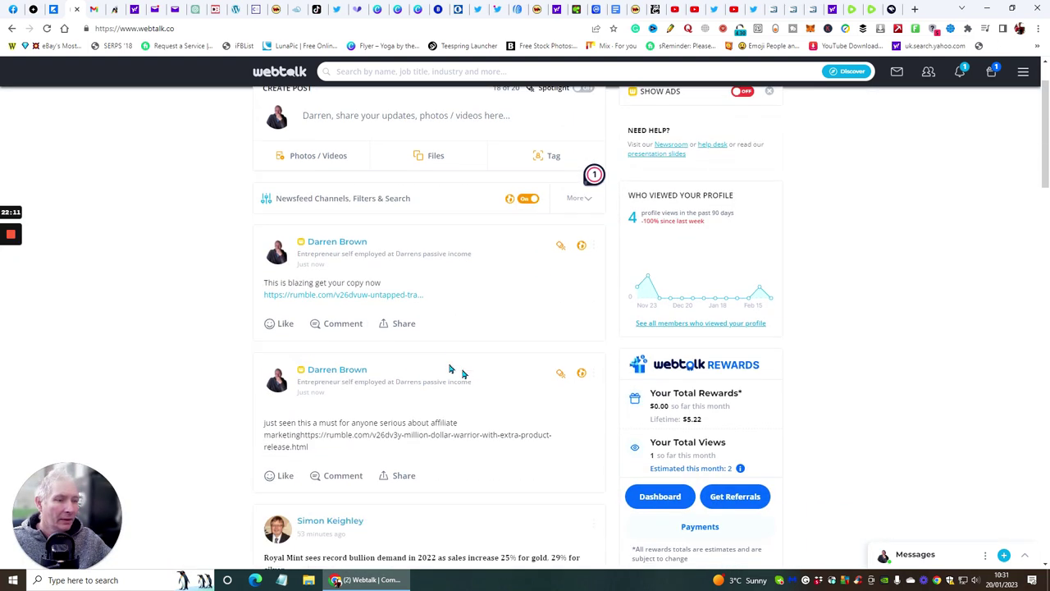
{"action": "left_click", "coordinate": [960, 72]}
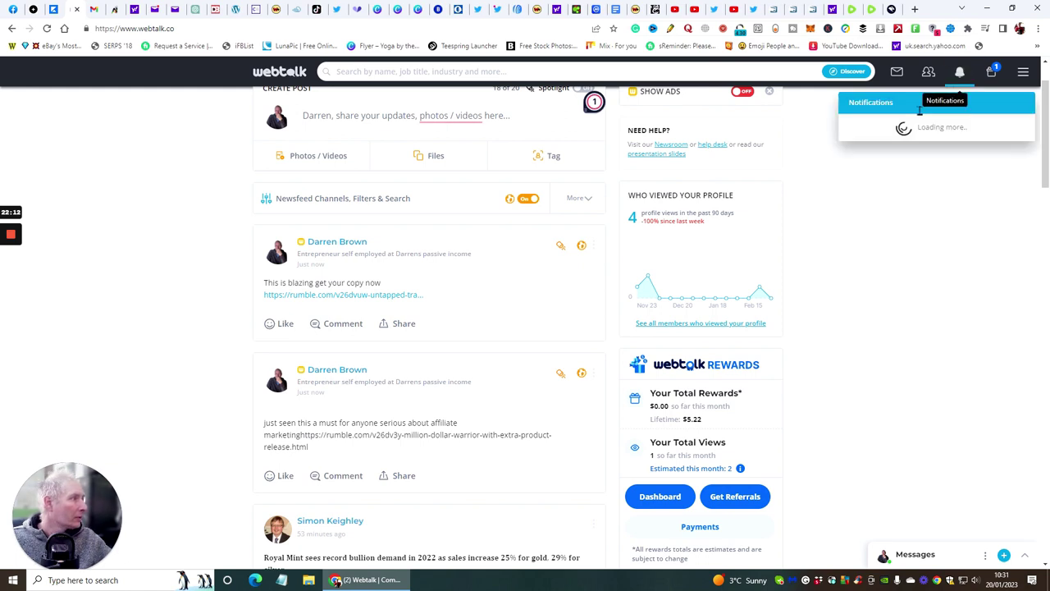
{"action": "left_click", "coordinate": [818, 188]}
{"action": "left_click", "coordinate": [992, 72]}
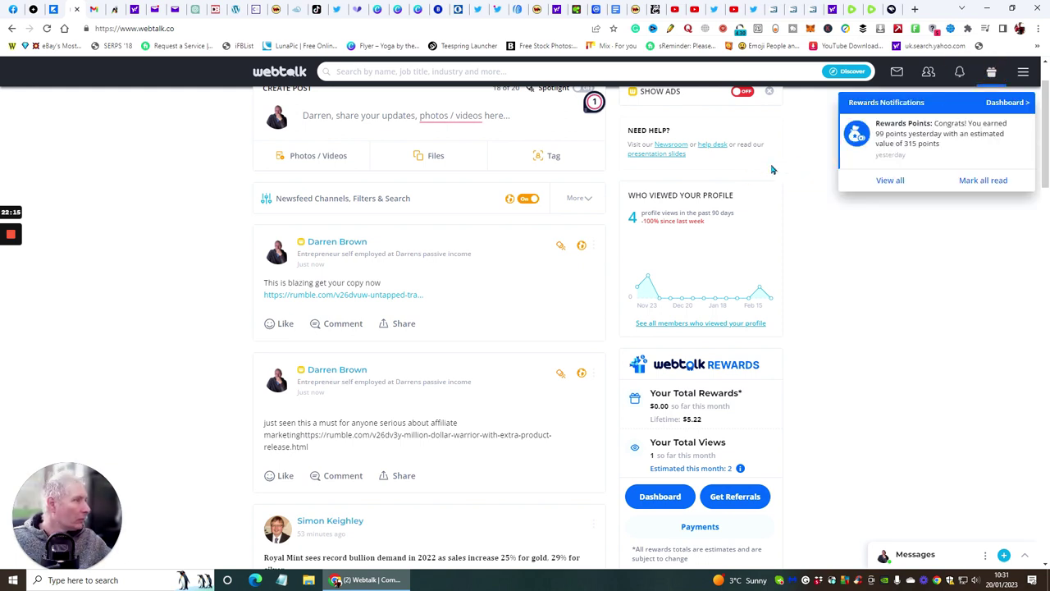
{"action": "left_click", "coordinate": [810, 160]}
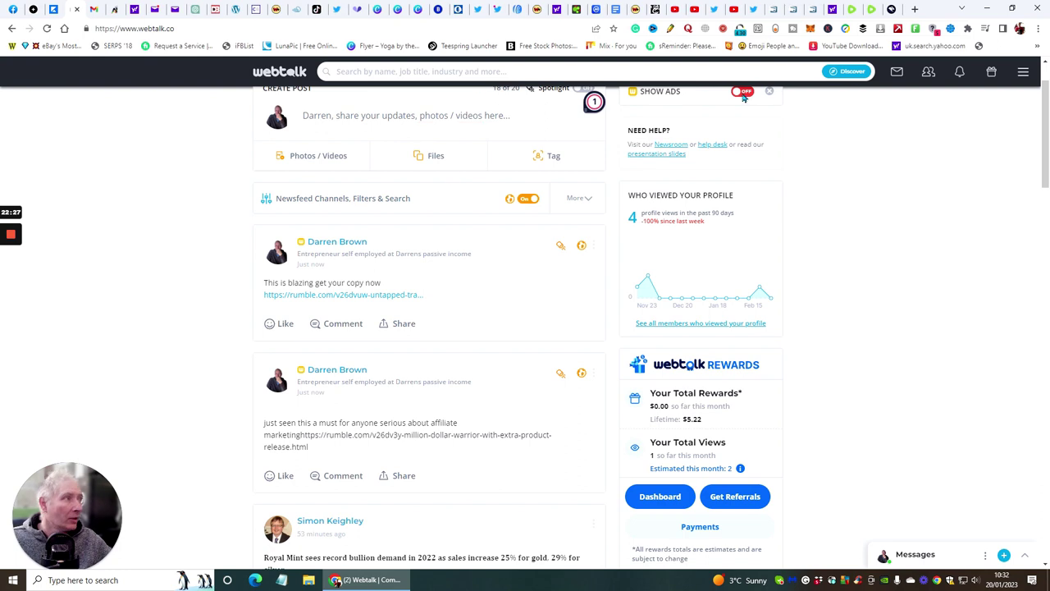
Step: Return to Rumble's completed-upload page, look over the link and embed codes, and view the published Untapped Traffic video
{"action": "left_click", "coordinate": [858, 9]}
{"action": "left_click", "coordinate": [847, 9]}
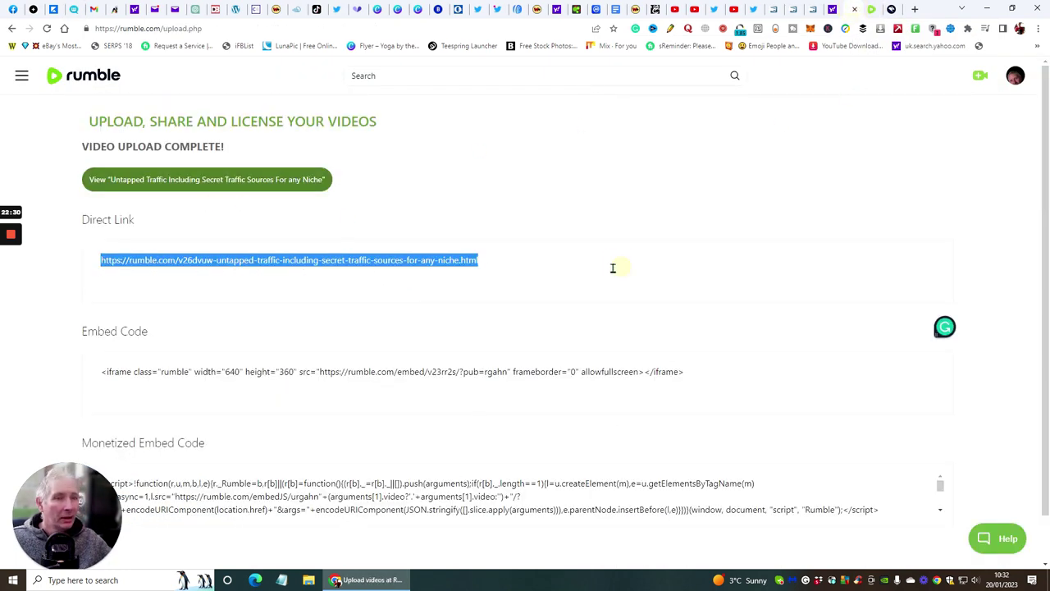
{"action": "scroll", "coordinate": [641, 206], "scroll_direction": "down", "scroll_amount": 1}
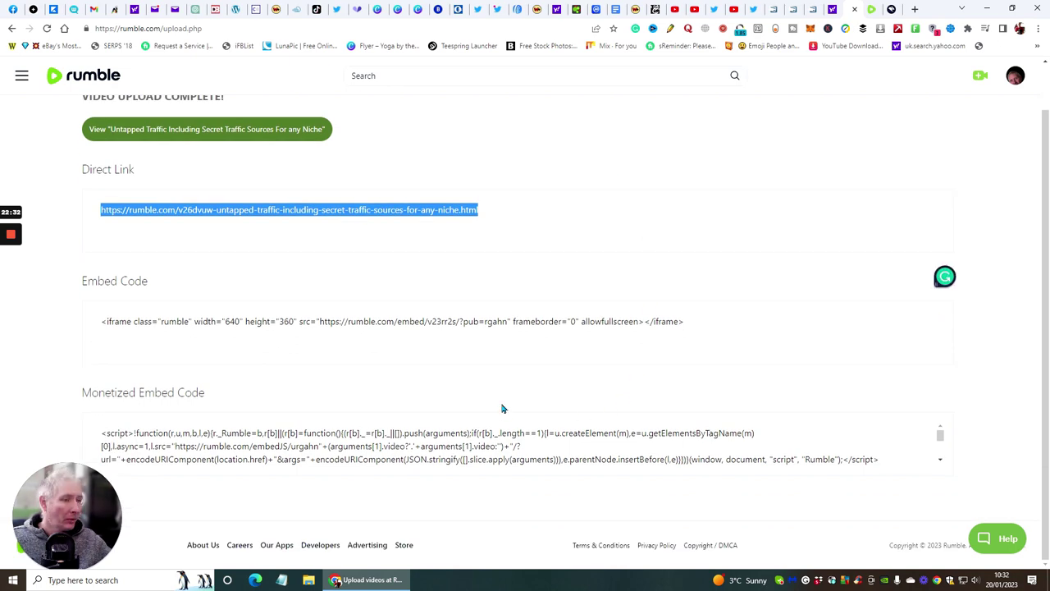
{"action": "scroll", "coordinate": [503, 408], "scroll_direction": "up", "scroll_amount": 1}
{"action": "left_click", "coordinate": [167, 181]}
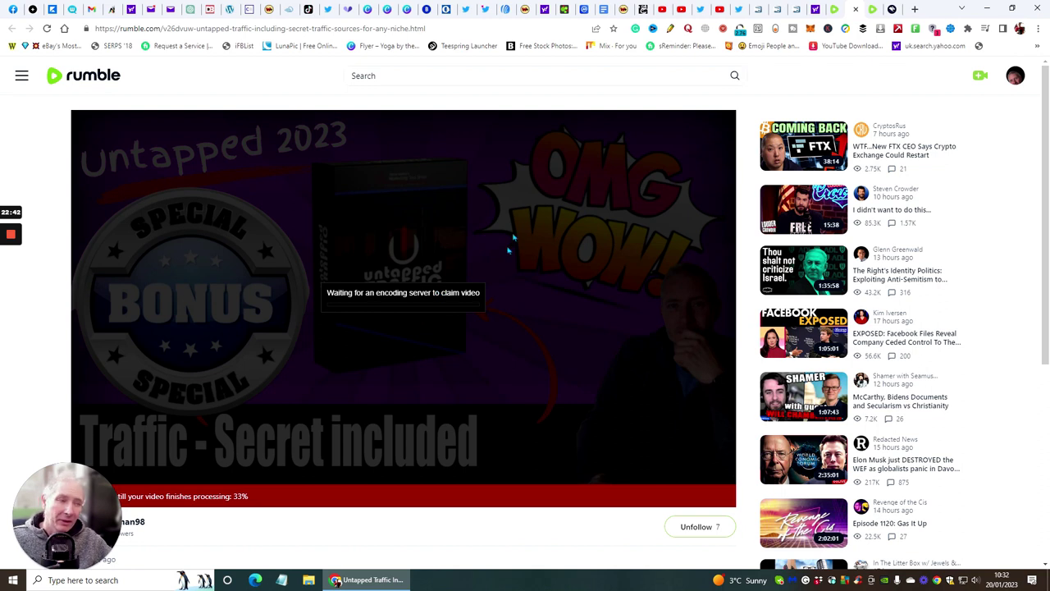
Step: Open the account's list of all uploaded videos and examine their monetization status, view counts and dates
{"action": "left_click", "coordinate": [1016, 77]}
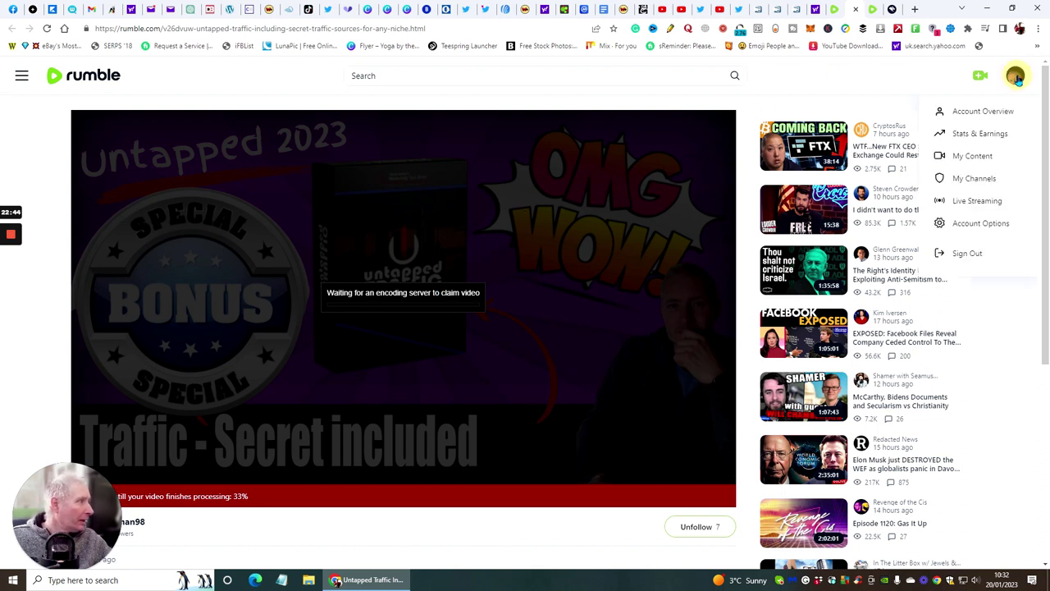
{"action": "left_click", "coordinate": [976, 156]}
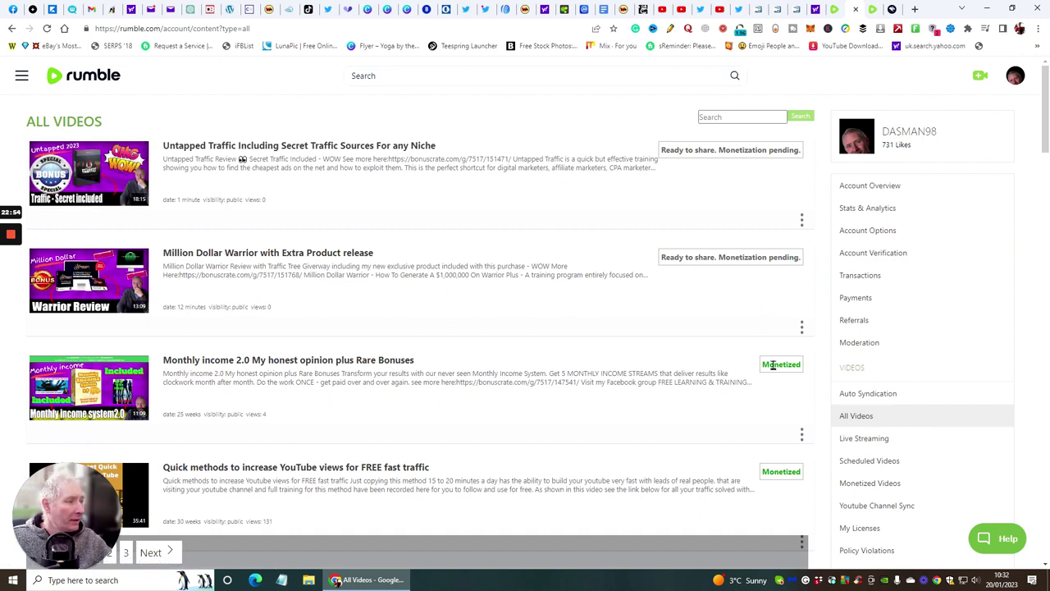
{"action": "scroll", "coordinate": [431, 267], "scroll_direction": "down", "scroll_amount": 6}
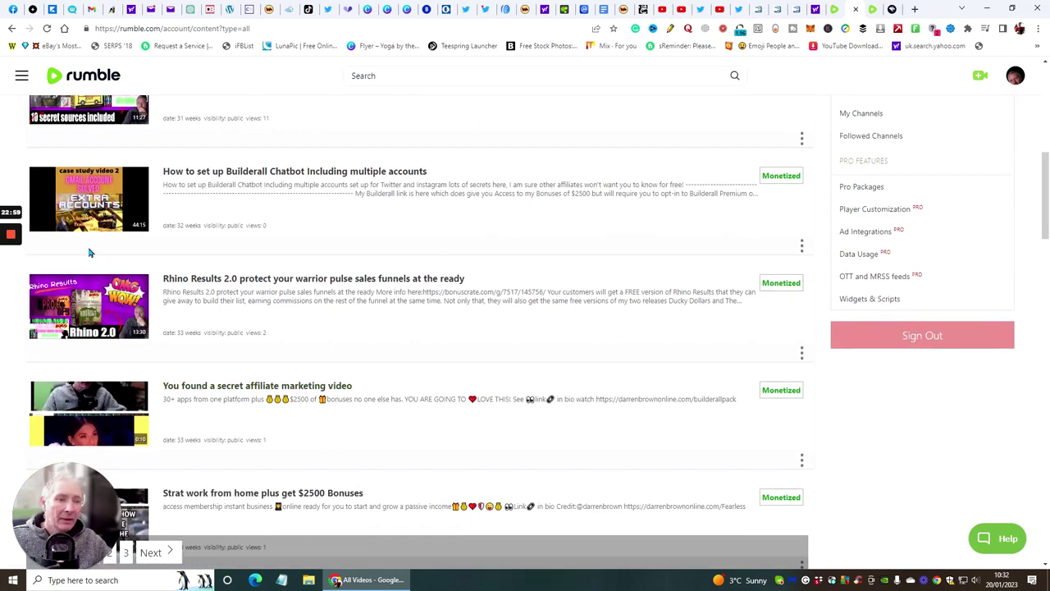
{"action": "scroll", "coordinate": [451, 283], "scroll_direction": "up", "scroll_amount": 3}
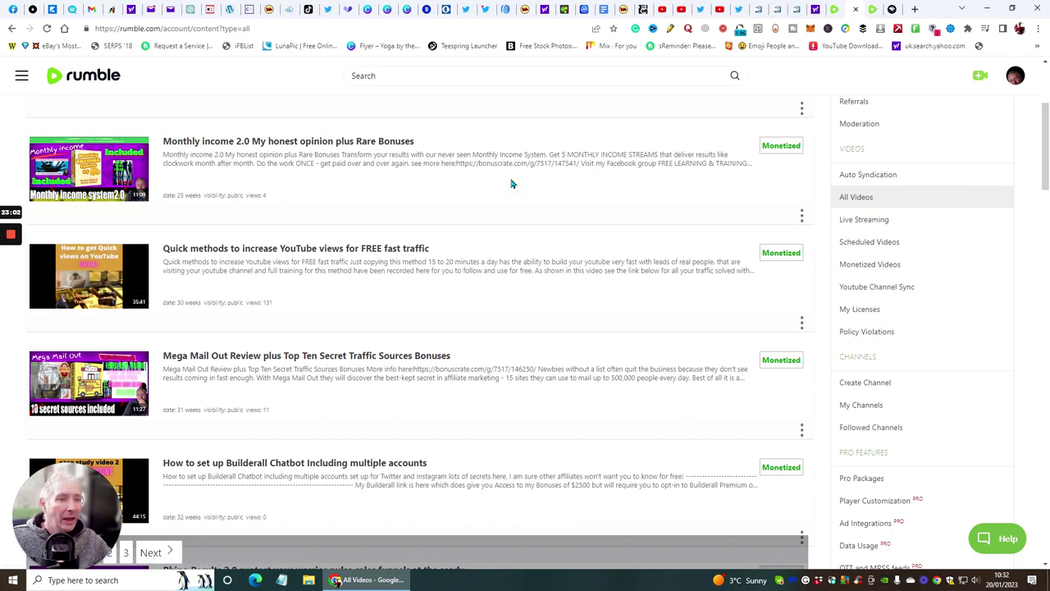
{"action": "scroll", "coordinate": [517, 189], "scroll_direction": "up", "scroll_amount": 1}
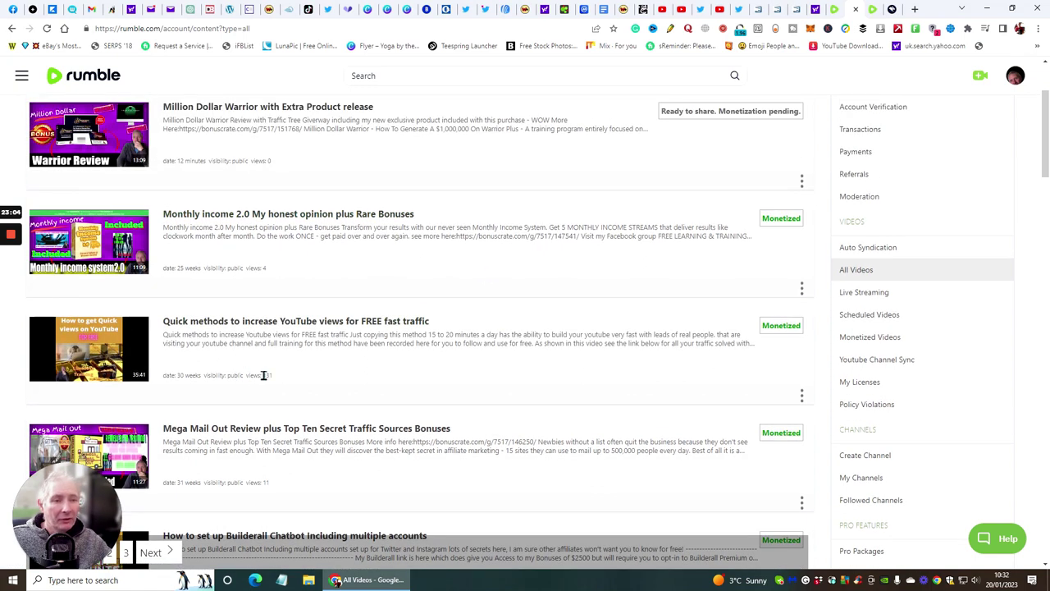
{"action": "scroll", "coordinate": [338, 272], "scroll_direction": "down", "scroll_amount": 2}
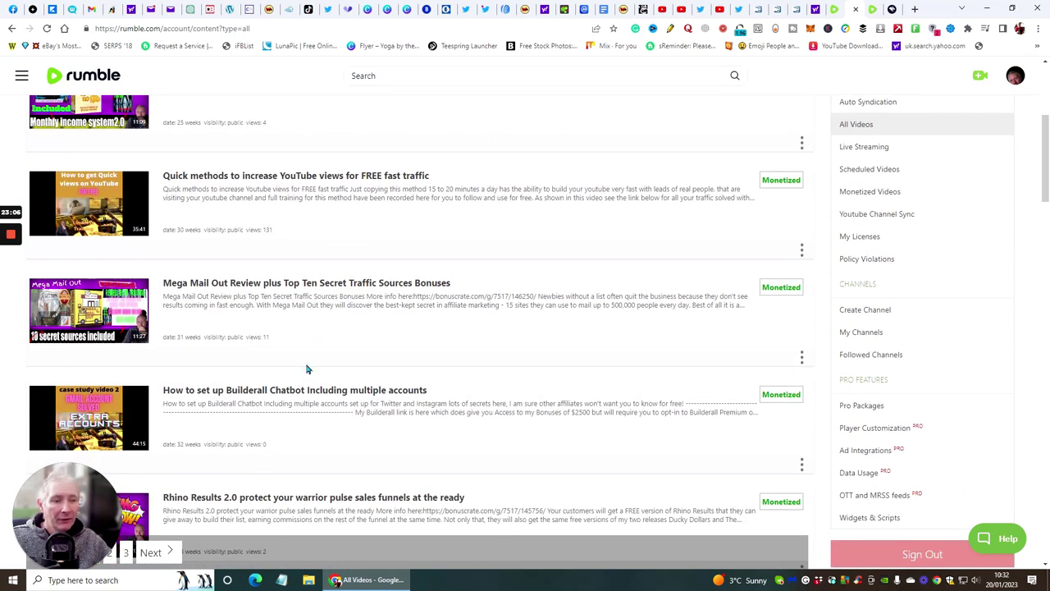
{"action": "scroll", "coordinate": [307, 366], "scroll_direction": "down", "scroll_amount": 4}
{"action": "scroll", "coordinate": [335, 205], "scroll_direction": "down", "scroll_amount": 2}
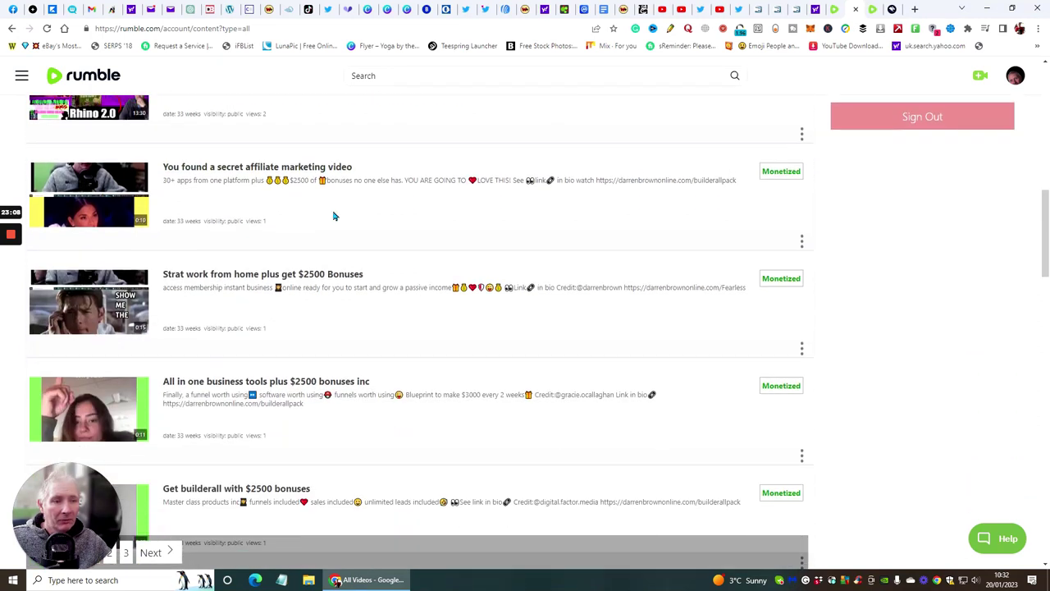
{"action": "scroll", "coordinate": [363, 414], "scroll_direction": "down", "scroll_amount": 3}
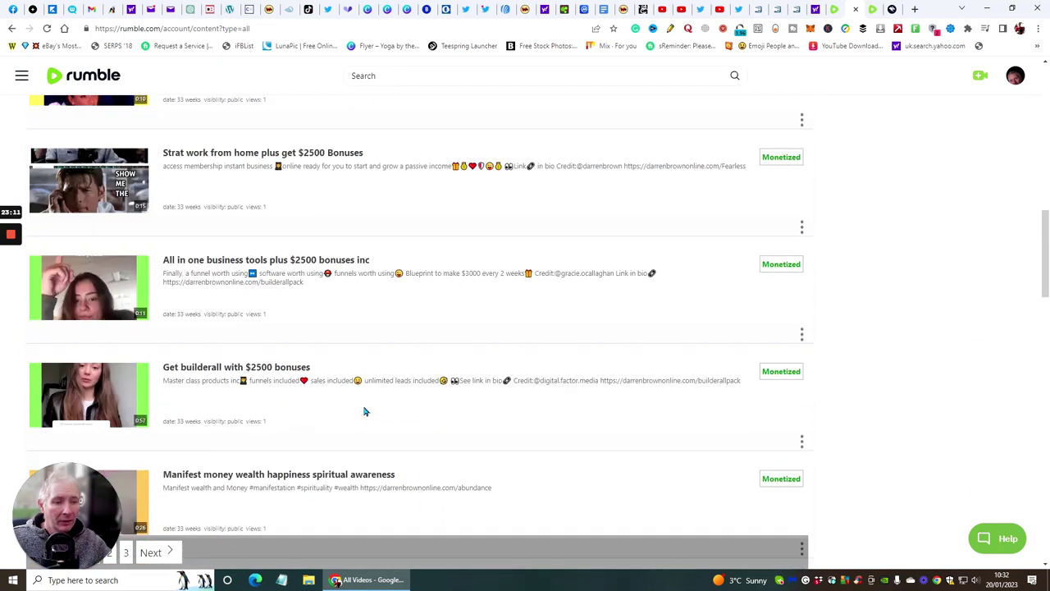
{"action": "scroll", "coordinate": [281, 409], "scroll_direction": "up", "scroll_amount": 7}
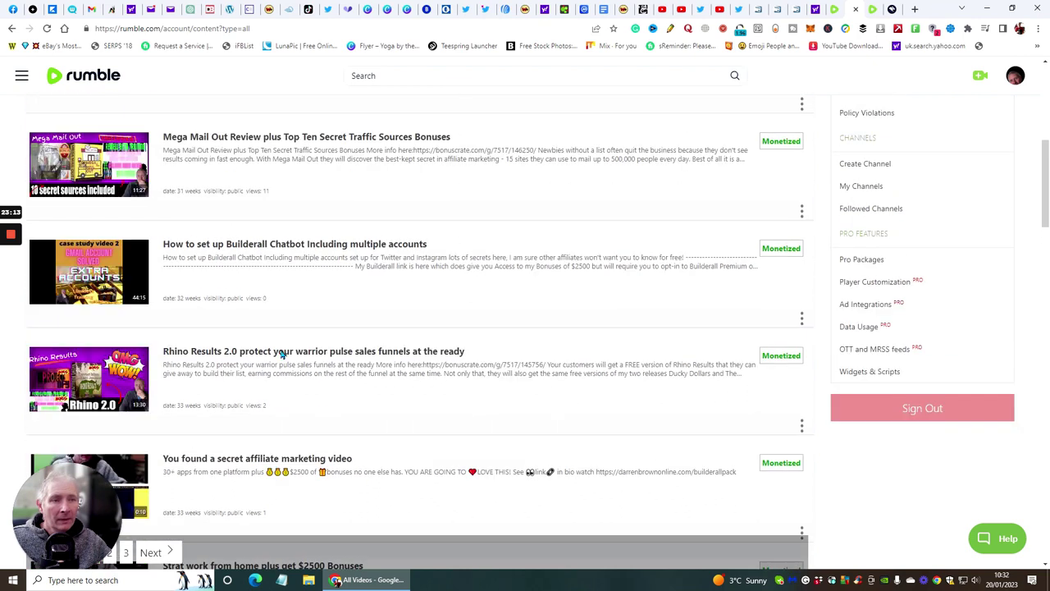
{"action": "scroll", "coordinate": [271, 263], "scroll_direction": "up", "scroll_amount": 1}
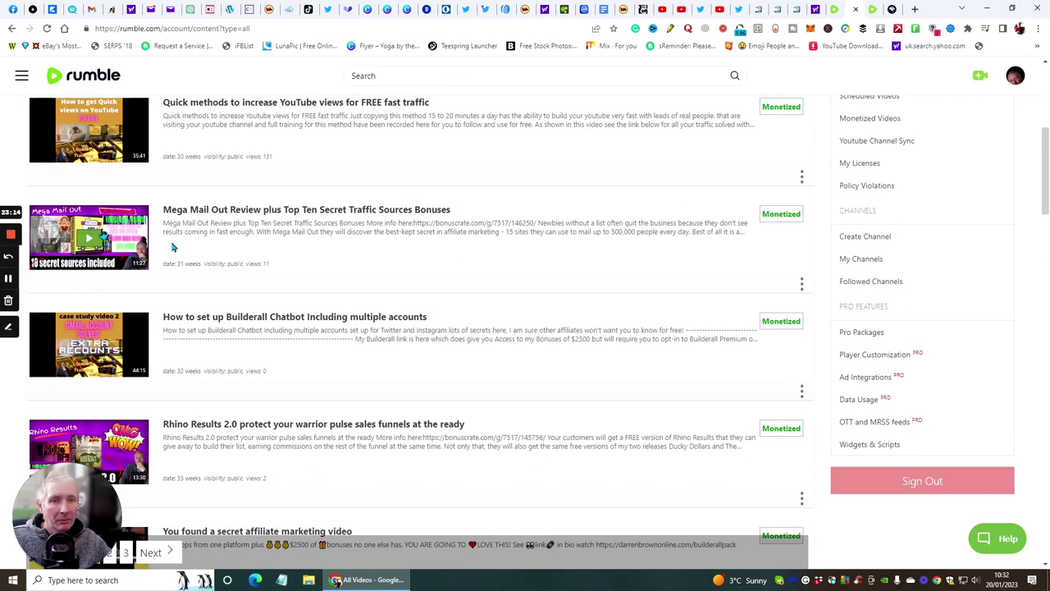
{"action": "scroll", "coordinate": [317, 246], "scroll_direction": "up", "scroll_amount": 2}
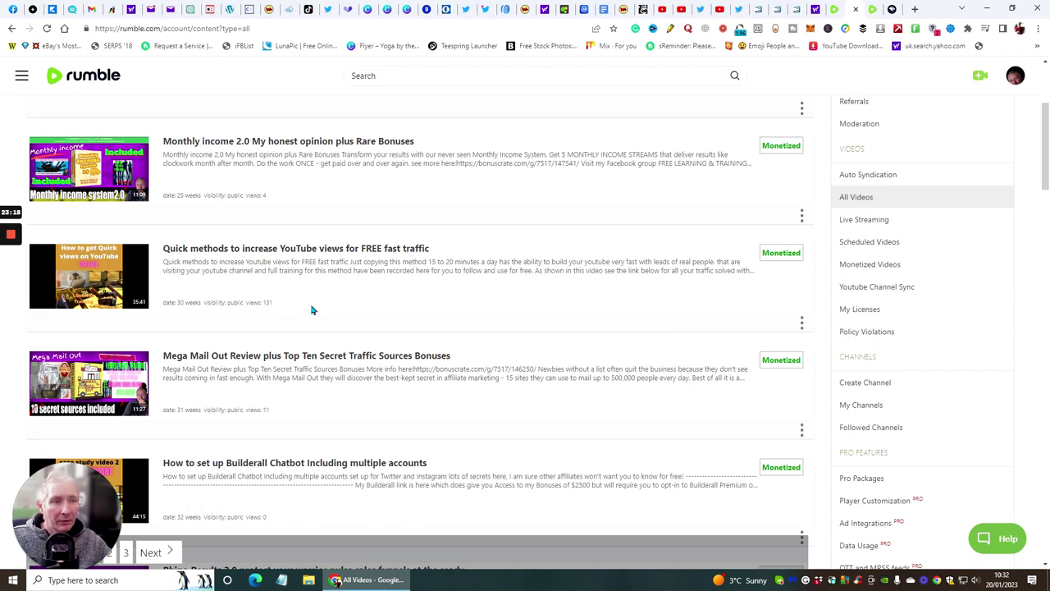
{"action": "scroll", "coordinate": [307, 312], "scroll_direction": "up", "scroll_amount": 3}
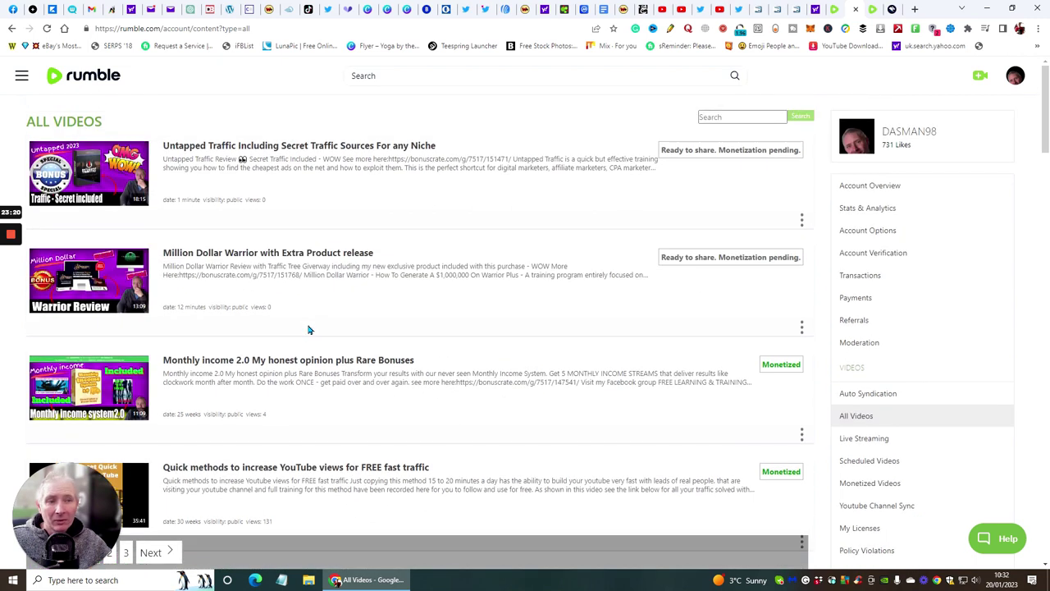